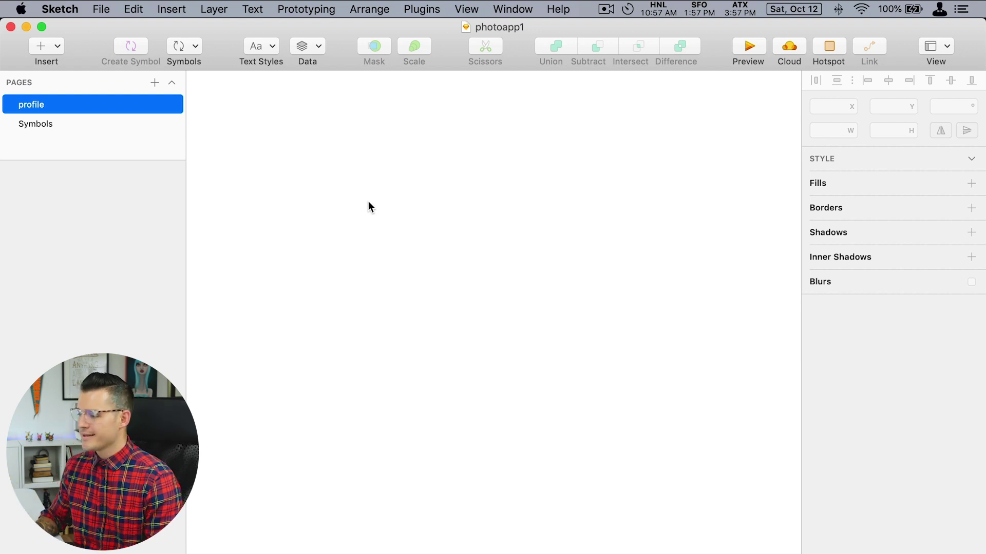
Add a 375×812 iPhone XS artboard, zoom in on it, and briefly toggle the square grid.
{"action": "key", "text": "a"}
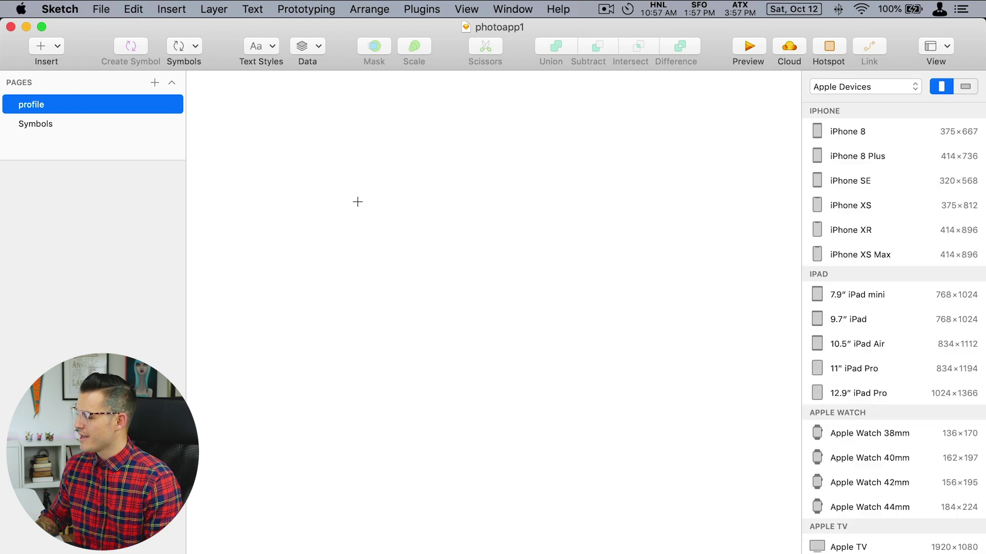
{"action": "left_click", "coordinate": [871, 208]}
{"action": "left_click_drag", "start_coordinate": [407, 182], "coordinate": [601, 506]}
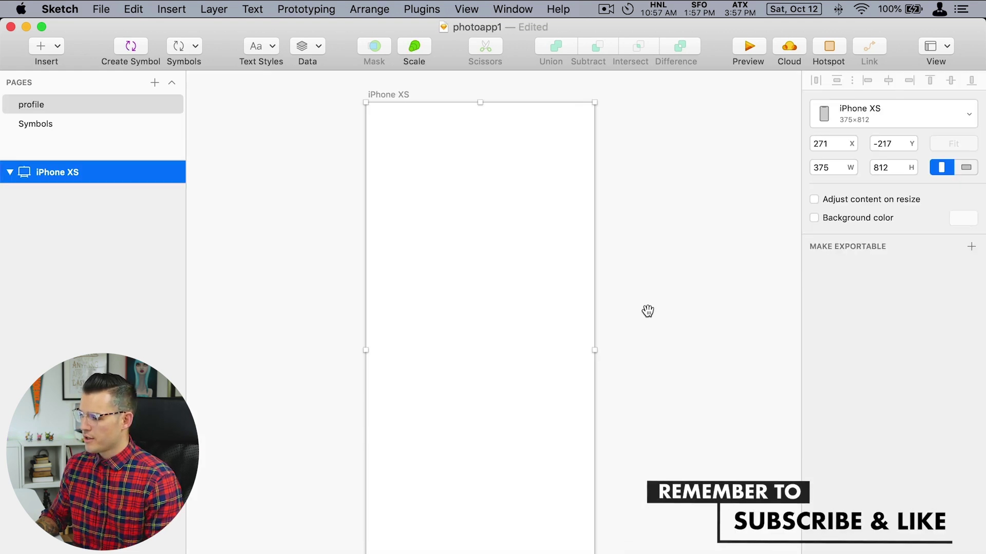
{"action": "scroll", "coordinate": [554, 272], "scroll_direction": "right", "scroll_amount": 3}
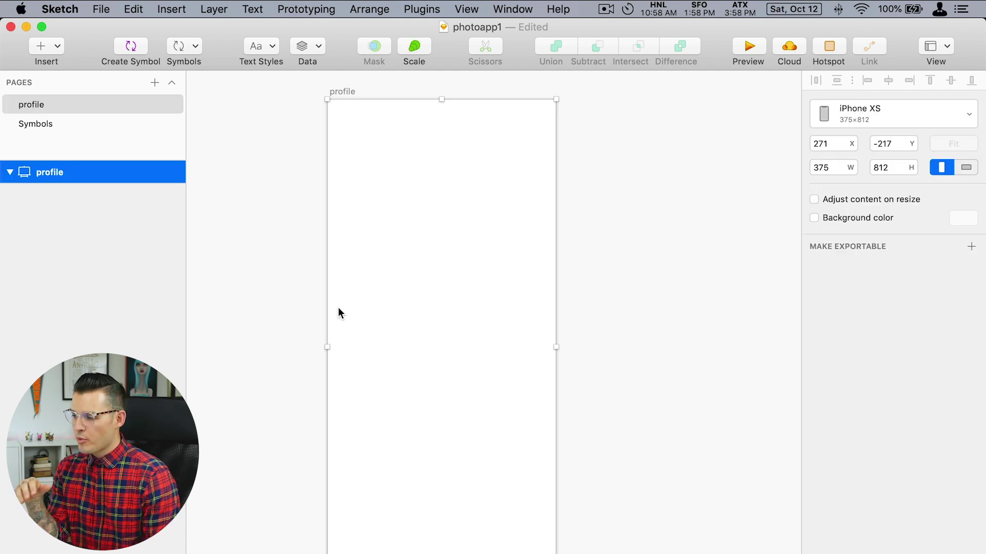
{"action": "key", "text": "ctrl+g"}
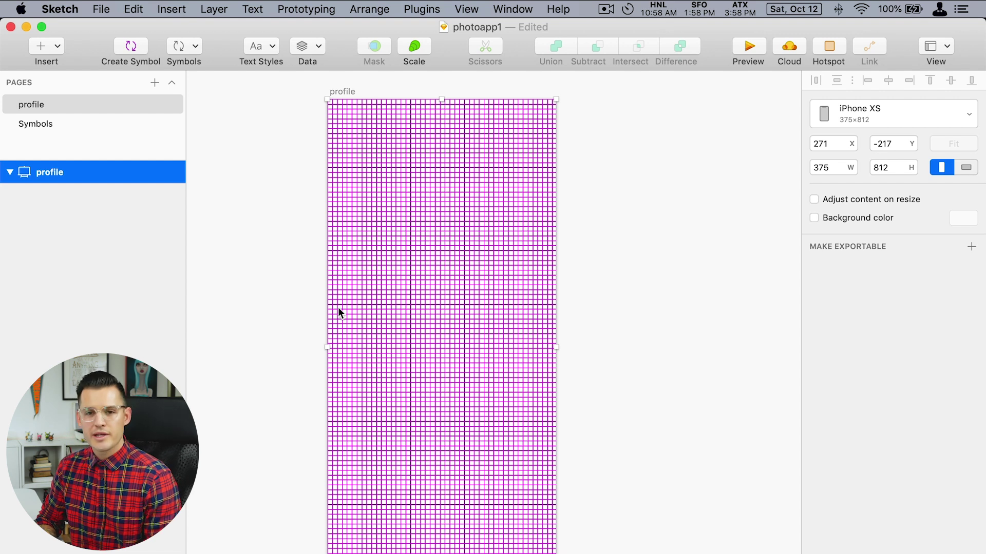
{"action": "key", "text": "ctrl+g"}
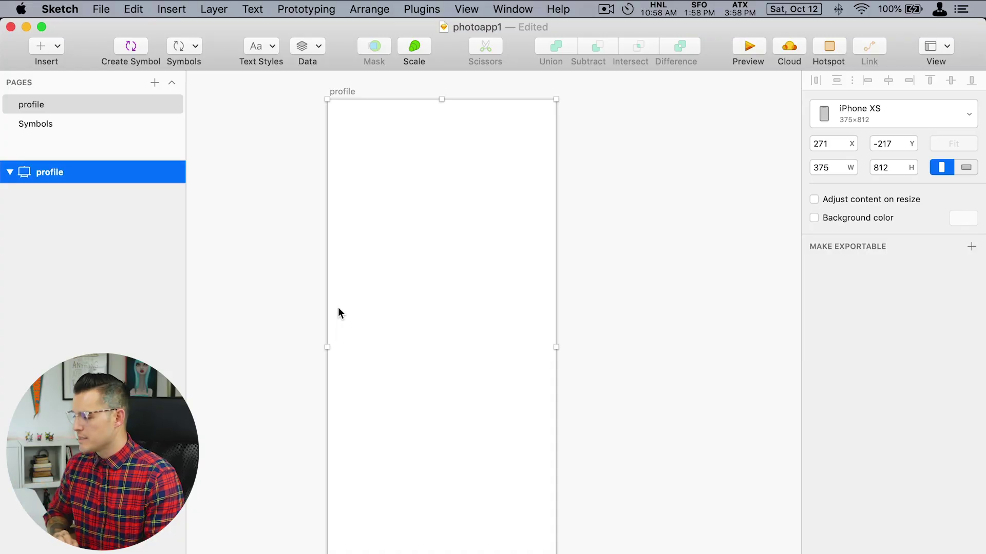
Show the column layout over the profile artboard and zoom in closer.
{"action": "key", "text": "ctrl+g"}
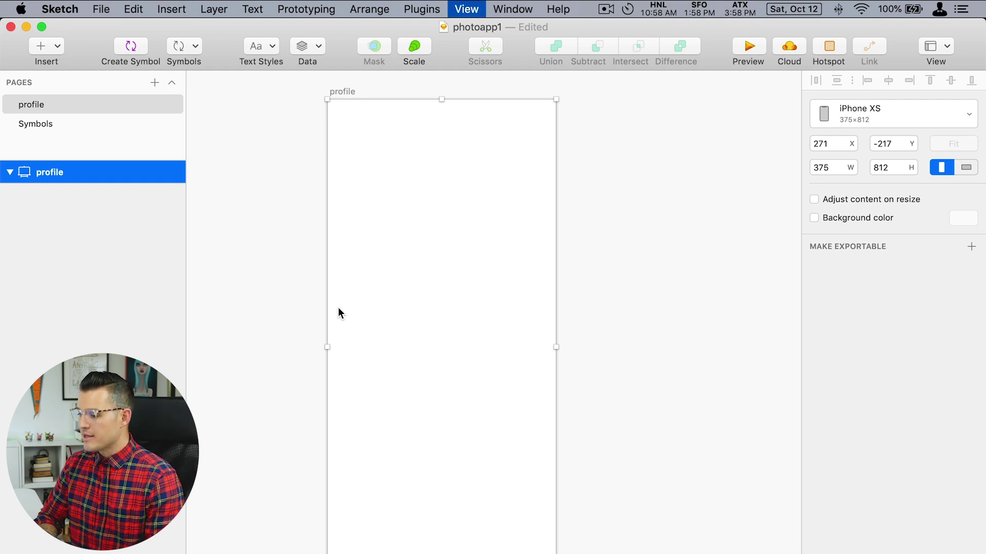
{"action": "key", "text": "ctrl+g"}
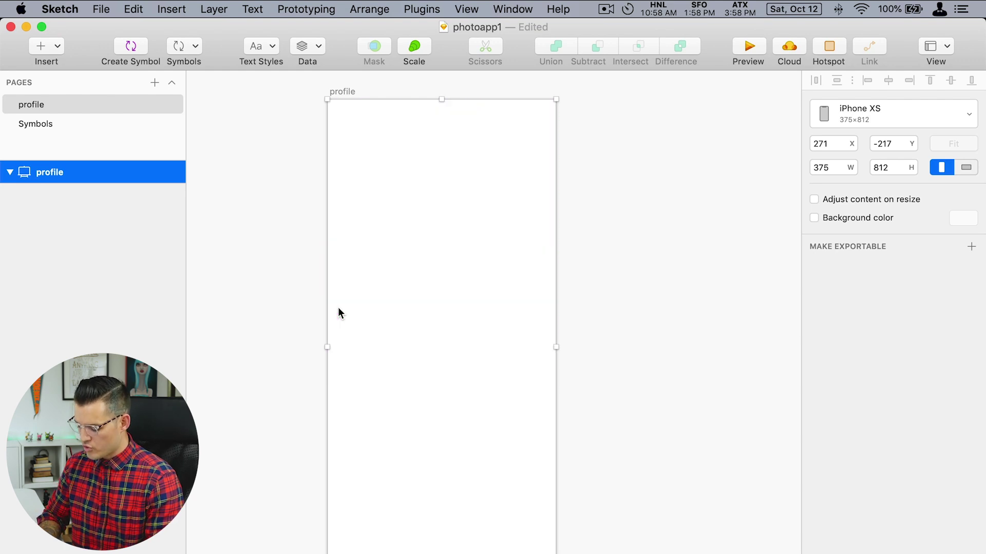
{"action": "key", "text": "ctrl+l"}
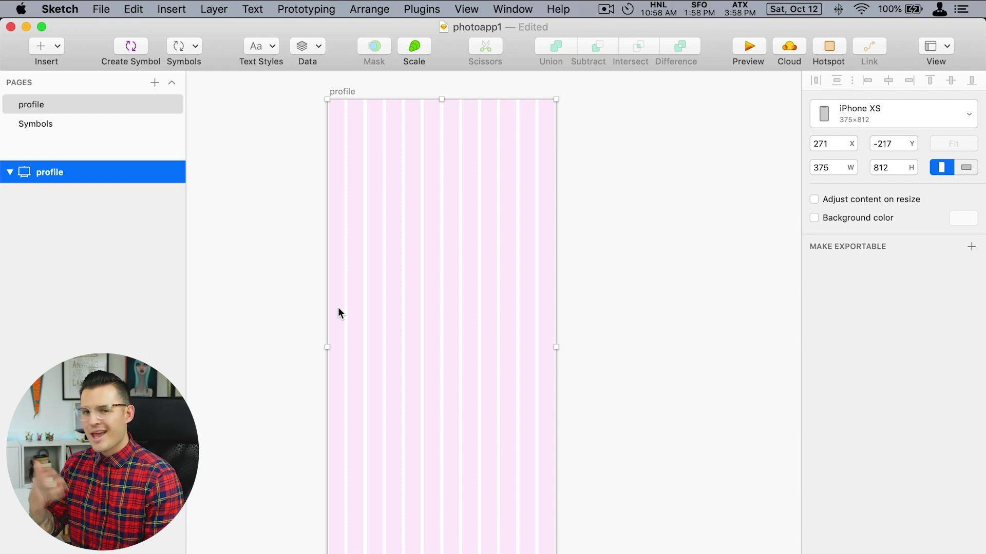
{"action": "key", "text": "ctrl+plus"}
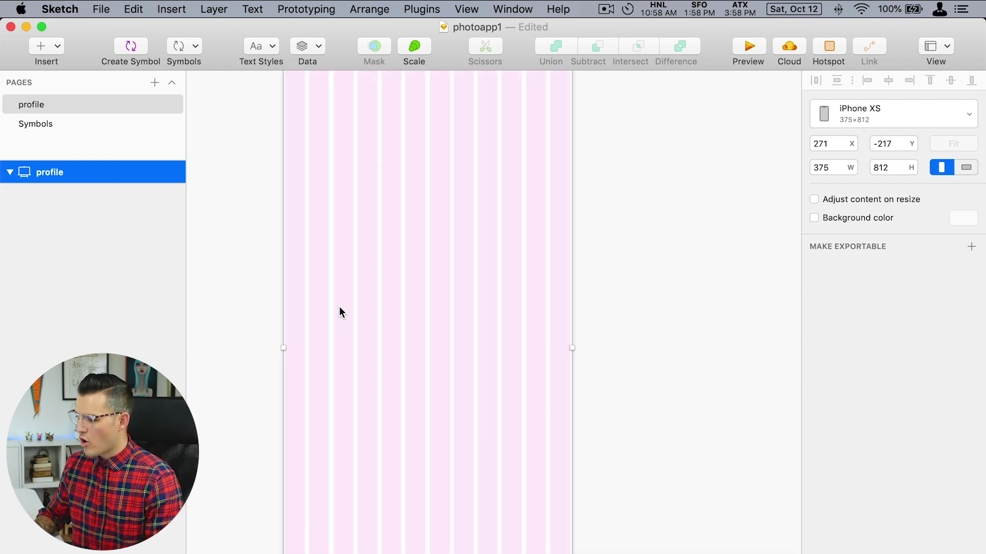
{"action": "scroll", "coordinate": [385, 370], "scroll_direction": "up", "scroll_amount": 5}
{"action": "scroll", "coordinate": [421, 308], "scroll_direction": "down", "scroll_amount": 2}
{"action": "key", "text": "ctrl+plus"}
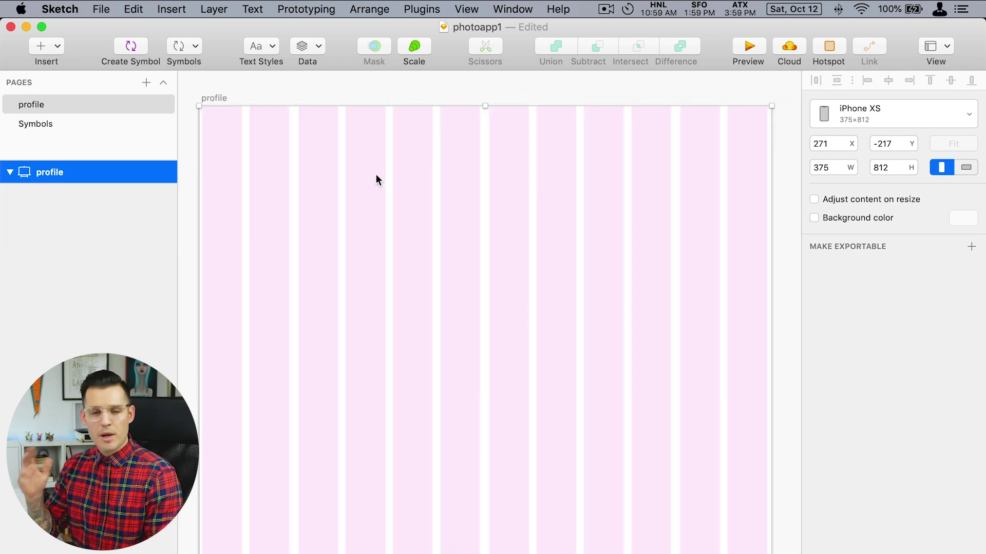
Paste the hamburger menu group and three-dot Combined Shape across the artboard's top.
{"action": "key", "text": "super+v"}
{"action": "left_click", "coordinate": [372, 252]}
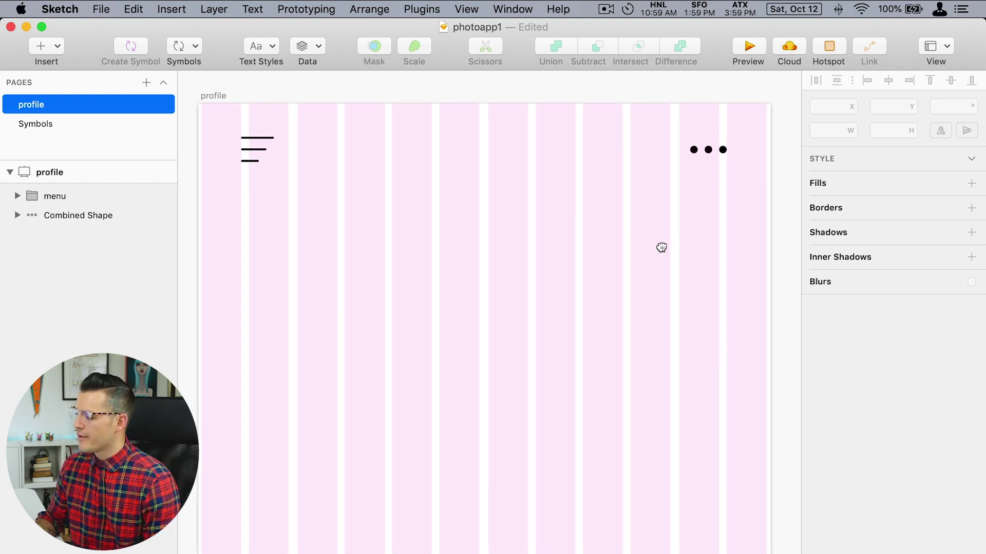
{"action": "left_click_drag", "start_coordinate": [662, 251], "coordinate": [658, 243]}
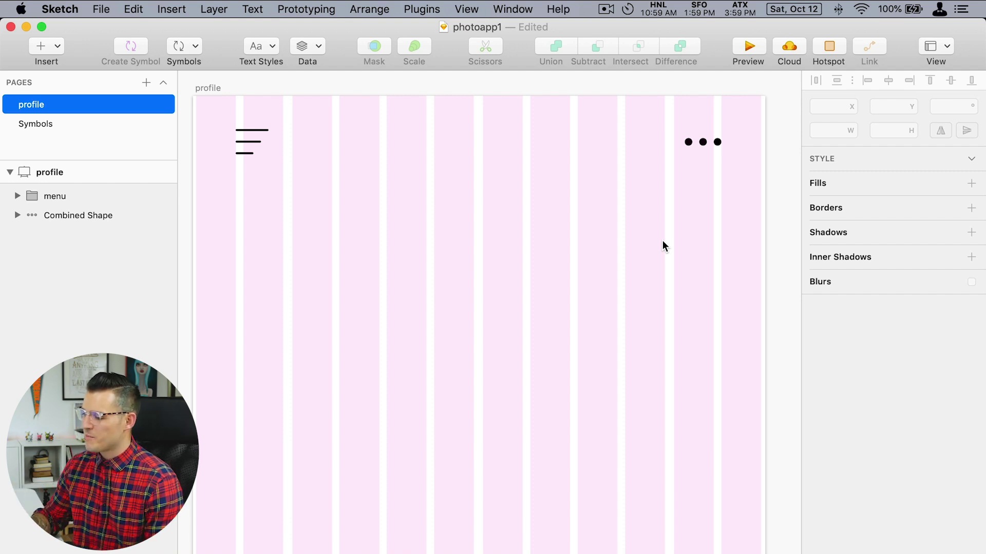
{"action": "left_click_drag", "start_coordinate": [610, 238], "coordinate": [610, 236]}
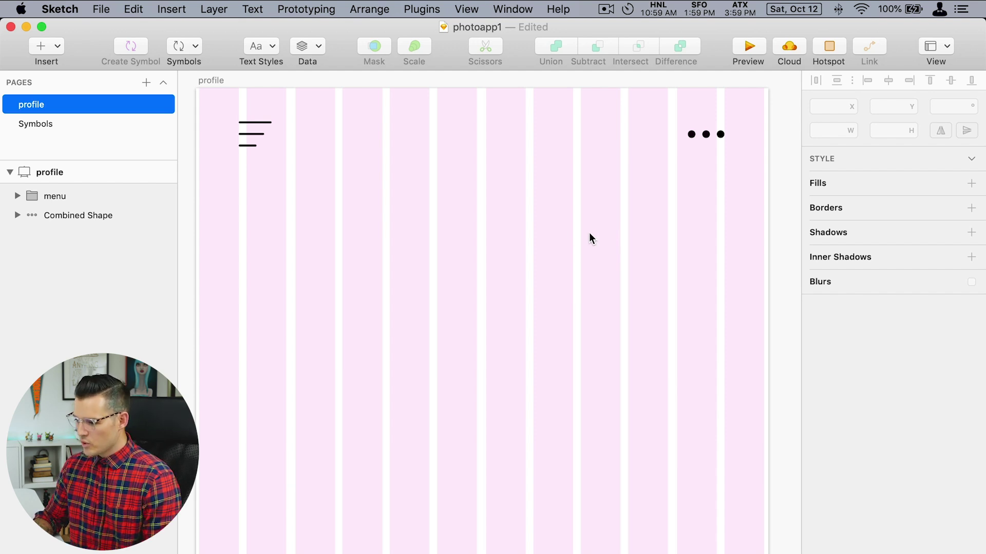
Add a text layer with the photographer's name below the menu icon.
{"action": "left_click", "coordinate": [239, 193]}
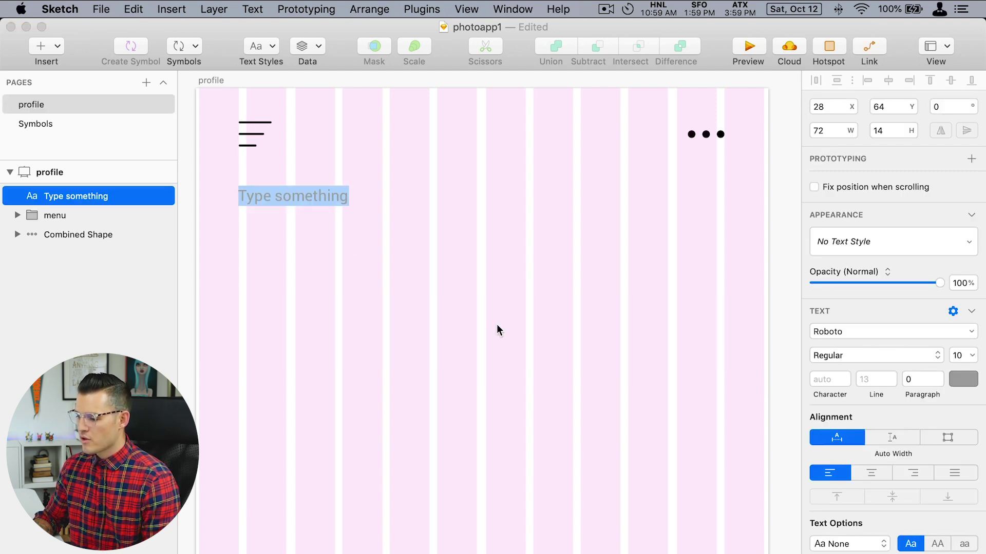
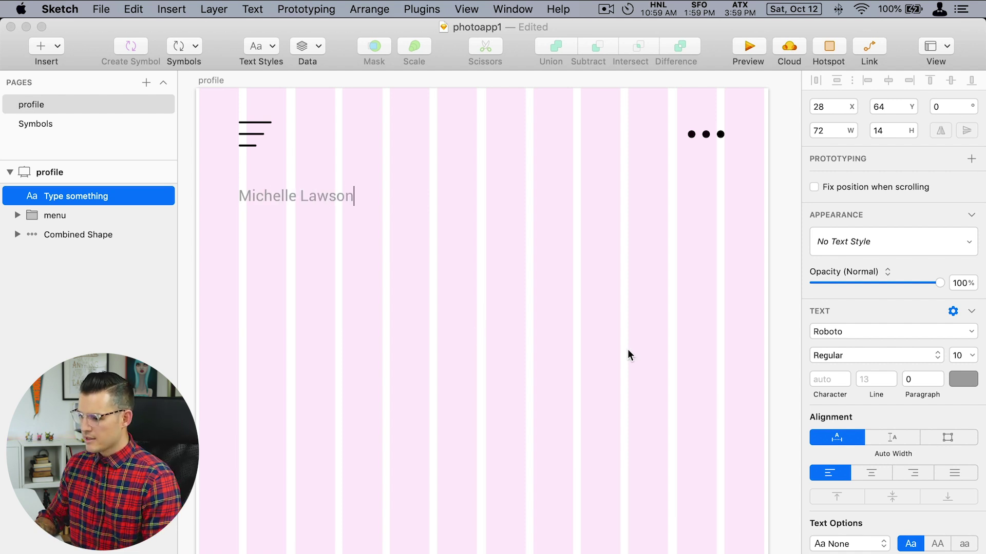
{"action": "key", "text": "Escape"}
{"action": "key", "text": "Escape"}
{"action": "left_click", "coordinate": [318, 195]}
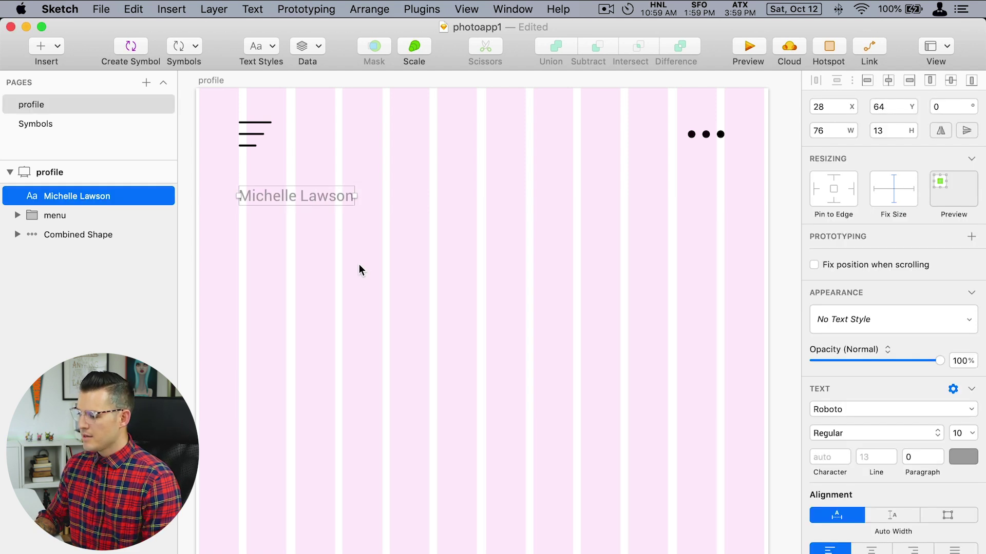
Style the name #272727, Bold, 21 pt, and move it a little lower.
{"action": "left_click", "coordinate": [963, 457]}
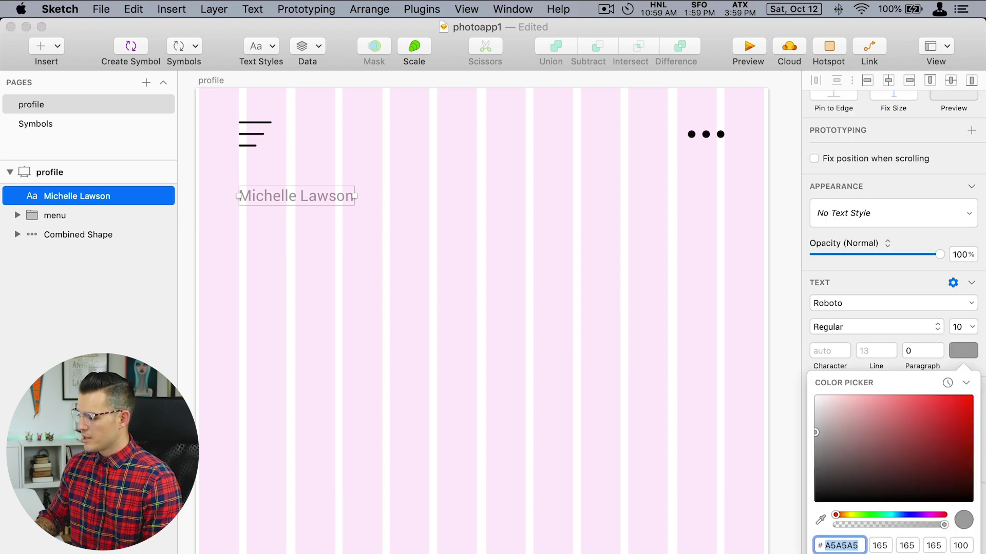
{"action": "type", "text": "272727"}
{"action": "key", "text": "Return"}
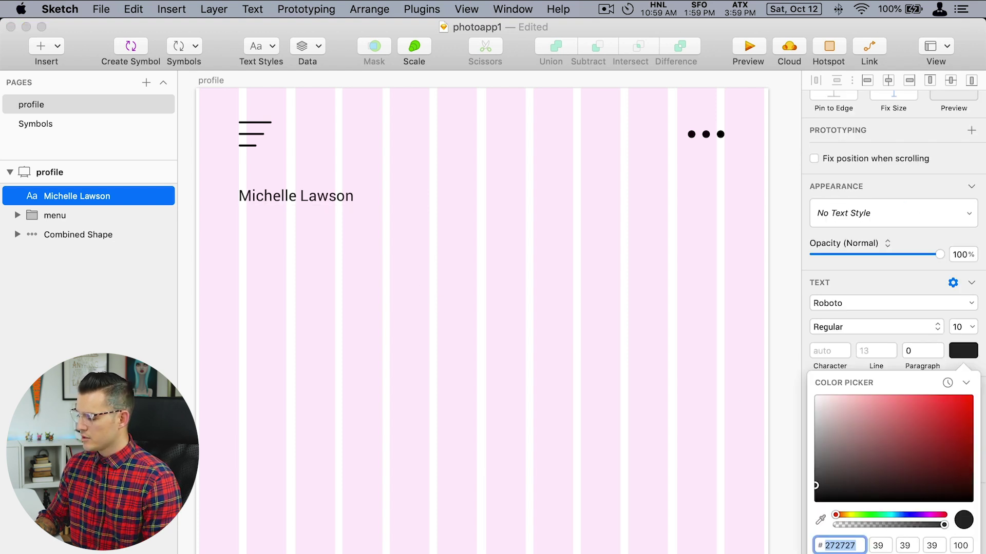
{"action": "left_click", "coordinate": [848, 327]}
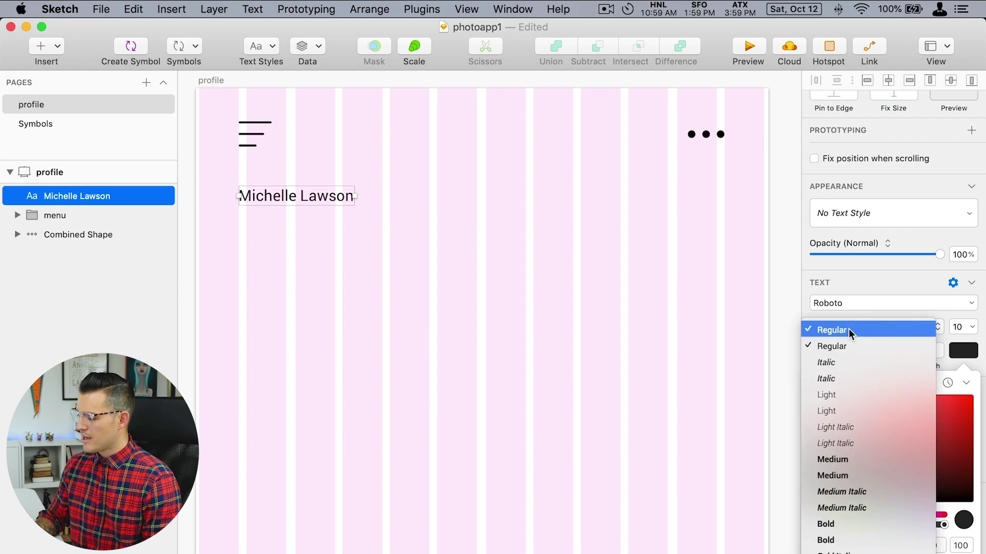
{"action": "left_click", "coordinate": [853, 524]}
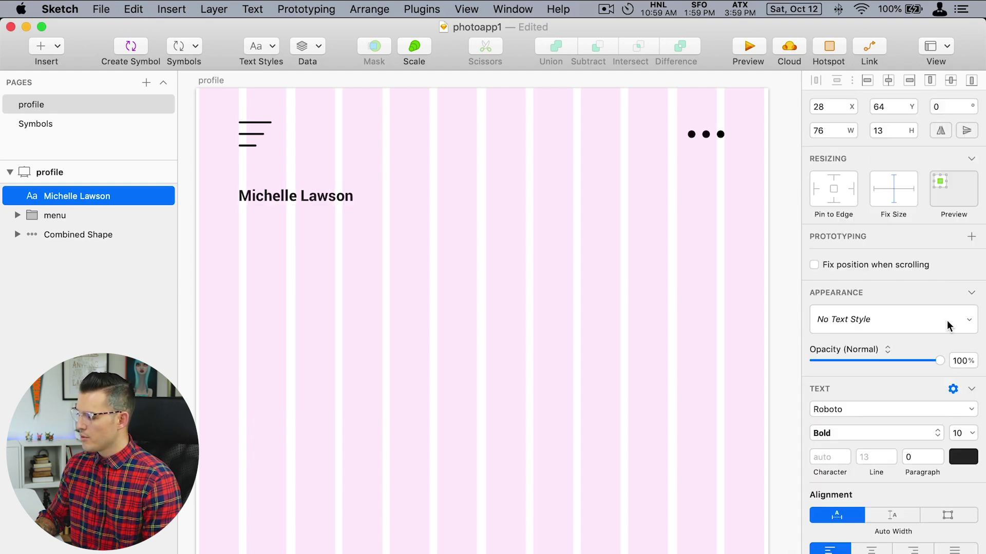
{"action": "left_click", "coordinate": [962, 434]}
{"action": "type", "text": "21"}
{"action": "key", "text": "Return"}
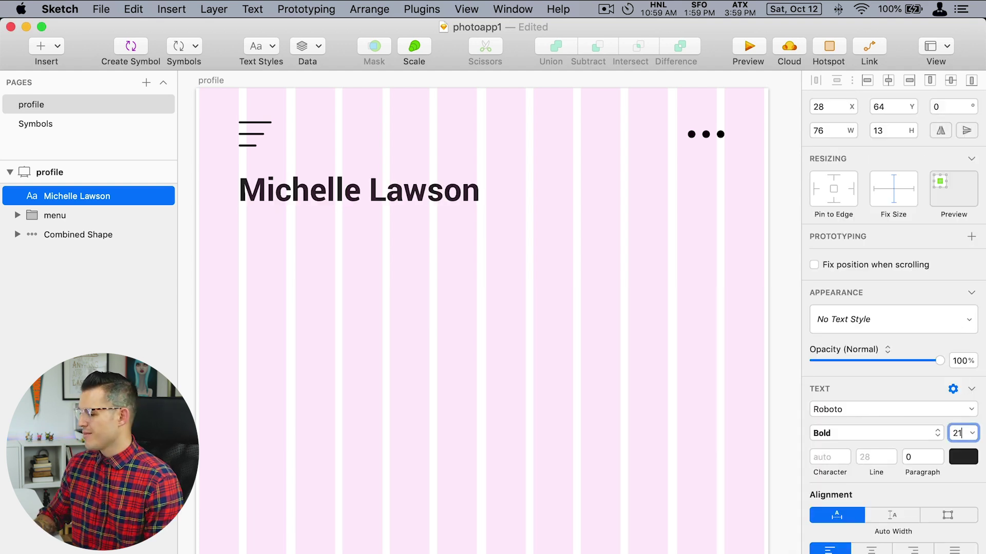
{"action": "left_click", "coordinate": [471, 246]}
{"action": "left_click_drag", "start_coordinate": [425, 192], "coordinate": [415, 268]}
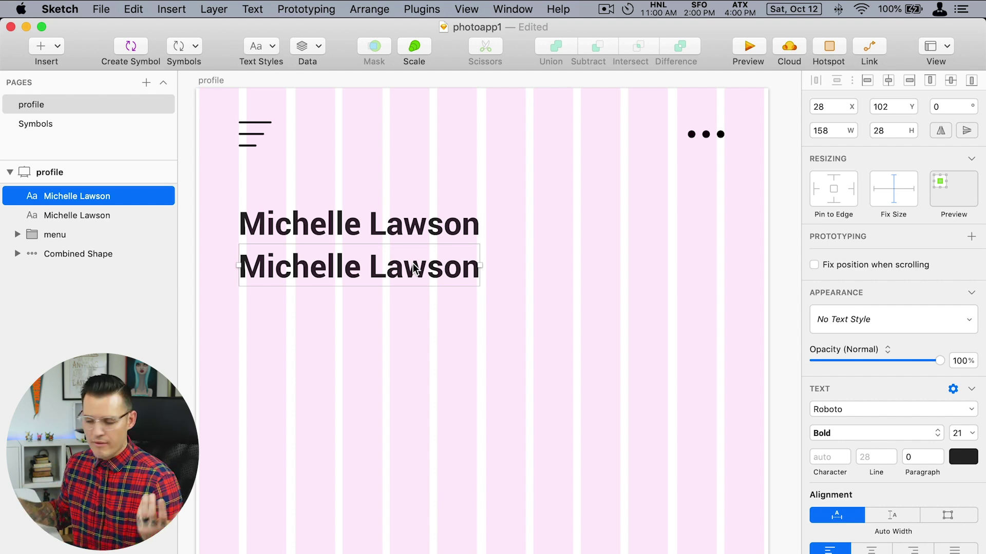
Make the duplicate name Regular weight at 11 pt.
{"action": "left_click", "coordinate": [856, 433]}
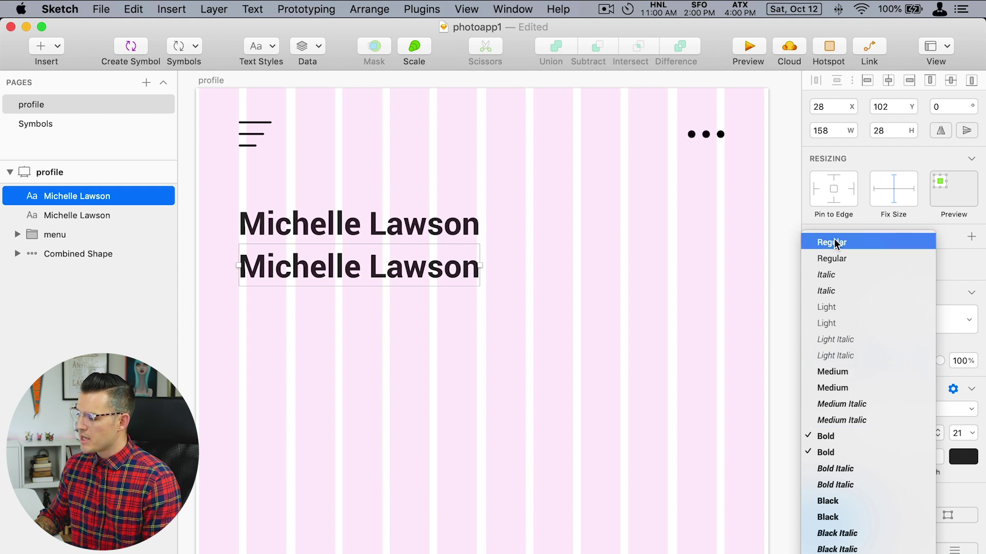
{"action": "left_click", "coordinate": [837, 242]}
{"action": "left_click", "coordinate": [961, 433]}
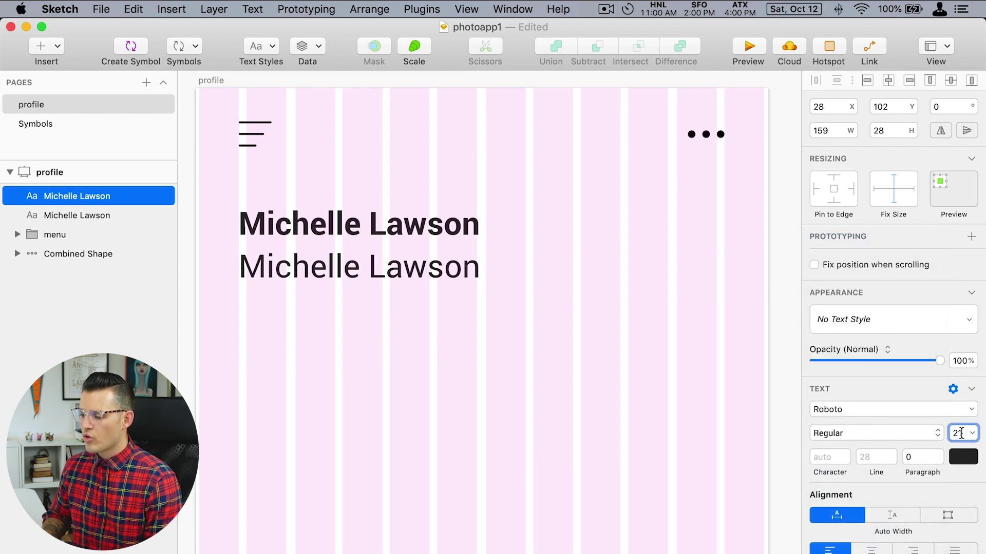
{"action": "type", "text": "11"}
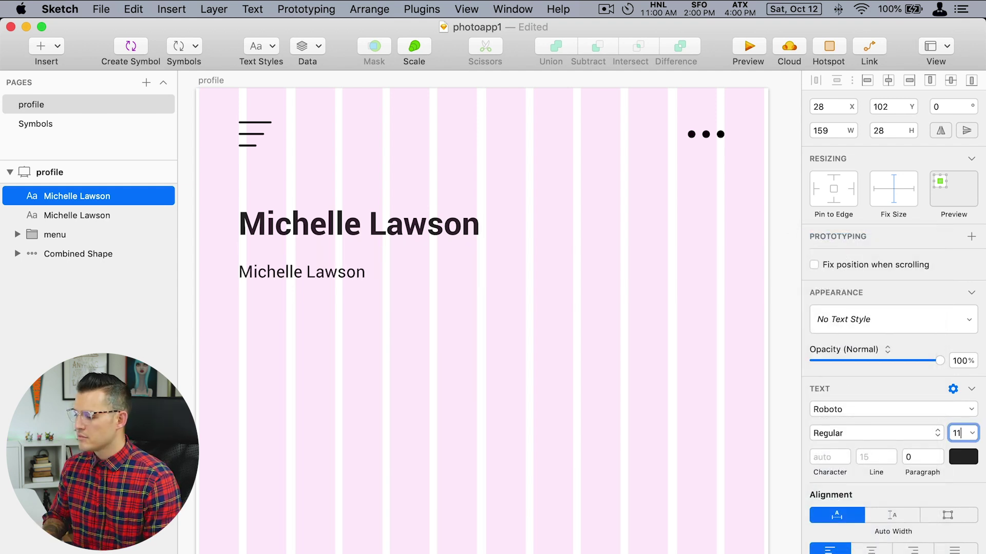
{"action": "key", "text": "shift+Up"}
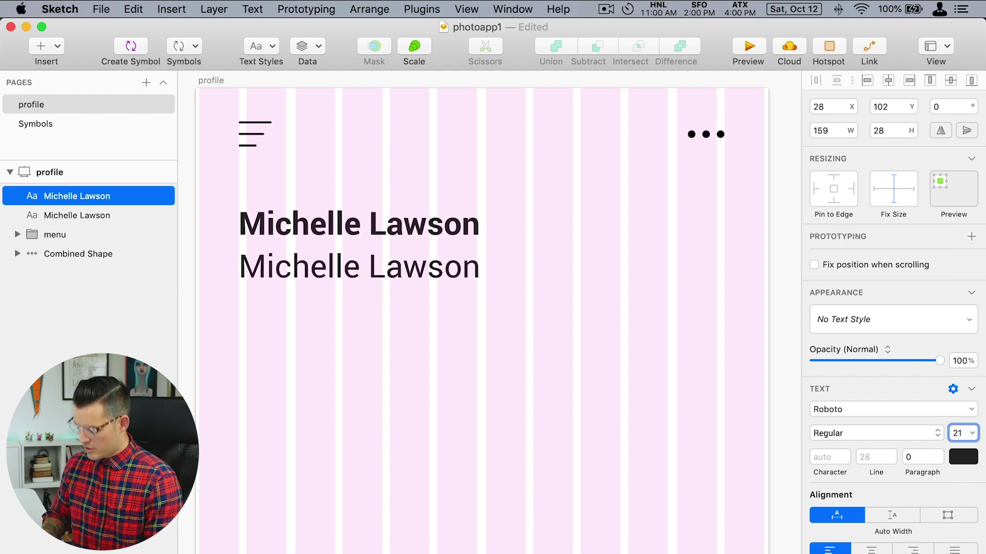
{"action": "key", "text": "Return"}
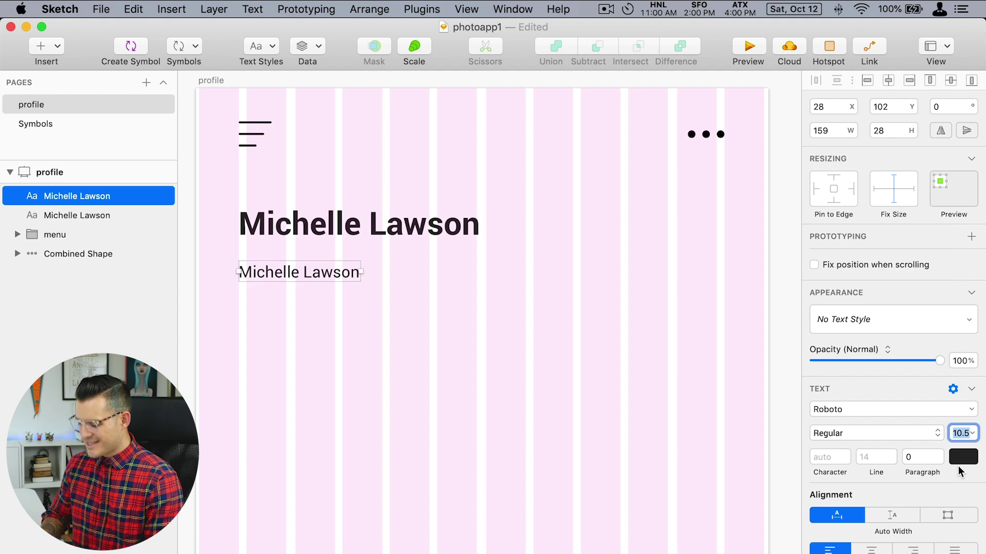
{"action": "type", "text": "11"}
{"action": "key", "text": "Return"}
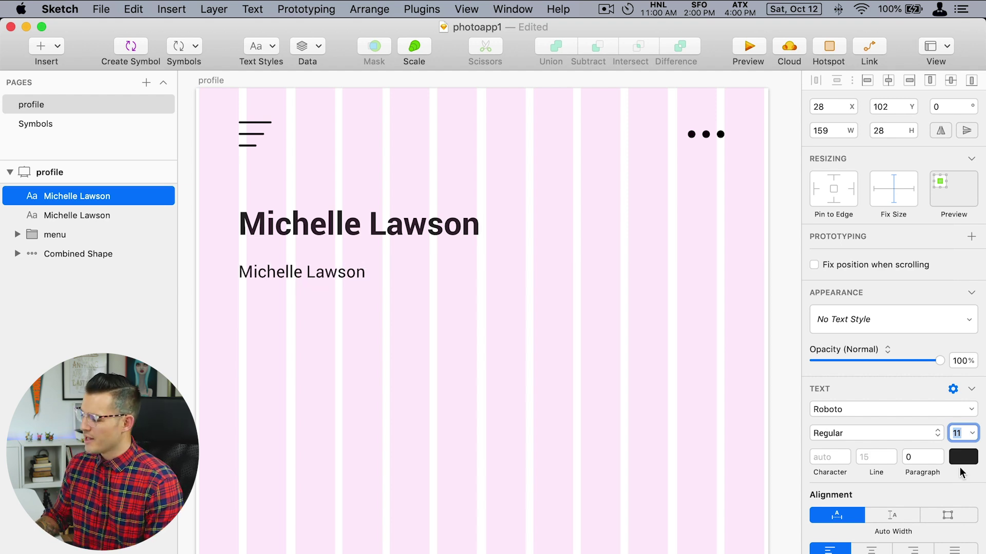
Colour the copy #9B9B9B and move it up beneath the heading.
{"action": "left_click", "coordinate": [958, 465]}
{"action": "type", "text": "9B9B9B"}
{"action": "key", "text": "Return"}
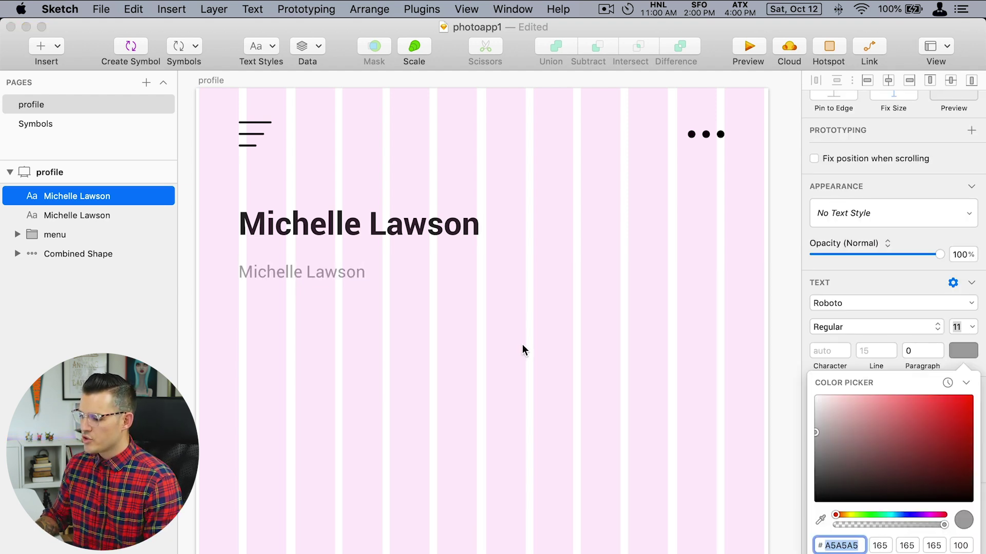
{"action": "left_click", "coordinate": [315, 258]}
{"action": "left_click", "coordinate": [313, 272]}
{"action": "left_click_drag", "start_coordinate": [313, 271], "coordinate": [310, 258]}
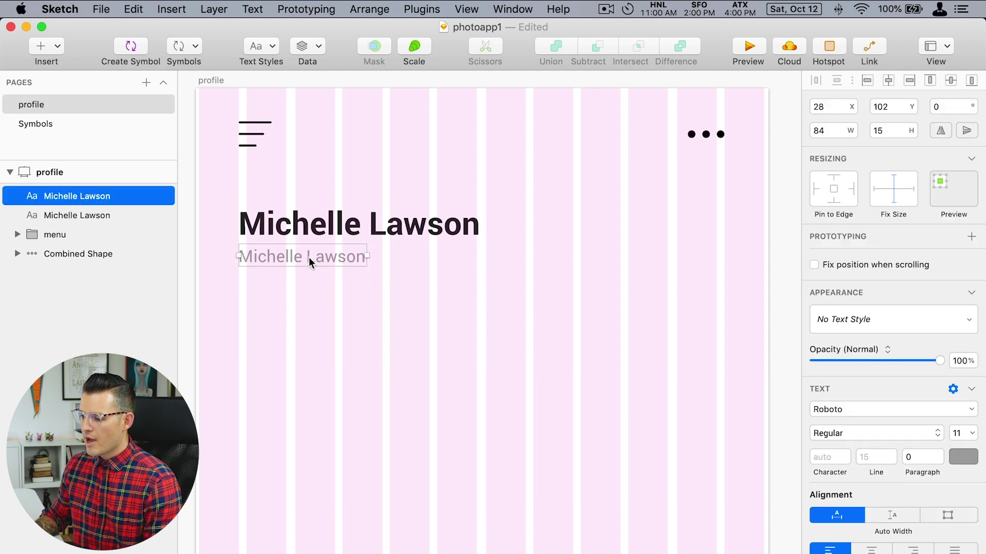
Replace the copy's text with 'Hollywood California'.
{"action": "double_click", "coordinate": [337, 259]}
{"action": "key", "text": "super+a"}
{"action": "type", "text": "Hool"}
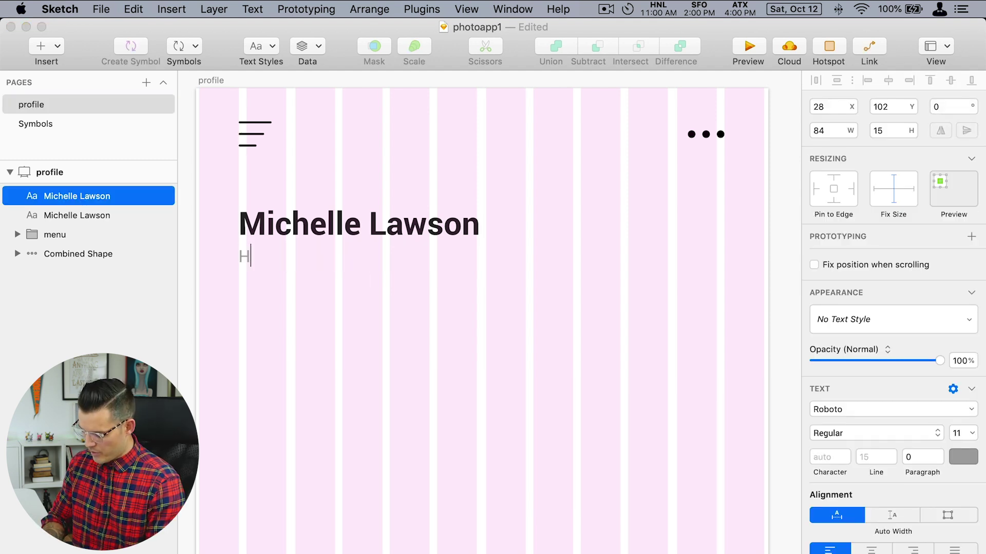
{"action": "type", "text": "y"}
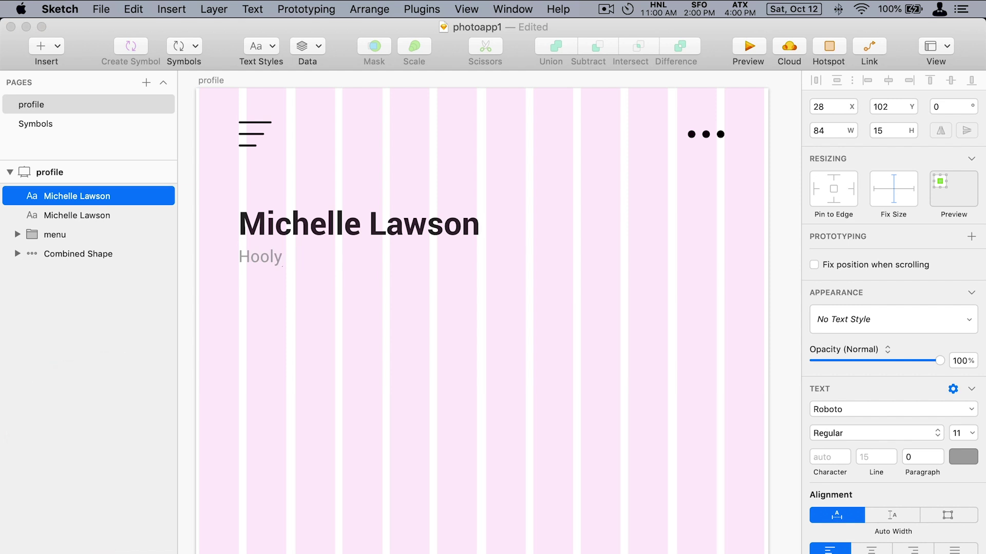
{"action": "type", "text": "wood California"}
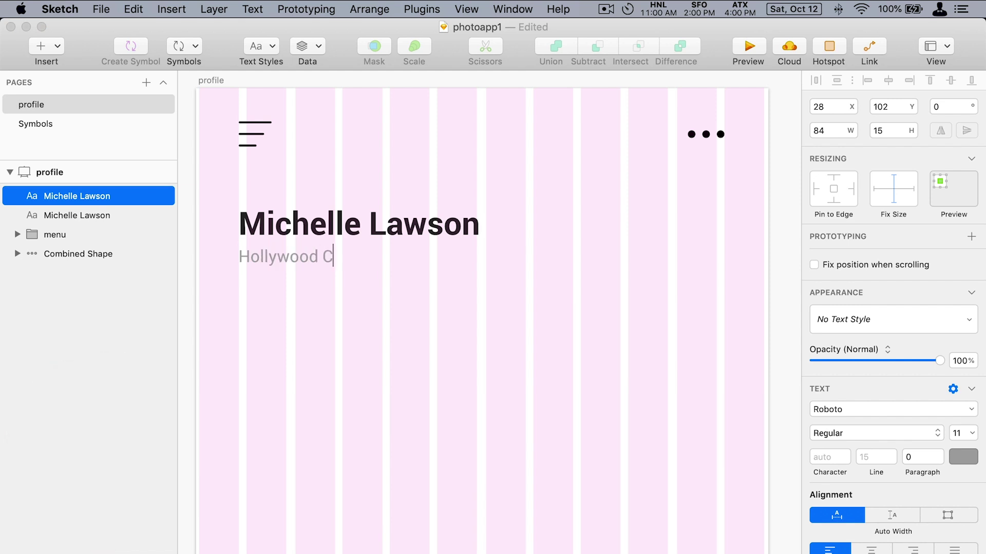
{"action": "left_click", "coordinate": [401, 343]}
Draw a circle on the artboard with the Oval tool.
{"action": "scroll", "coordinate": [380, 326], "scroll_direction": "up", "scroll_amount": 1}
{"action": "key", "text": "o"}
{"action": "left_click_drag", "start_coordinate": [567, 224], "coordinate": [660, 328]}
Move the circle right of the name, fill it with a Faces photo, and nudge it level.
{"action": "left_click_drag", "start_coordinate": [619, 277], "coordinate": [672, 268]}
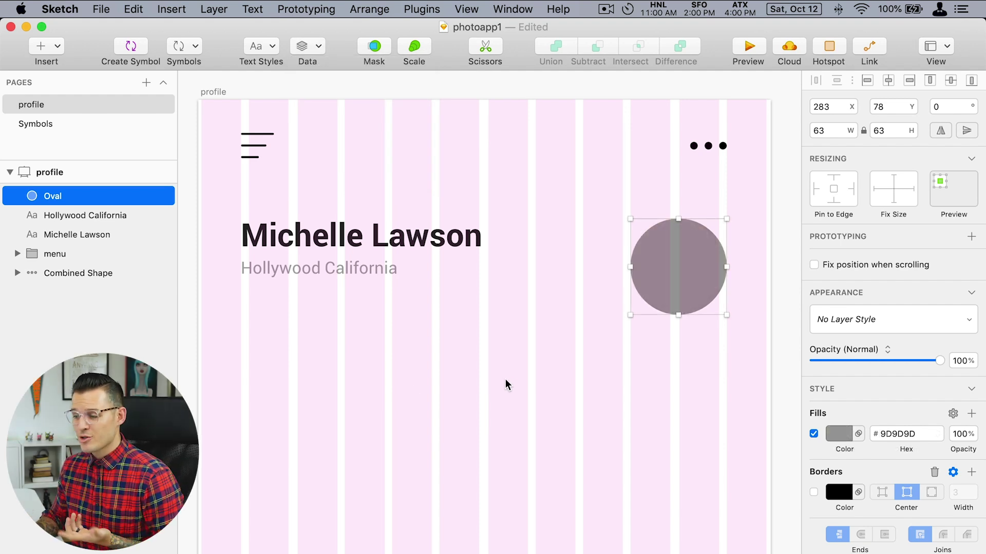
{"action": "left_click", "coordinate": [314, 46]}
{"action": "mouse_move", "coordinate": [387, 106]}
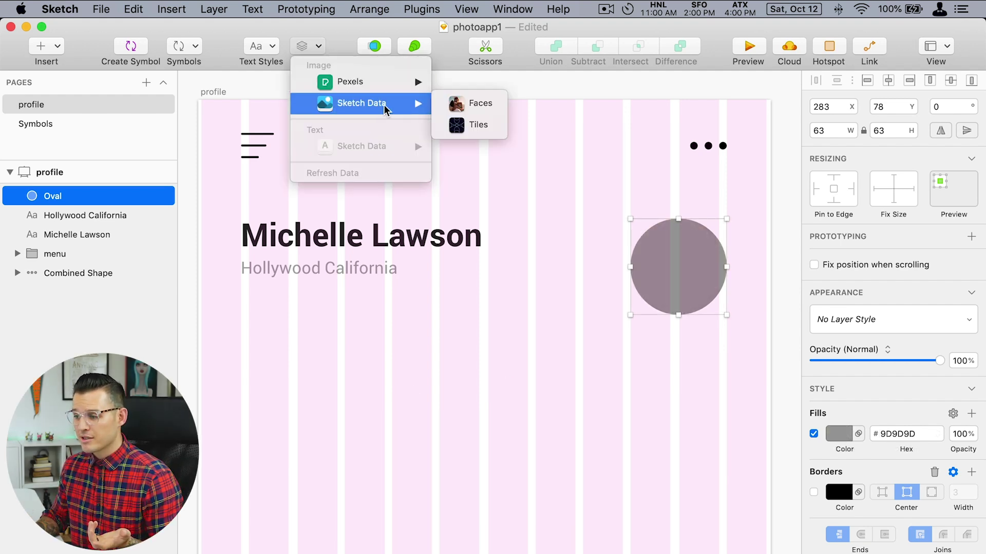
{"action": "left_click", "coordinate": [500, 105]}
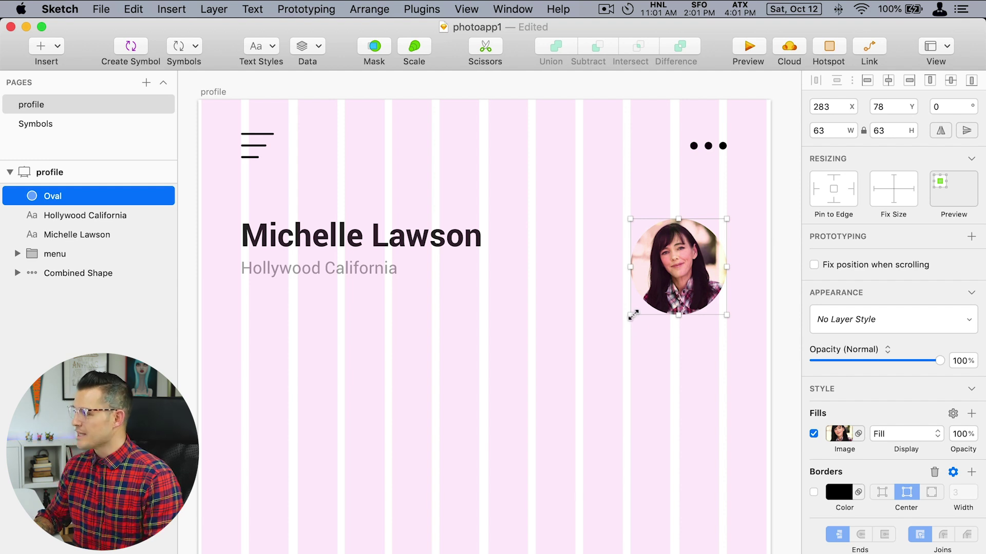
{"action": "left_click_drag", "start_coordinate": [683, 273], "coordinate": [677, 267]}
Turn a lower copy of the location line into phone, e-mail and website lines; hide the layout grid.
{"action": "left_click", "coordinate": [313, 271]}
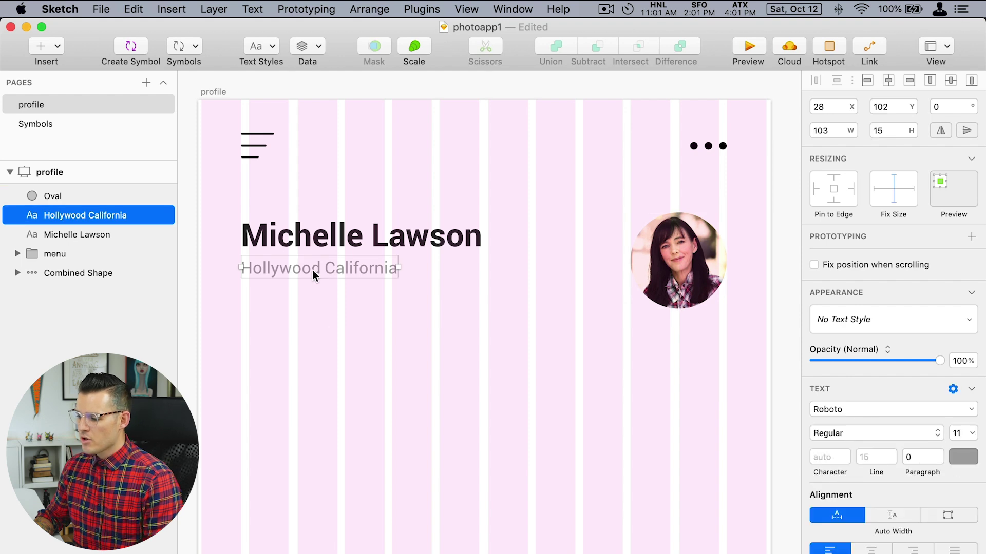
{"action": "left_click_drag", "start_coordinate": [312, 270], "coordinate": [319, 323]}
{"action": "double_click", "coordinate": [319, 323]}
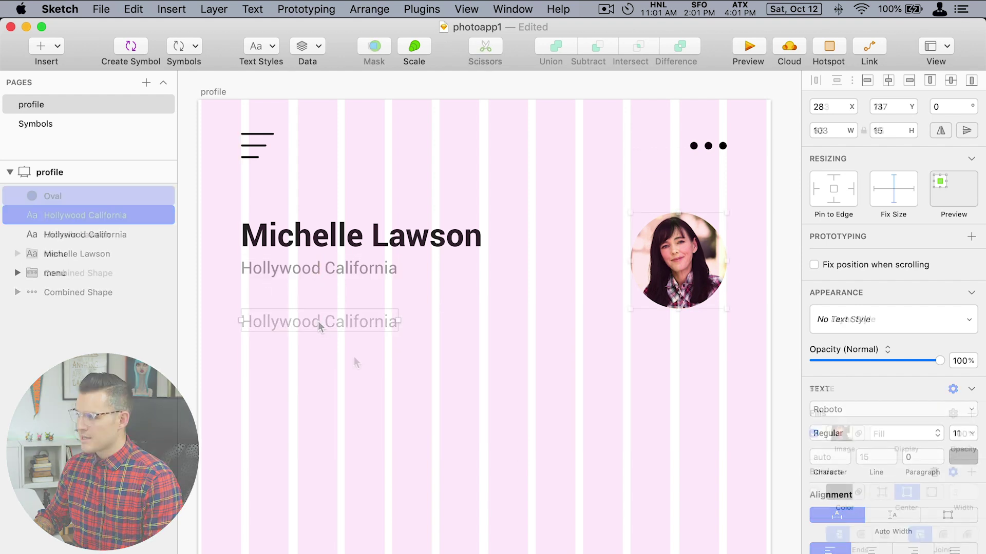
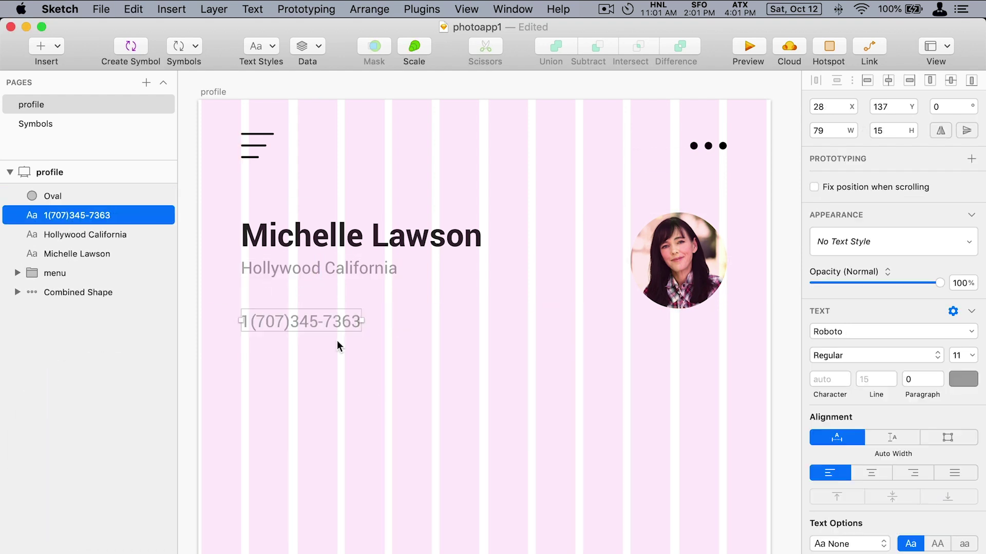
{"action": "key", "text": "t"}
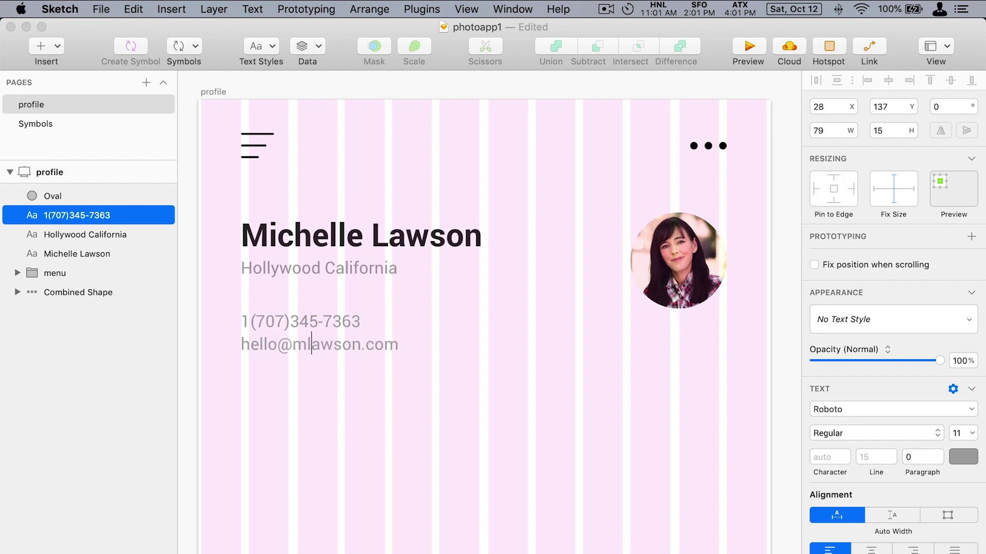
{"action": "key", "text": "Return"}
{"action": "type", "text": "mlawson.com"}
{"action": "key", "text": "super+a"}
{"action": "key", "text": "Escape"}
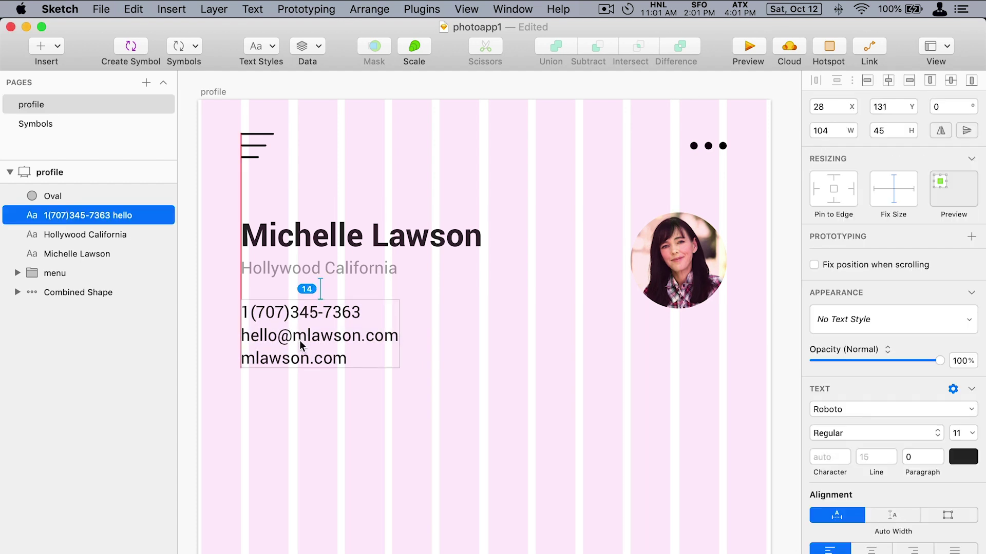
{"action": "left_click", "coordinate": [355, 409]}
{"action": "key", "text": "ctrl+l"}
{"action": "scroll", "coordinate": [385, 431], "scroll_direction": "right", "scroll_amount": 1}
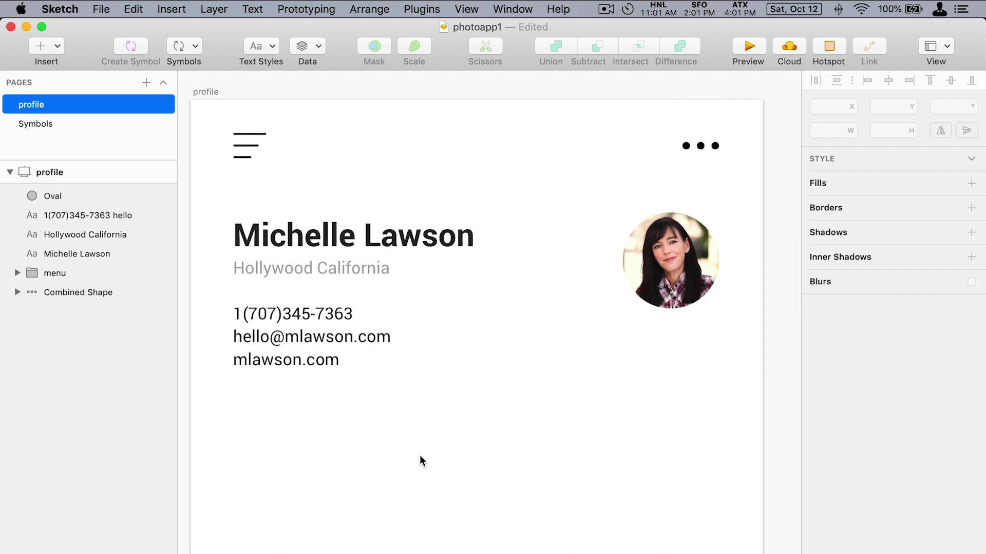
Set both the contact block and the Hollywood California line to Light weight.
{"action": "left_click", "coordinate": [339, 360]}
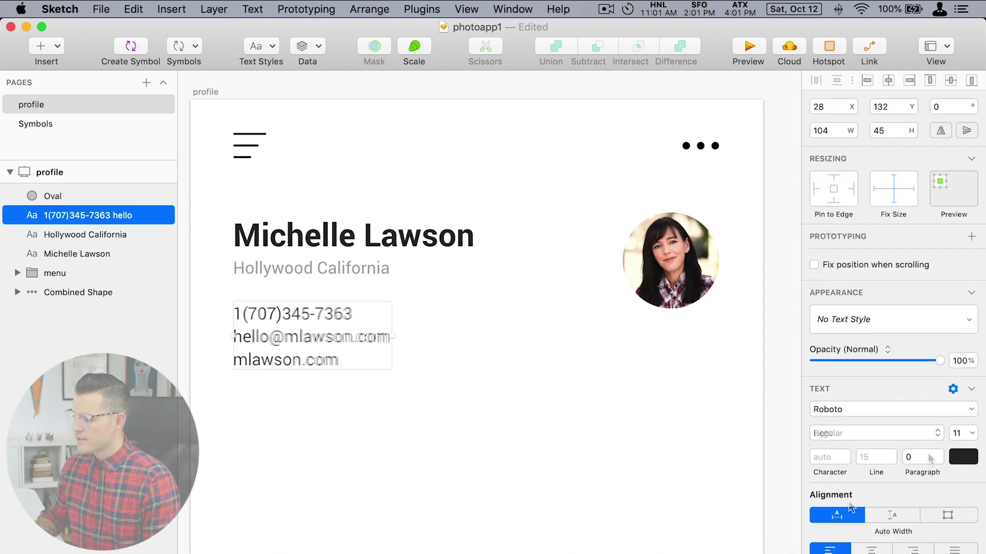
{"action": "left_click", "coordinate": [867, 435]}
{"action": "left_click", "coordinate": [851, 501]}
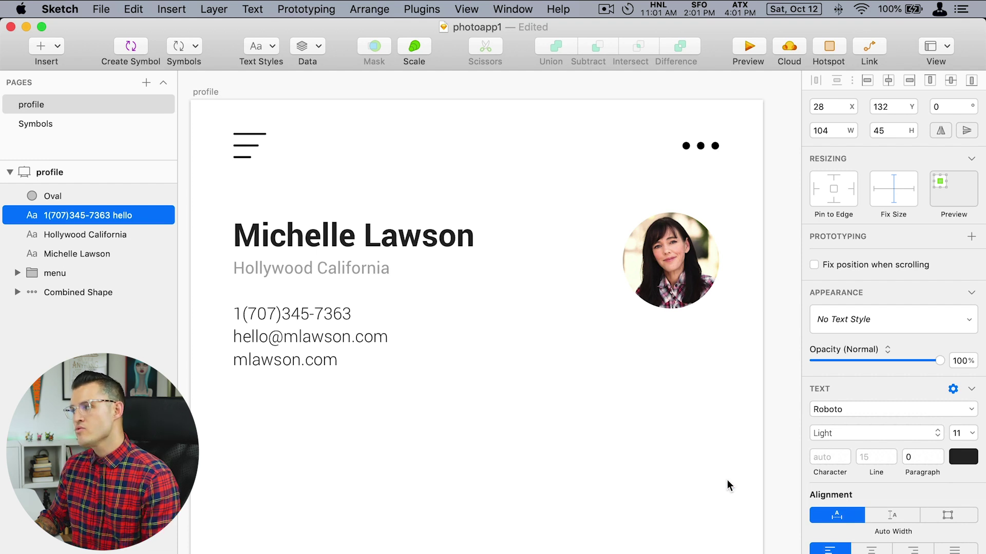
{"action": "left_click", "coordinate": [371, 269]}
{"action": "left_click", "coordinate": [842, 436]}
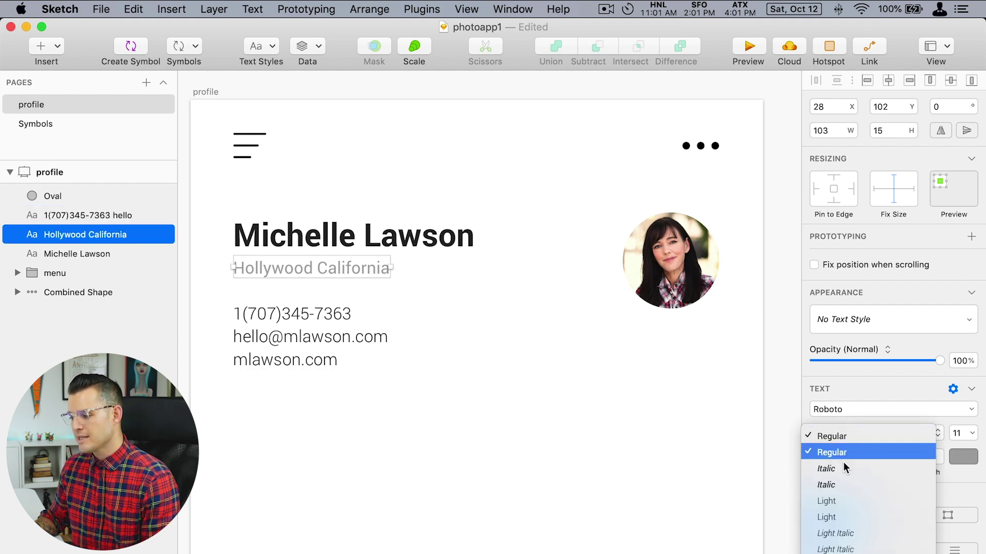
{"action": "left_click", "coordinate": [841, 500]}
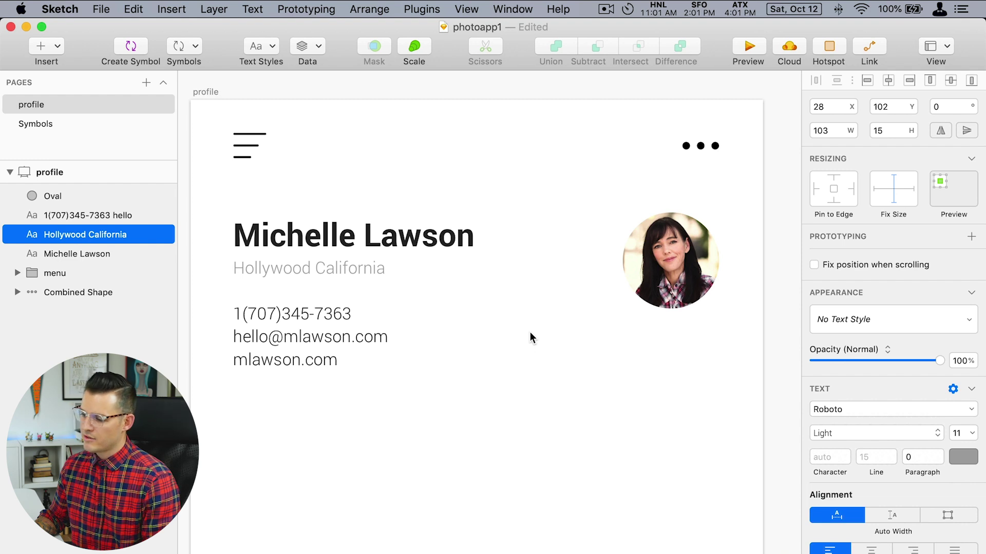
{"action": "left_click", "coordinate": [529, 331]}
Select every profile header element and group them as bio.
{"action": "scroll", "coordinate": [503, 362], "scroll_direction": "down", "scroll_amount": 2}
{"action": "left_click_drag", "start_coordinate": [504, 362], "coordinate": [502, 366]}
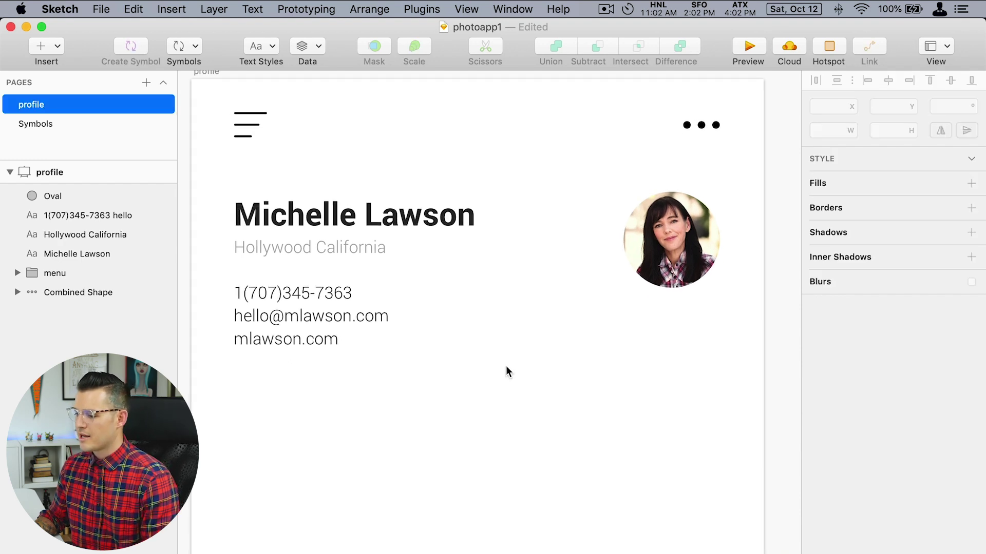
{"action": "left_click_drag", "start_coordinate": [241, 417], "coordinate": [719, 101]}
{"action": "key", "text": "super+g"}
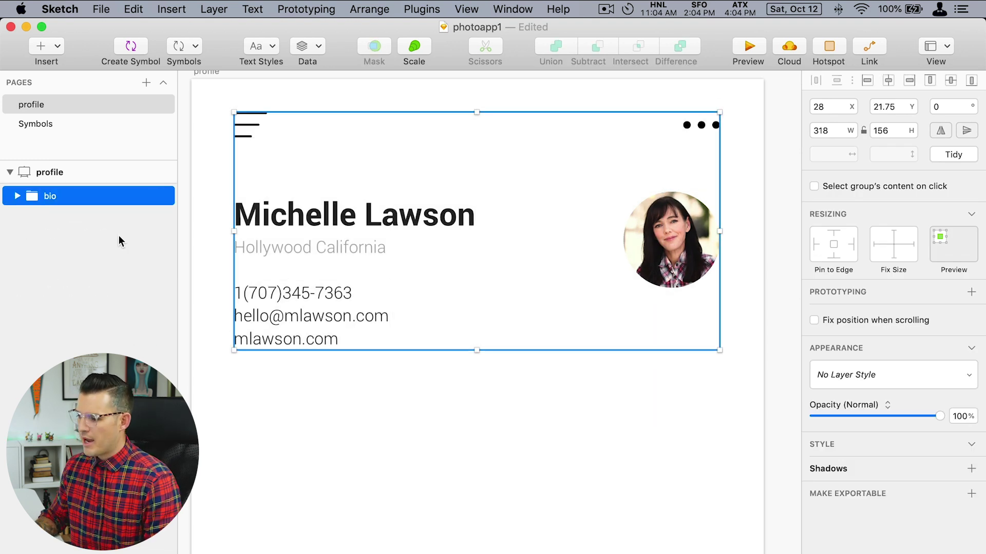
{"action": "left_click", "coordinate": [306, 422]}
{"action": "scroll", "coordinate": [313, 347], "scroll_direction": "down", "scroll_amount": 4}
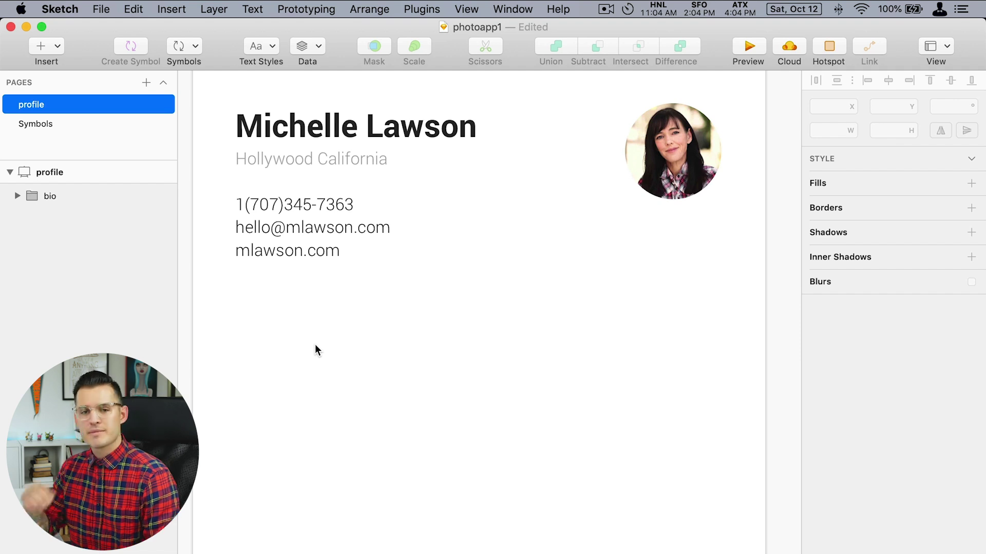
Draw a divider line across the artboard, copy it lower, and space the three labels 73 apart.
{"action": "key", "text": "r"}
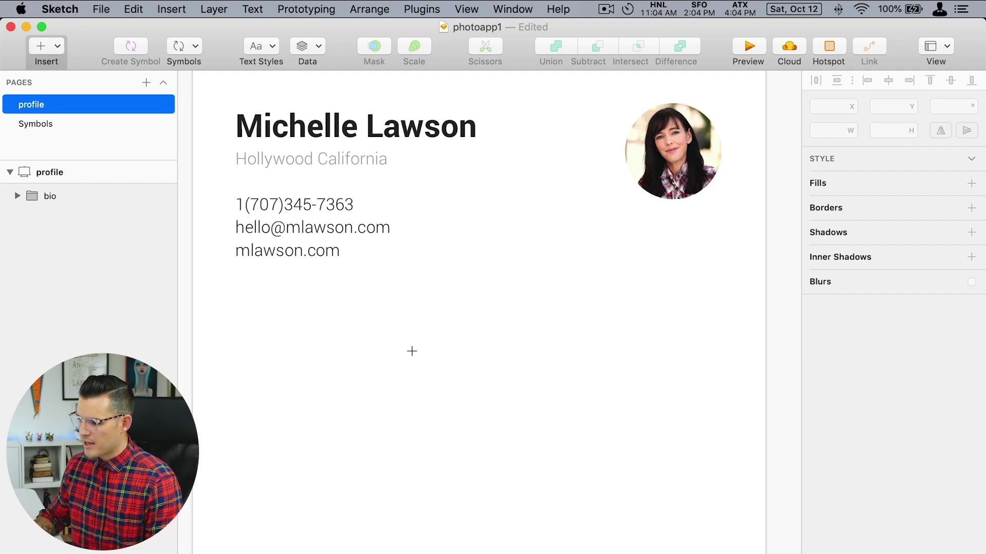
{"action": "left_click_drag", "start_coordinate": [236, 289], "coordinate": [719, 289]}
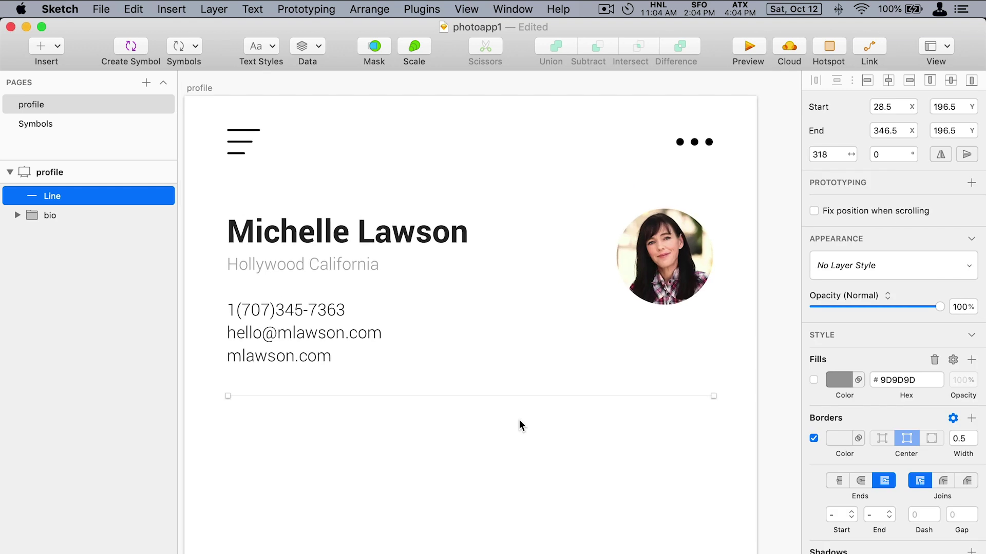
{"action": "left_click_drag", "start_coordinate": [519, 420], "coordinate": [515, 515]}
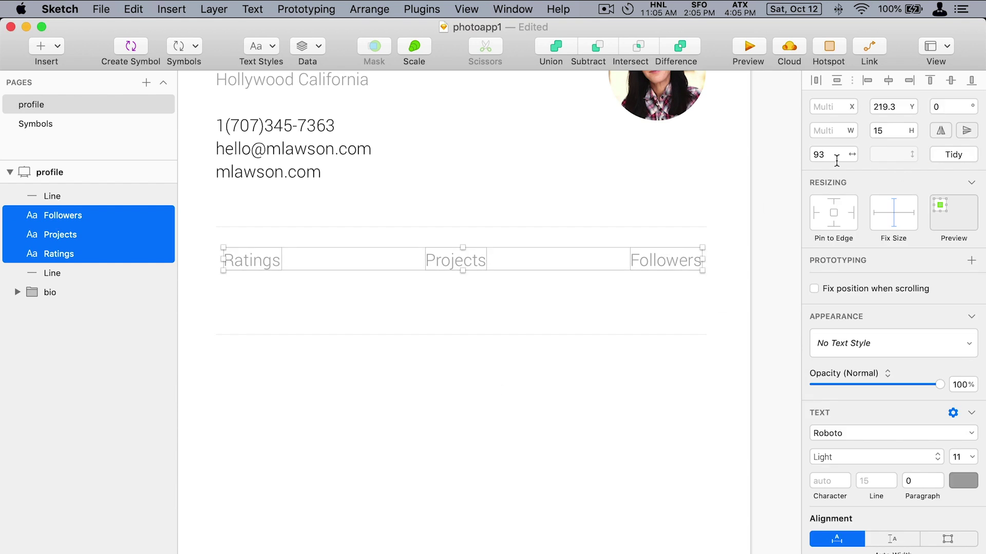
{"action": "type", "text": "73"}
{"action": "key", "text": "Return"}
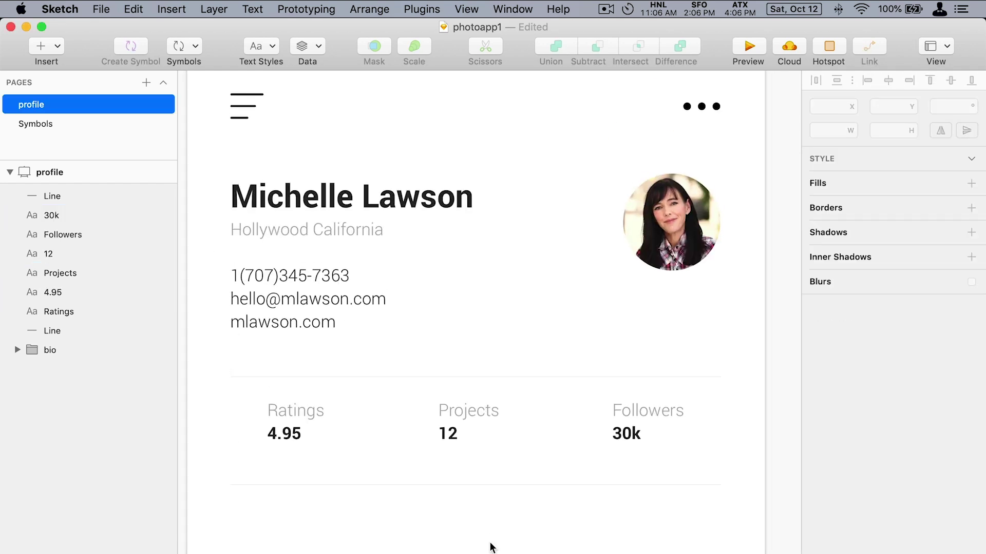
Group the Ratings 4.95, Projects 12, Followers 30k texts with both dividers as 'stats'.
{"action": "left_click_drag", "start_coordinate": [265, 473], "coordinate": [631, 414]}
{"action": "key", "text": "super+g"}
{"action": "key", "text": "Down"}
{"action": "key", "text": "Down"}
{"action": "key", "text": "Down"}
{"action": "key", "text": "Down"}
{"action": "key", "text": "Down"}
{"action": "key", "text": "Down"}
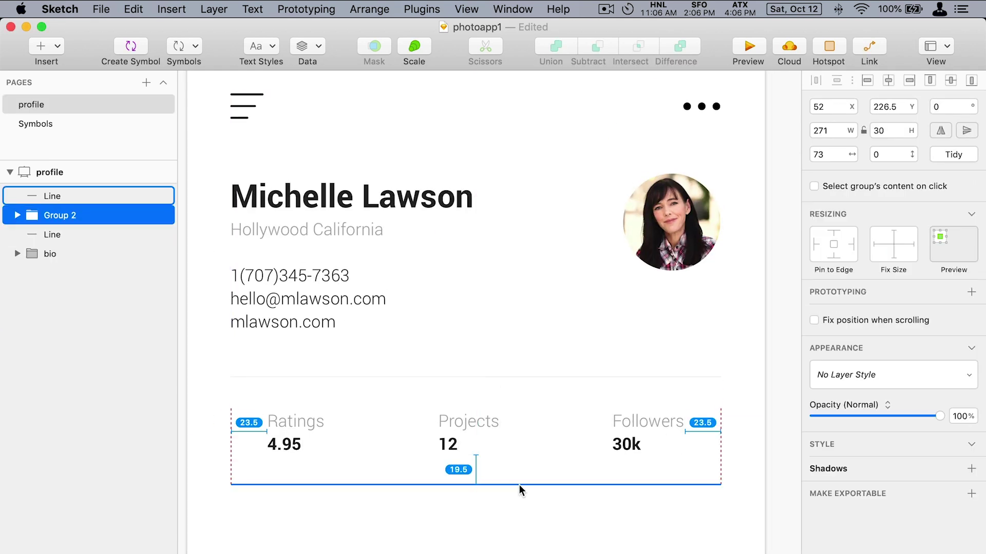
{"action": "key", "text": "super+g"}
{"action": "key", "text": "super+r"}
{"action": "type", "text": "stats"}
{"action": "key", "text": "Return"}
{"action": "left_click_drag", "start_coordinate": [388, 449], "coordinate": [394, 387]}
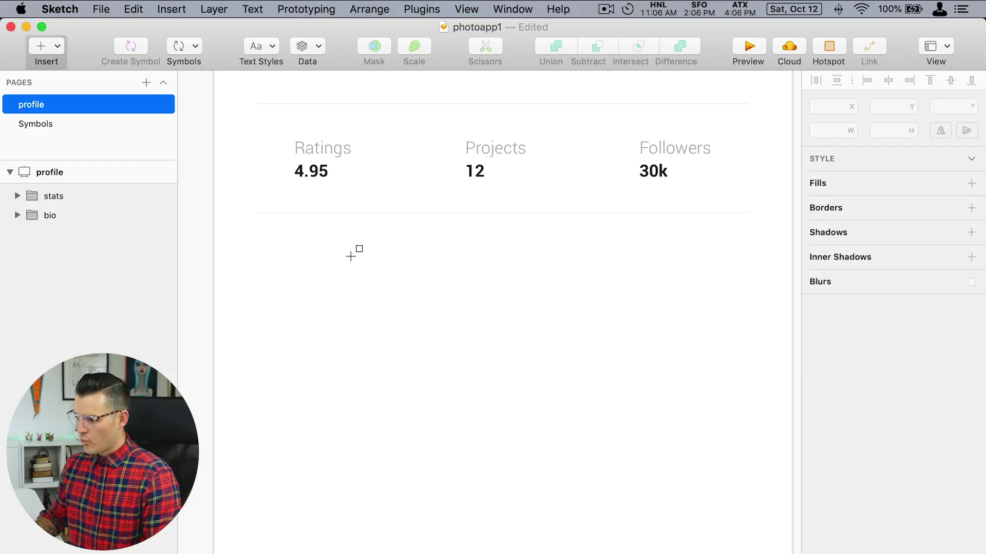
Draw the large grey square tile beneath the stats row.
{"action": "left_click_drag", "start_coordinate": [345, 312], "coordinate": [427, 412]}
{"action": "double_click", "coordinate": [406, 409]}
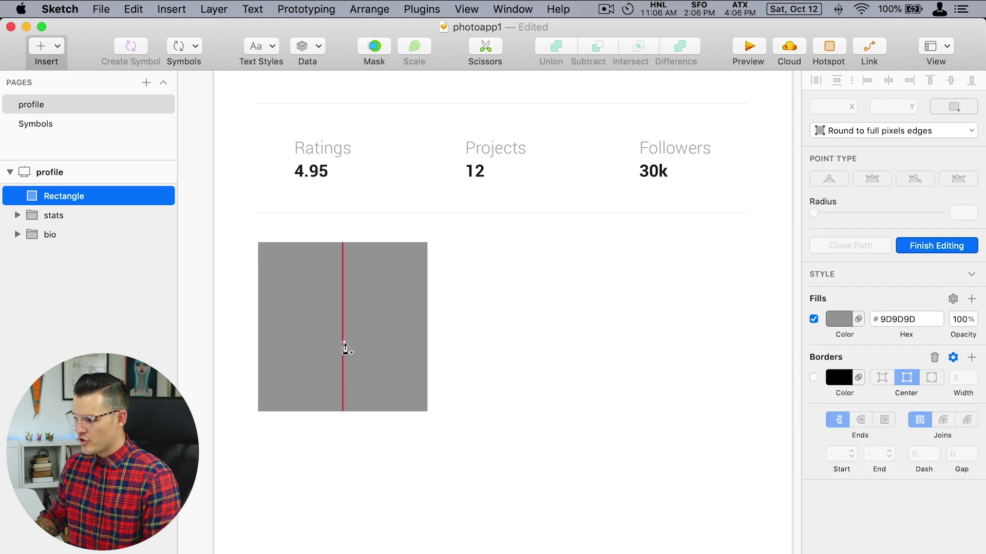
{"action": "key", "text": "Escape"}
{"action": "left_click", "coordinate": [338, 344]}
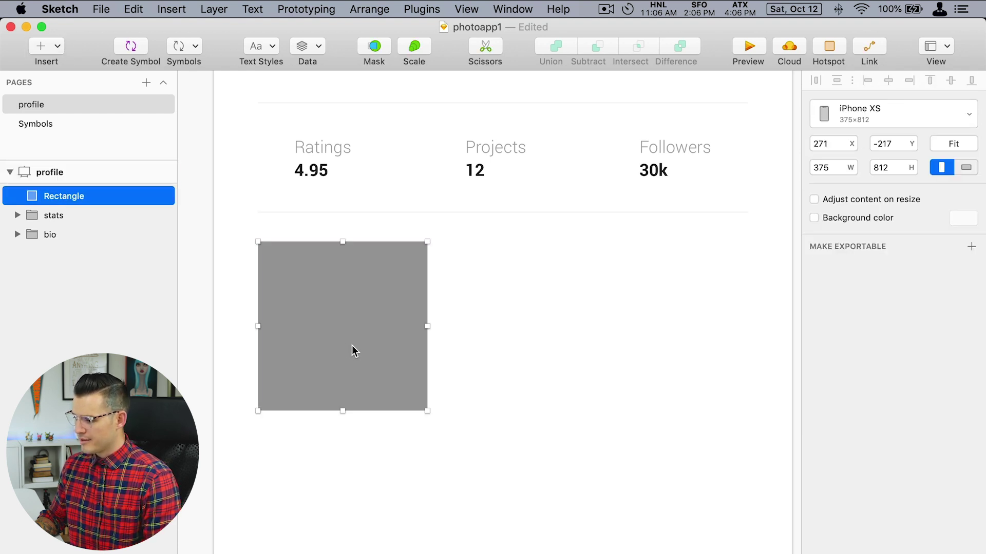
{"action": "scroll", "coordinate": [349, 359], "scroll_direction": "up", "scroll_amount": 2}
{"action": "left_click_drag", "start_coordinate": [355, 377], "coordinate": [697, 370]}
{"action": "key", "text": "super+z"}
{"action": "key", "text": "super+z"}
{"action": "key", "text": "super+z"}
{"action": "key", "text": "super+z"}
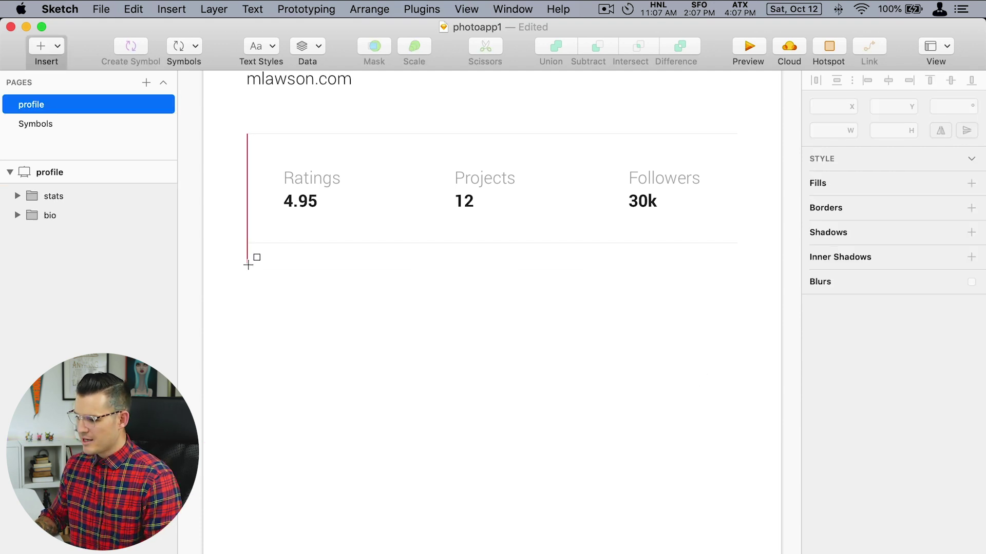
{"action": "left_click_drag", "start_coordinate": [267, 285], "coordinate": [514, 480]}
{"action": "left_click", "coordinate": [544, 541]}
{"action": "key", "text": "Escape"}
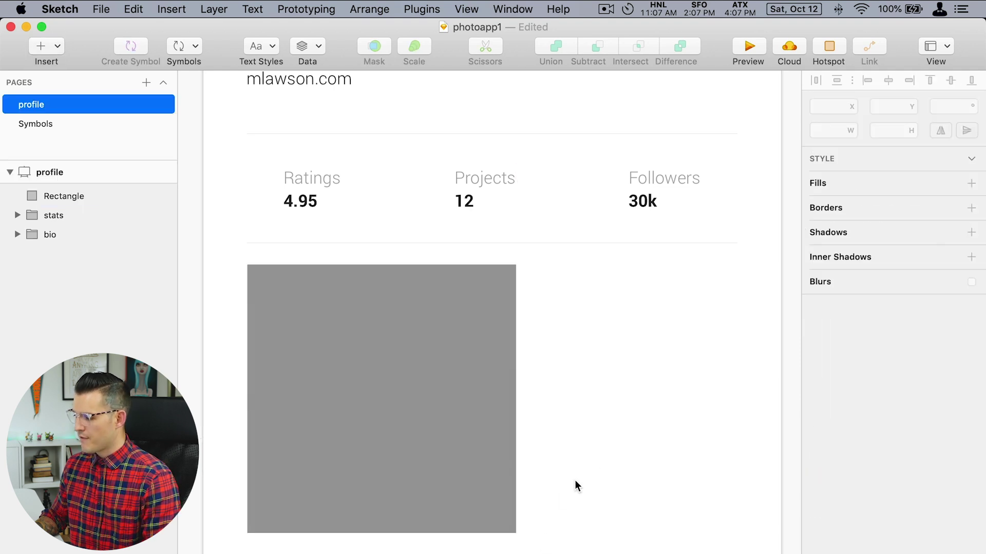
{"action": "left_click_drag", "start_coordinate": [592, 450], "coordinate": [578, 352]}
Duplicate the square and resize the copy into the wide upper-right block.
{"action": "left_click_drag", "start_coordinate": [462, 374], "coordinate": [544, 344]}
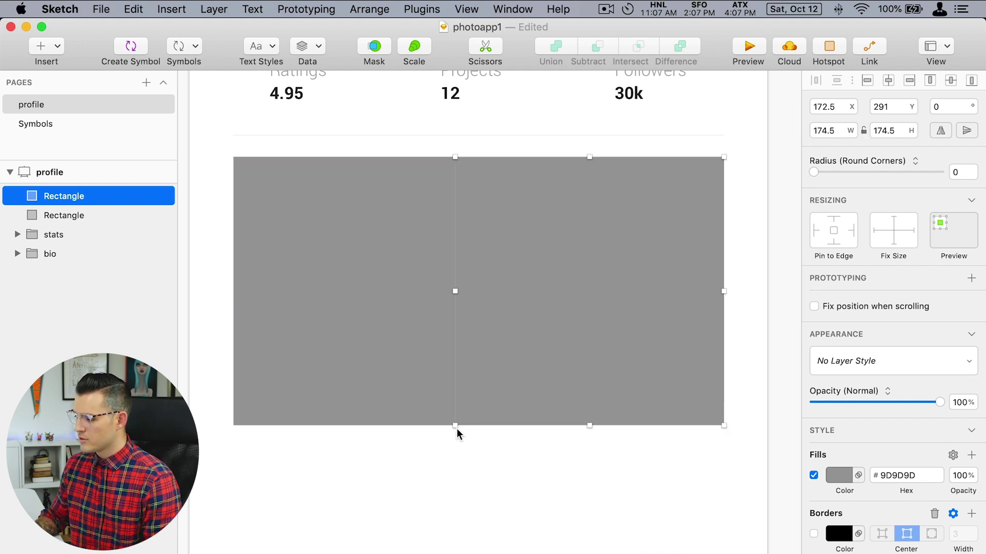
{"action": "left_click_drag", "start_coordinate": [457, 430], "coordinate": [512, 292]}
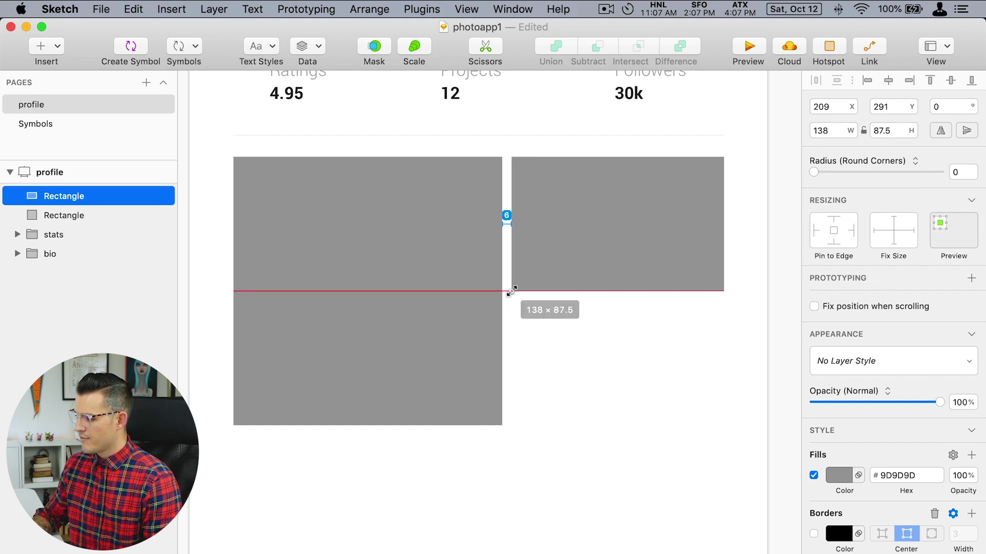
{"action": "left_click_drag", "start_coordinate": [542, 333], "coordinate": [542, 333]}
{"action": "left_click", "coordinate": [558, 391]}
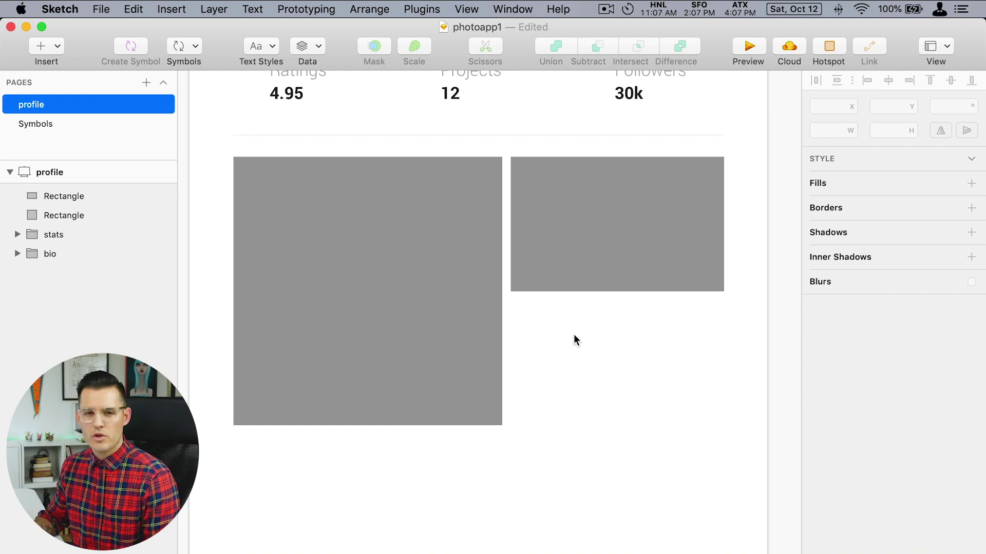
Copy the block below and cut it into two small squares aligned with the large tile.
{"action": "left_click", "coordinate": [576, 282]}
{"action": "left_click_drag", "start_coordinate": [601, 214], "coordinate": [610, 353]}
{"action": "left_click_drag", "start_coordinate": [619, 433], "coordinate": [617, 426]}
{"action": "left_click_drag", "start_coordinate": [719, 361], "coordinate": [690, 363]}
{"action": "left_click_drag", "start_coordinate": [616, 363], "coordinate": [625, 364]}
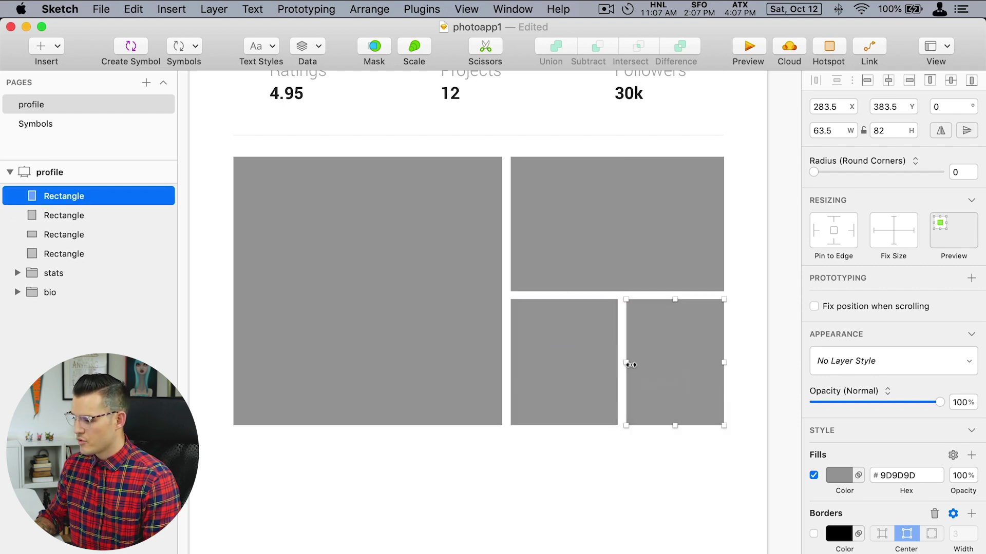
{"action": "left_click", "coordinate": [634, 466]}
{"action": "scroll", "coordinate": [639, 480], "scroll_direction": "up", "scroll_amount": 2}
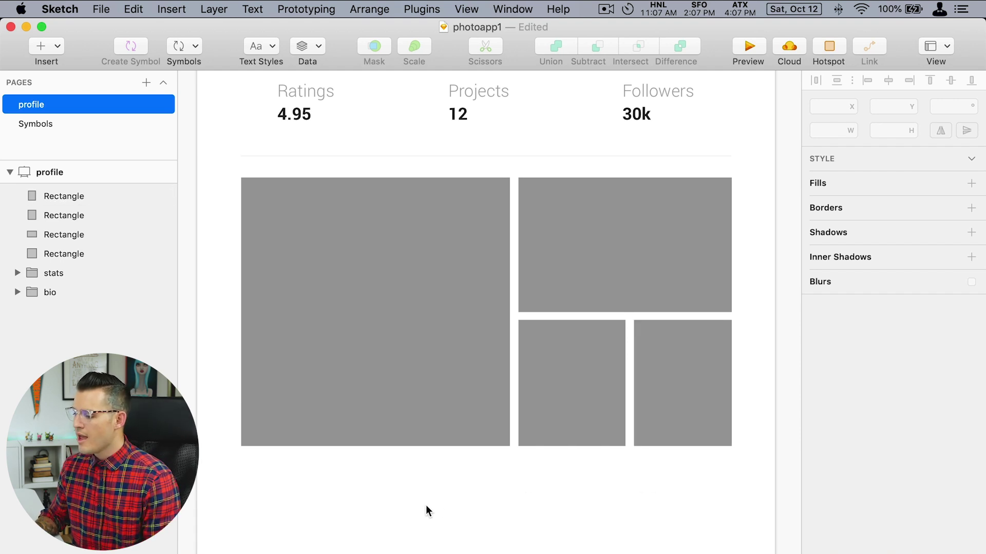
{"action": "left_click_drag", "start_coordinate": [371, 471], "coordinate": [376, 537]}
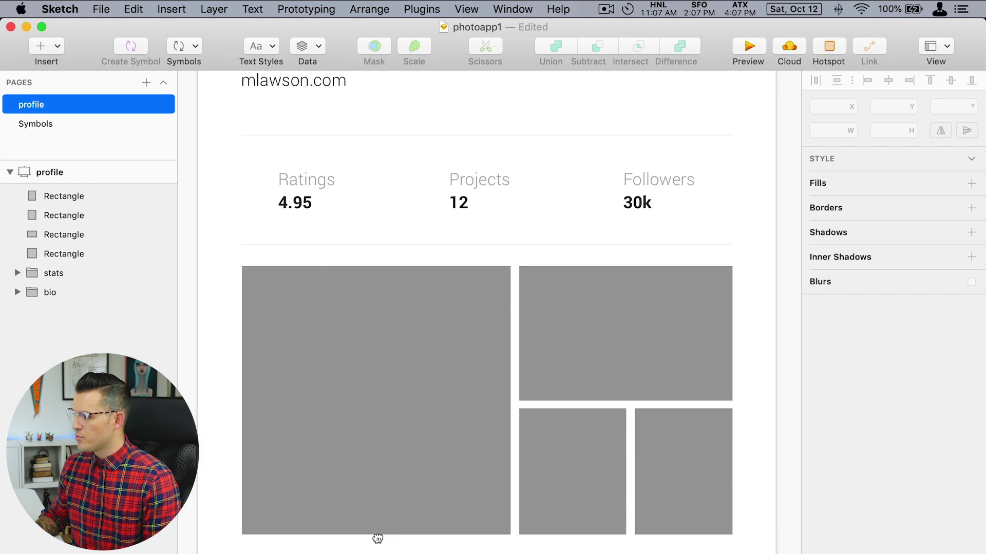
Copy the Ratings and 4.95 texts and paste them below the large square.
{"action": "left_click", "coordinate": [296, 201]}
{"action": "left_click", "coordinate": [300, 178], "text": "shift"}
{"action": "left_click", "coordinate": [88, 104]}
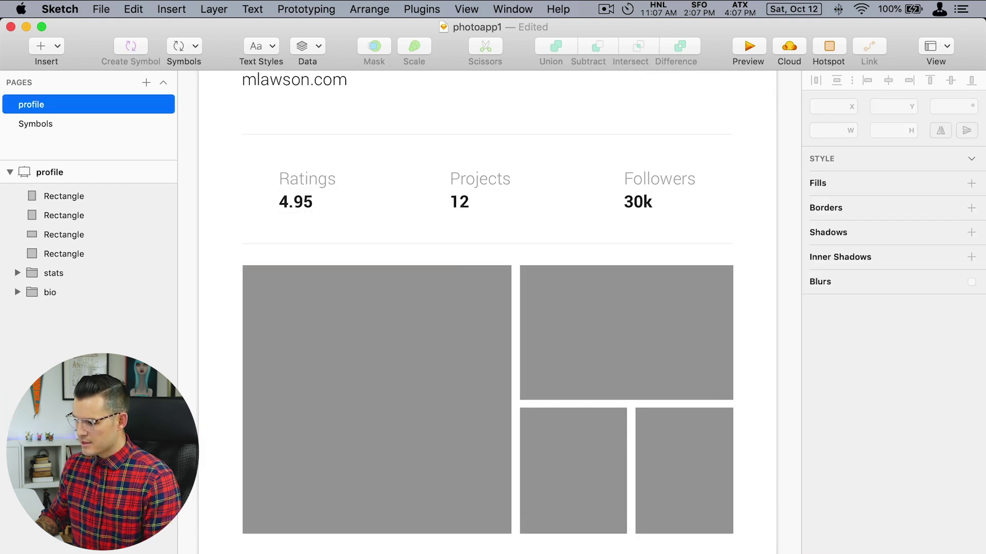
{"action": "scroll", "coordinate": [351, 400], "scroll_direction": "down", "scroll_amount": 5}
{"action": "left_click_drag", "start_coordinate": [581, 216], "coordinate": [552, 448]}
{"action": "left_click", "coordinate": [273, 260]}
{"action": "key", "text": "super+v"}
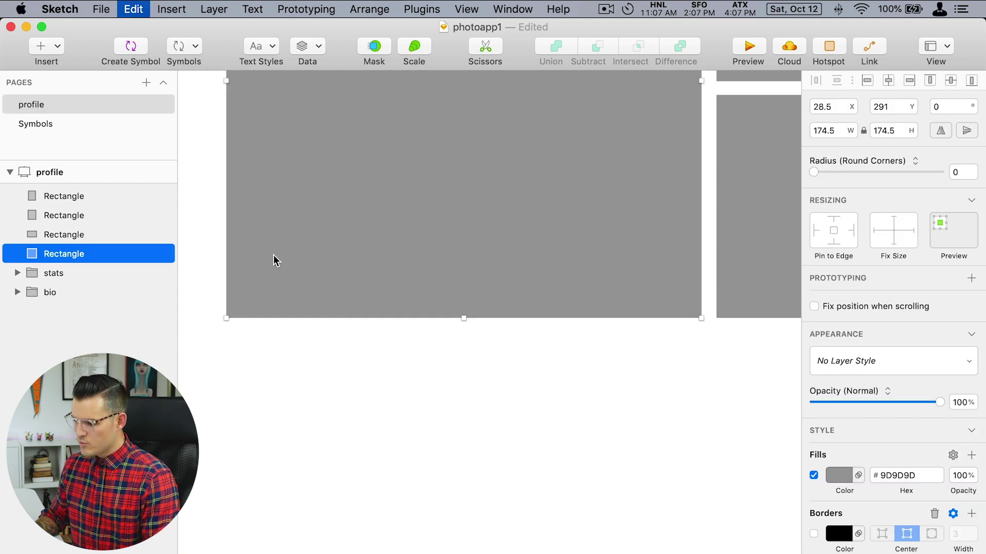
{"action": "left_click_drag", "start_coordinate": [304, 402], "coordinate": [277, 375]}
{"action": "left_click", "coordinate": [271, 470]}
Retype the pasted texts as the bold Project title and grey Date line.
{"action": "left_click", "coordinate": [262, 449]}
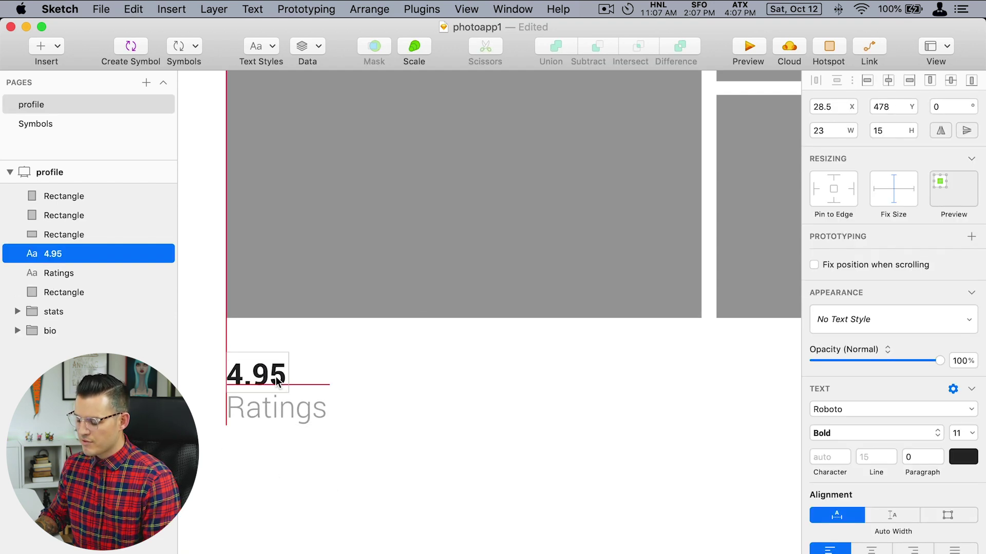
{"action": "double_click", "coordinate": [274, 377]}
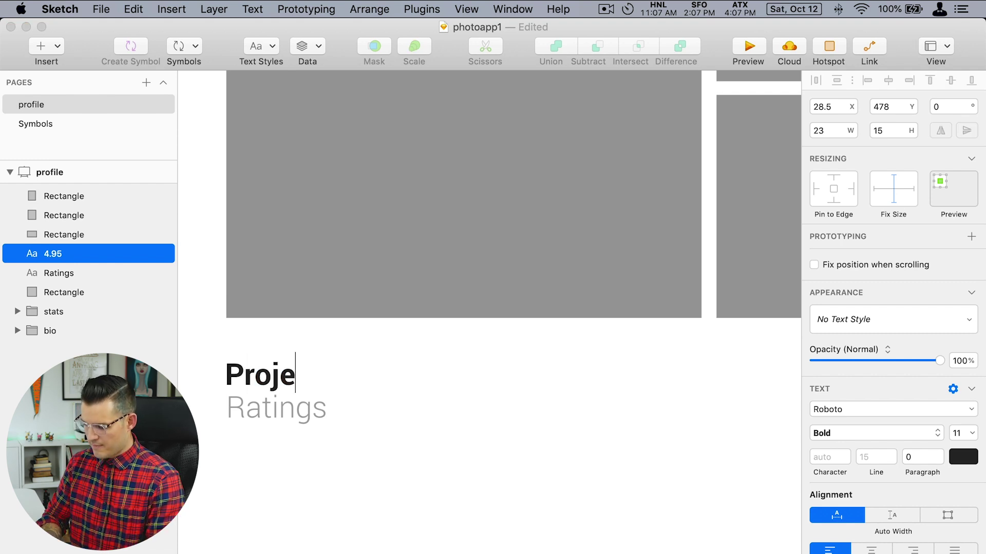
{"action": "left_click", "coordinate": [297, 417]}
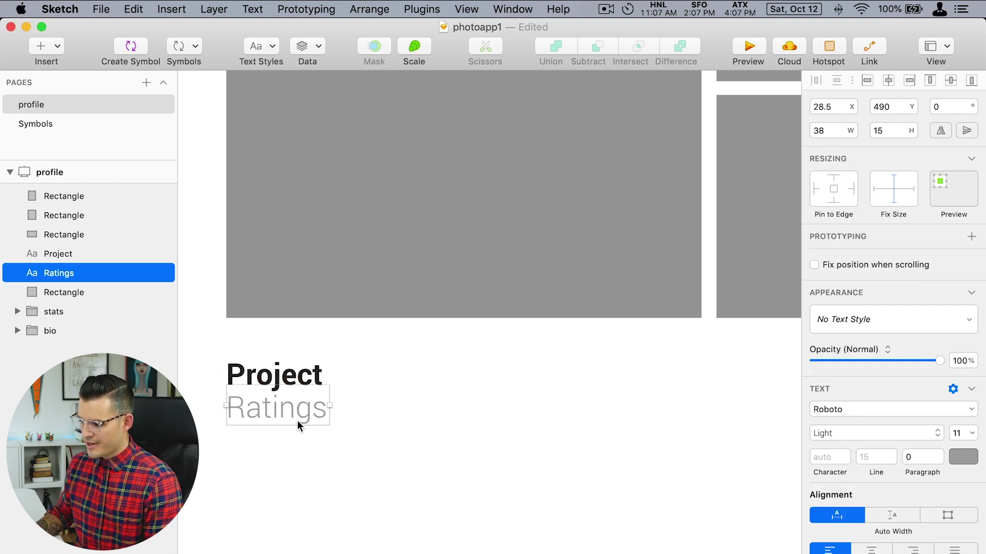
{"action": "double_click", "coordinate": [297, 414]}
{"action": "type", "text": "Date"}
{"action": "left_click", "coordinate": [331, 473]}
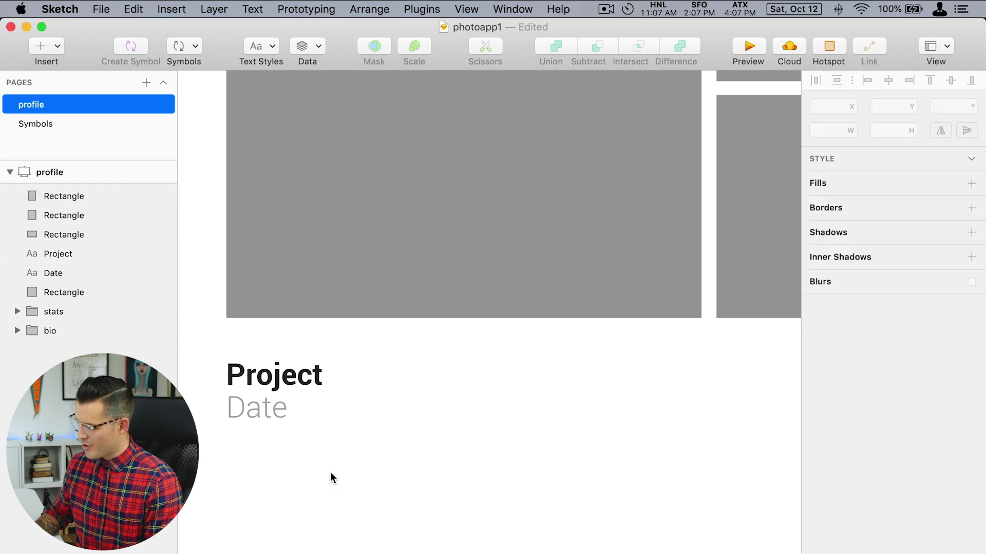
Zoom out to frame the whole profile screen.
{"action": "key", "text": "super+minus"}
{"action": "left_click_drag", "start_coordinate": [637, 377], "coordinate": [553, 429]}
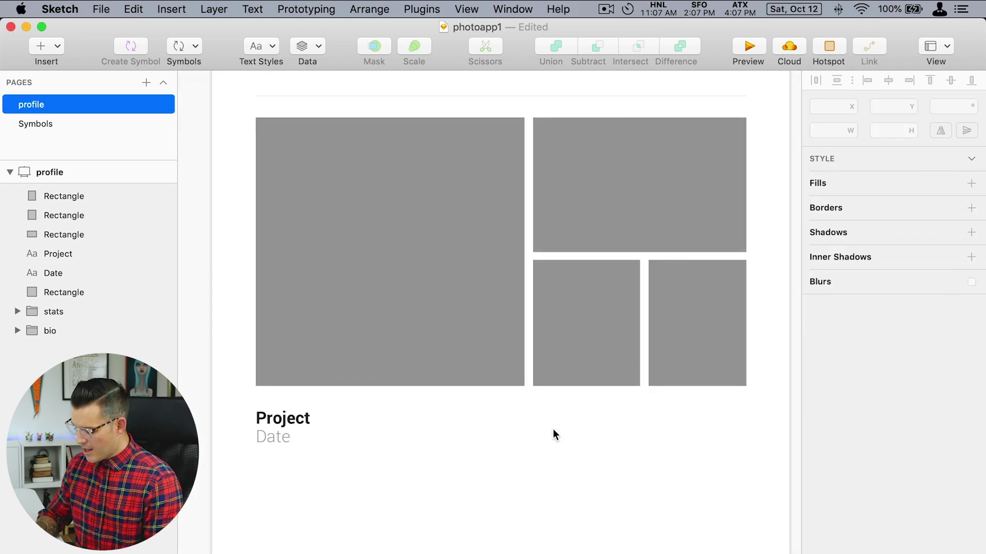
{"action": "key", "text": "super+minus"}
{"action": "left_click_drag", "start_coordinate": [247, 152], "coordinate": [722, 512]}
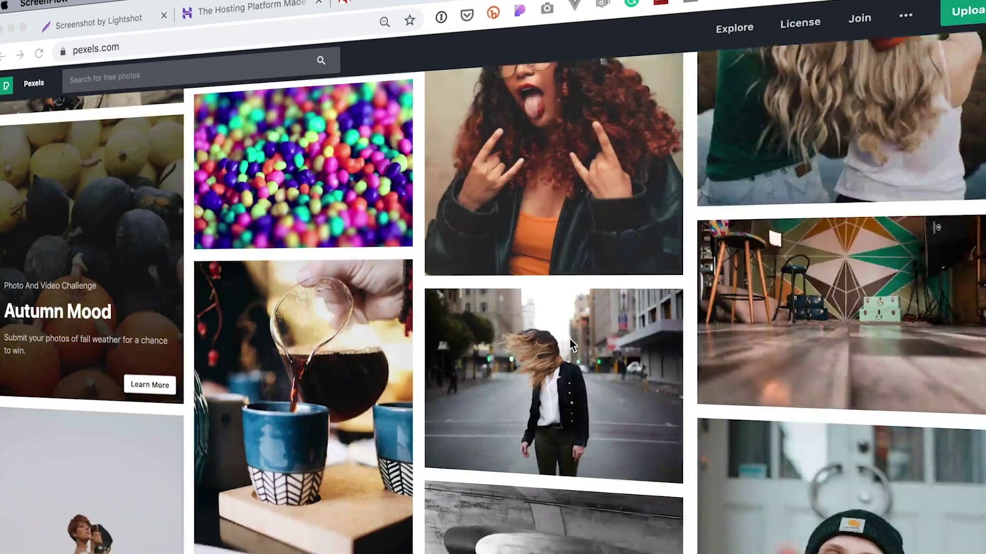
{"action": "scroll", "coordinate": [571, 343], "scroll_direction": "down", "scroll_amount": 10}
Search Pexels for 'mountains' and scroll through the mountain photo results.
{"action": "left_click", "coordinate": [163, 73]}
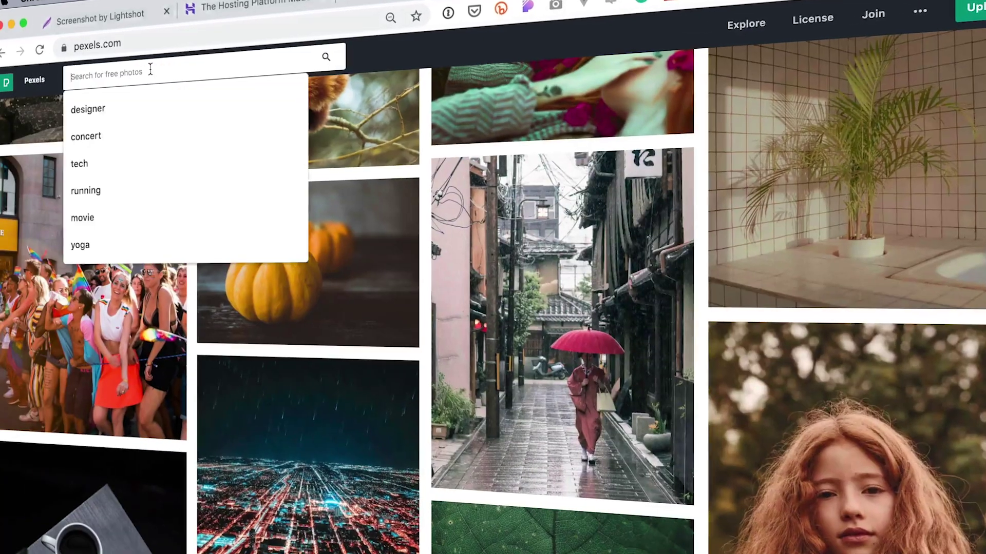
{"action": "type", "text": "mountains"}
{"action": "key", "text": "Return"}
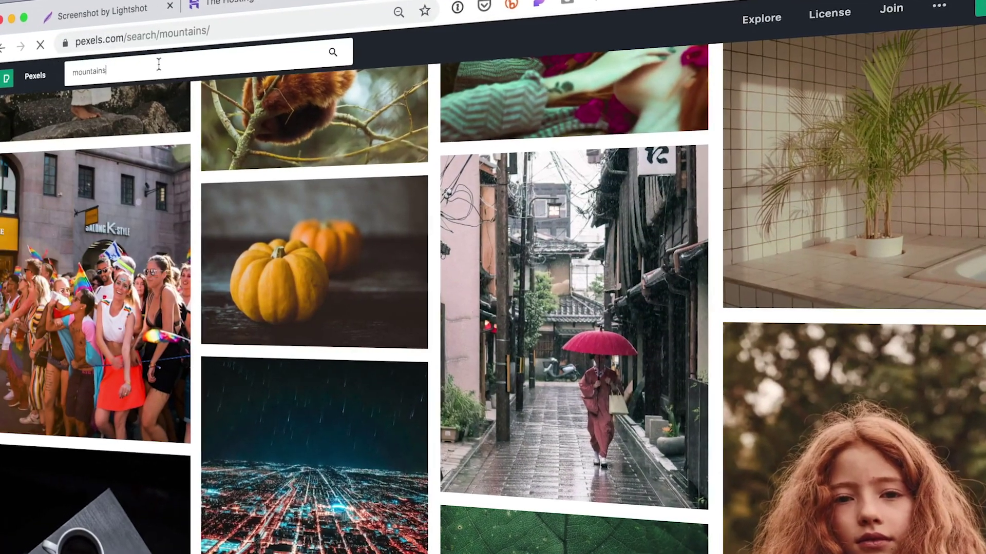
{"action": "scroll", "coordinate": [535, 230], "scroll_direction": "down", "scroll_amount": 10}
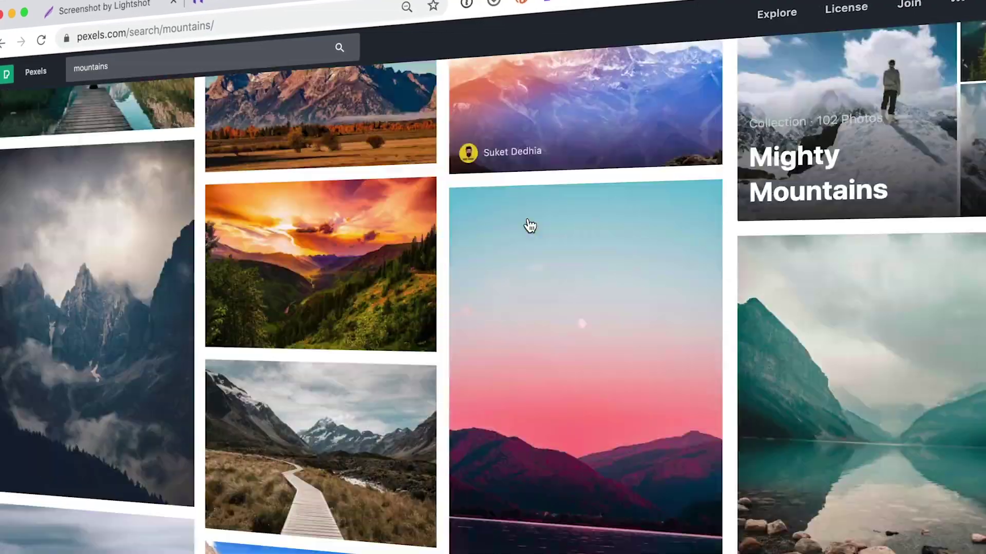
{"action": "scroll", "coordinate": [535, 229], "scroll_direction": "down", "scroll_amount": 10}
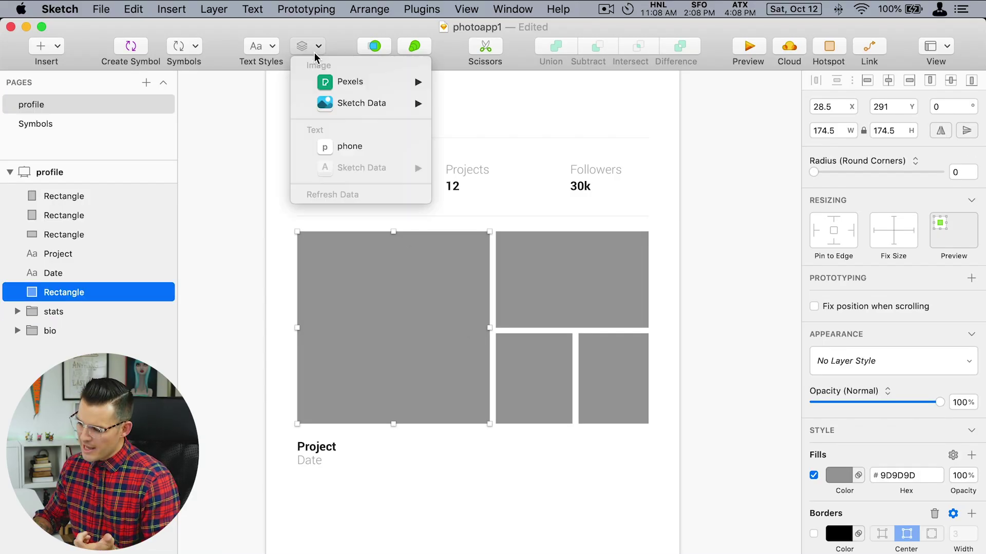
Fill the large grid square with a random Pexels photo and adjust it to 175×175.
{"action": "mouse_move", "coordinate": [368, 82]}
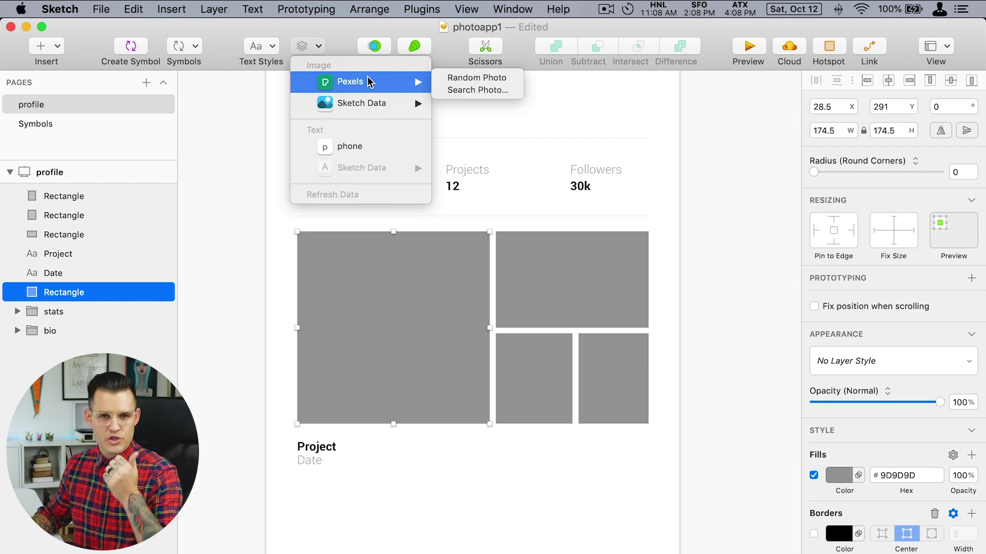
{"action": "left_click", "coordinate": [483, 78]}
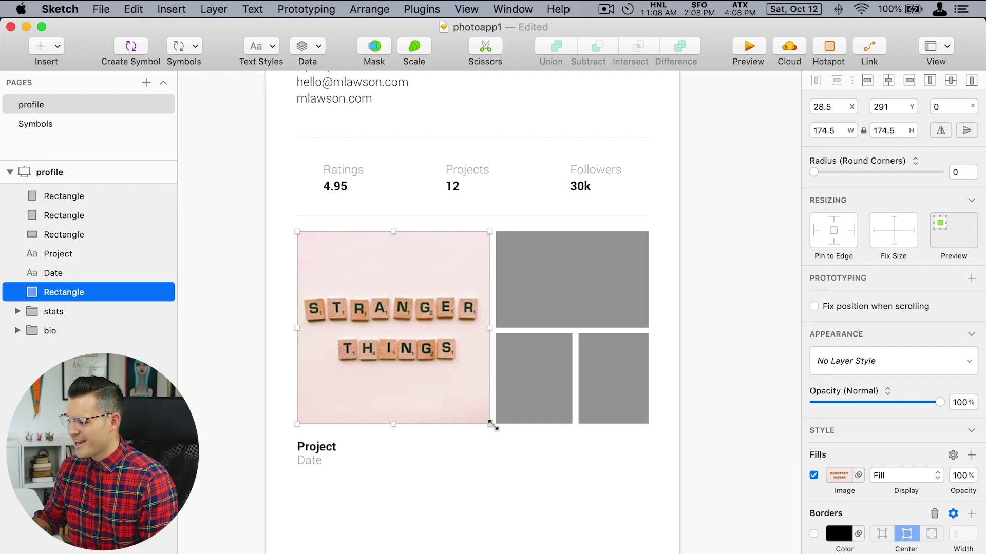
{"action": "mouse_move", "coordinate": [490, 425]}
{"action": "left_mouse_down"}
{"action": "mouse_move", "coordinate": [466, 407]}
{"action": "mouse_move", "coordinate": [407, 429]}
{"action": "mouse_move", "coordinate": [489, 380]}
{"action": "mouse_move", "coordinate": [675, 438]}
{"action": "mouse_move", "coordinate": [326, 537]}
{"action": "mouse_move", "coordinate": [427, 342]}
{"action": "mouse_move", "coordinate": [570, 366]}
{"action": "mouse_move", "coordinate": [532, 501]}
{"action": "mouse_move", "coordinate": [491, 386]}
{"action": "mouse_move", "coordinate": [409, 459]}
{"action": "mouse_move", "coordinate": [531, 469]}
{"action": "mouse_move", "coordinate": [488, 425]}
{"action": "left_mouse_up"}
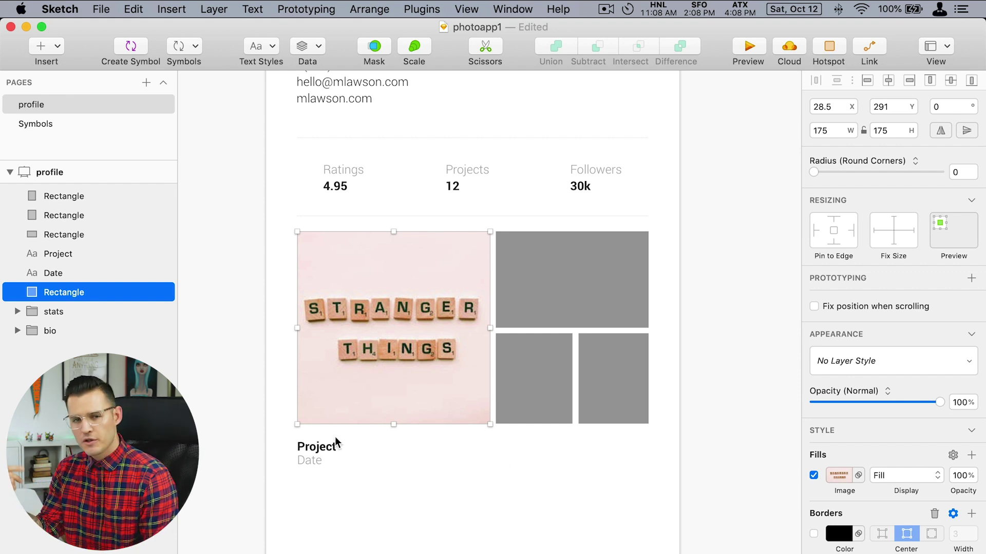
Select all four grid rectangles and fill them with Pexels photos from a 'Mountain' search.
{"action": "left_click", "coordinate": [541, 326], "text": "shift"}
{"action": "left_click", "coordinate": [549, 357], "text": "shift"}
{"action": "left_click", "coordinate": [625, 369], "text": "shift"}
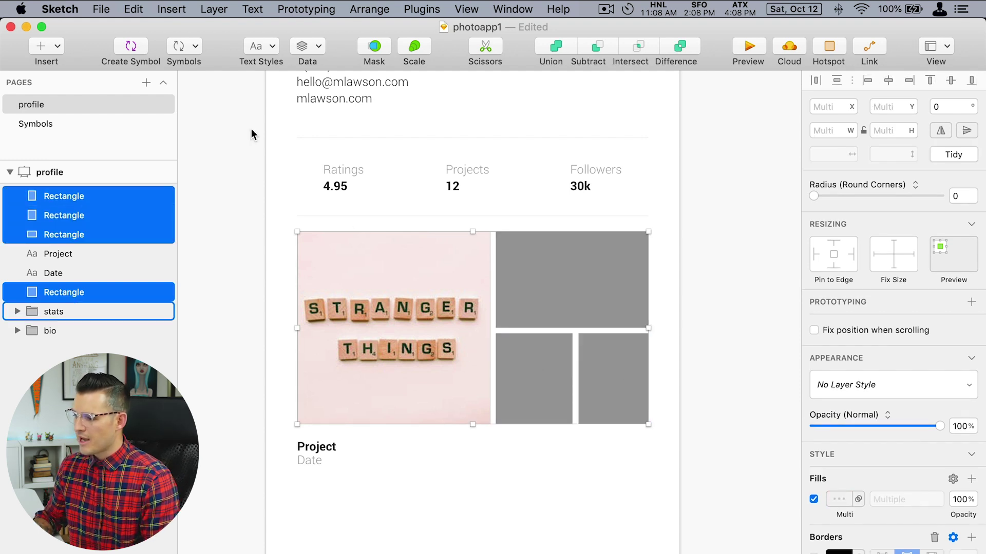
{"action": "left_click", "coordinate": [318, 46]}
{"action": "mouse_move", "coordinate": [345, 88]}
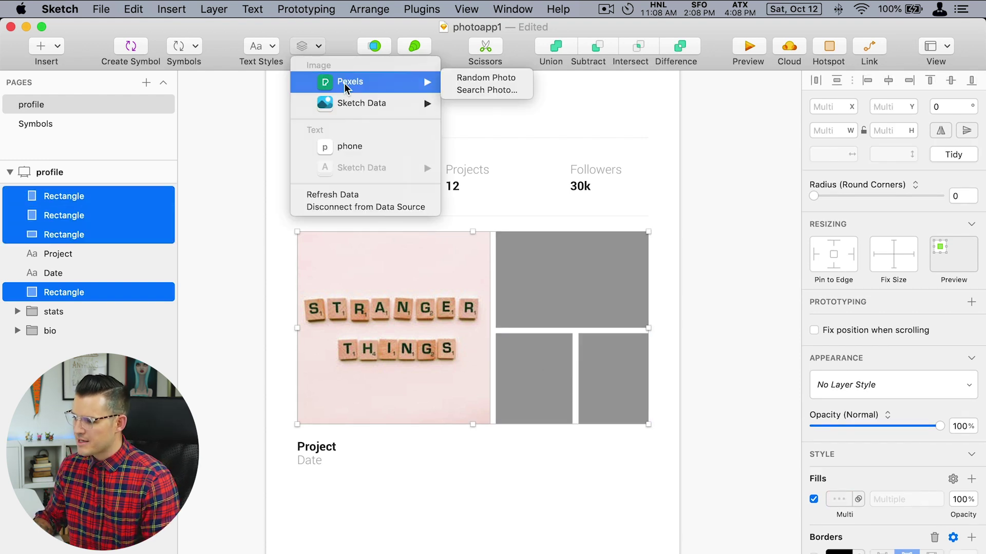
{"action": "left_click", "coordinate": [454, 88]}
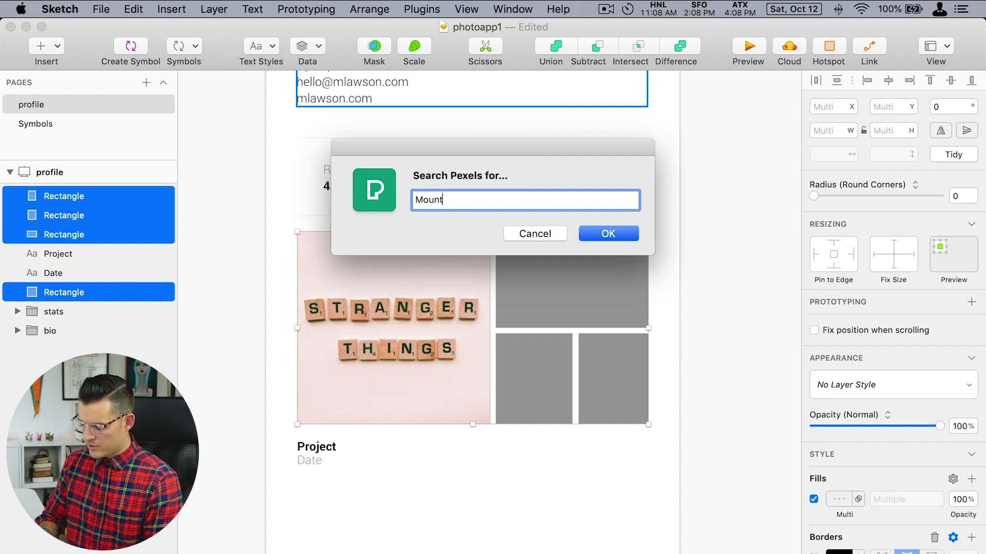
{"action": "type", "text": "ain"}
{"action": "key", "text": "Return"}
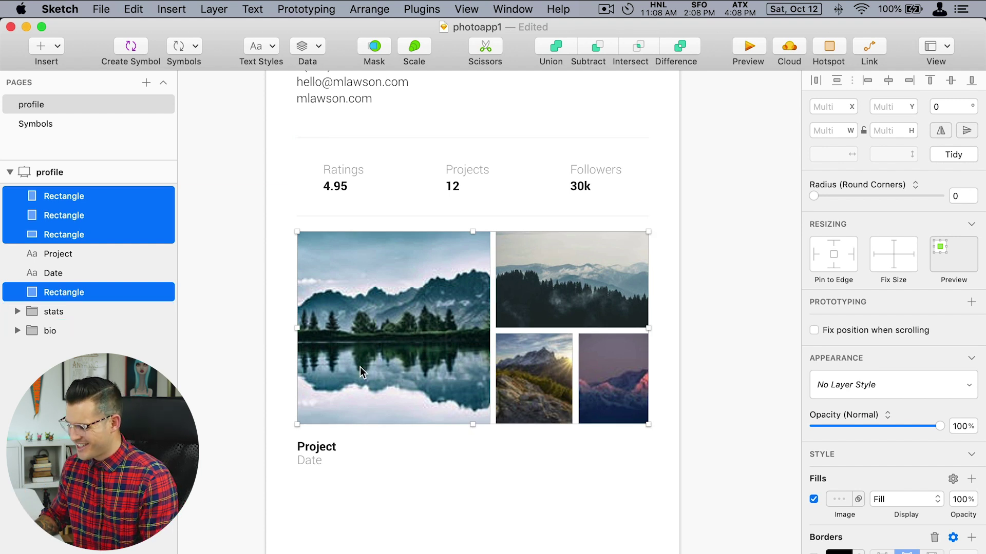
Change the caption title to 'Mountain Ranges' and the date to 'September 12, 2019'.
{"action": "left_click", "coordinate": [330, 450]}
{"action": "double_click", "coordinate": [319, 449]}
{"action": "type", "text": "Moun"}
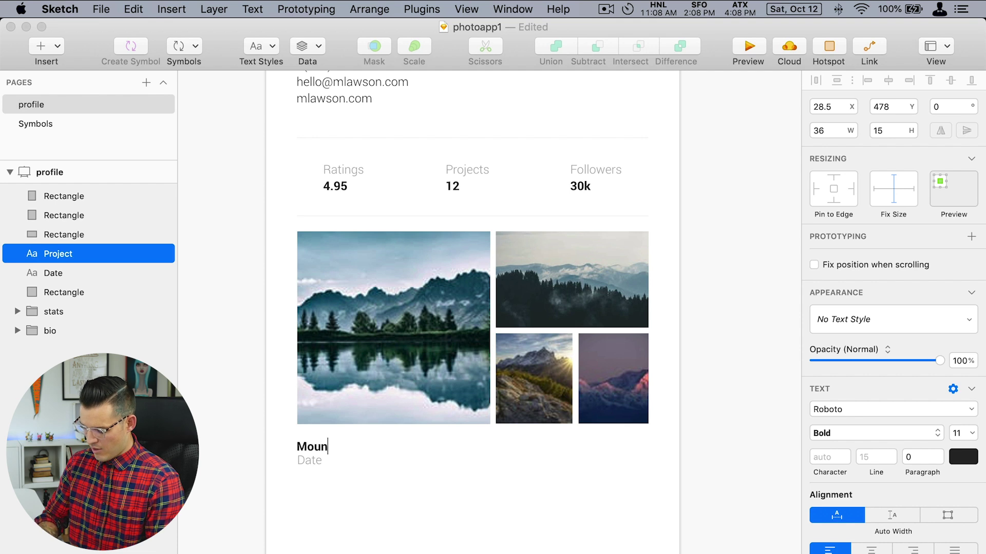
{"action": "type", "text": "tain Ranges"}
{"action": "key", "text": "Tab"}
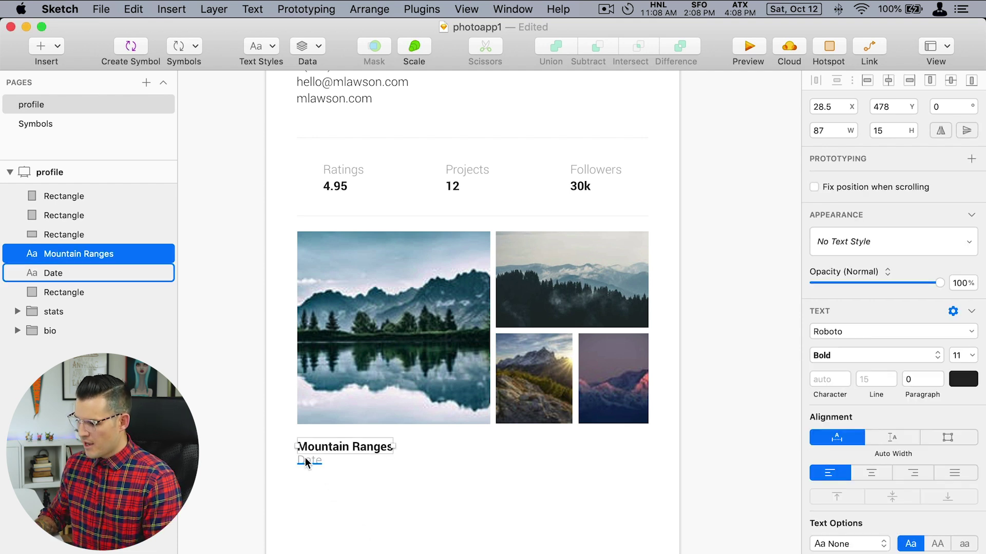
{"action": "type", "text": "September 12, 201"}
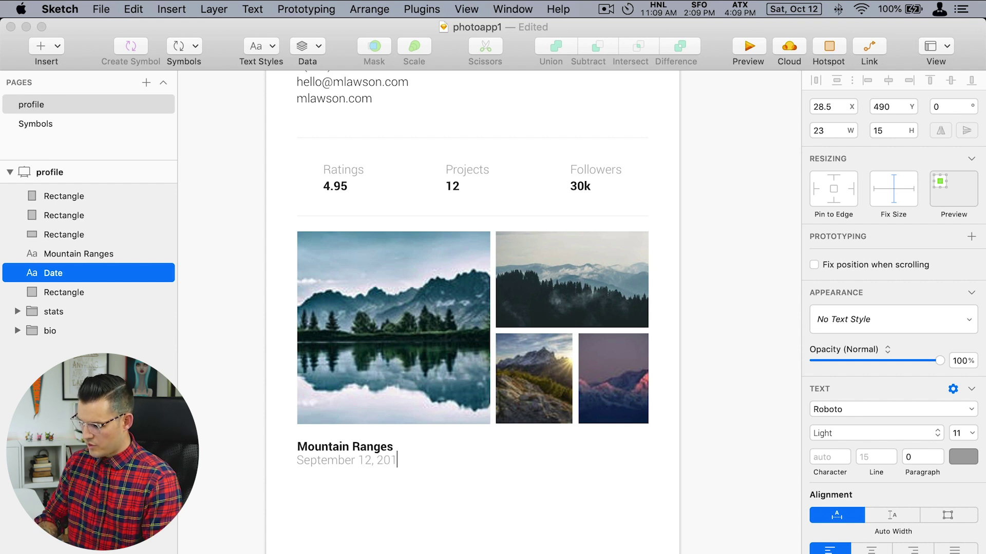
{"action": "type", "text": "9"}
{"action": "key", "text": "Escape"}
Enlarge the Mountain Ranges title to 16 pt and select both caption text layers.
{"action": "left_click", "coordinate": [368, 446]}
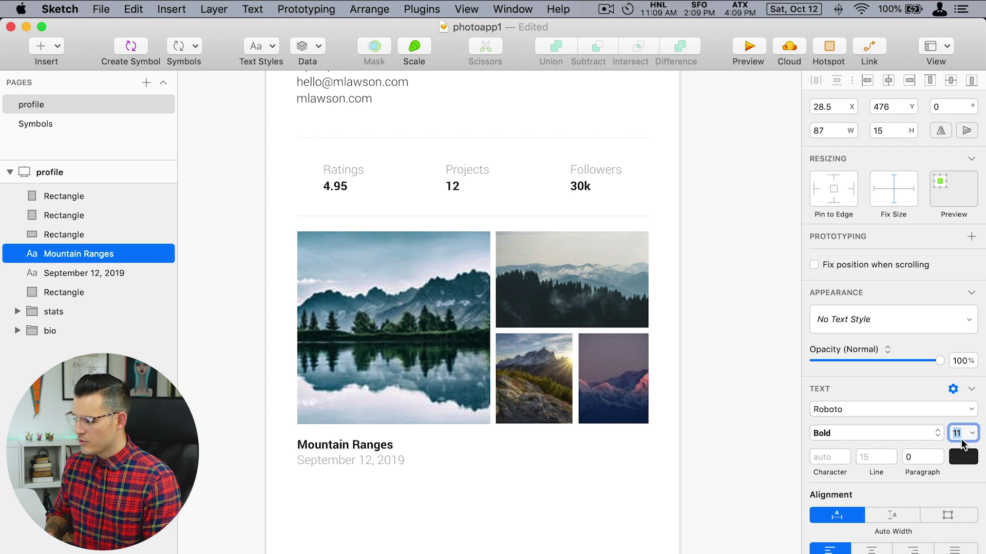
{"action": "key", "text": "Up"}
{"action": "key", "text": "Up"}
{"action": "key", "text": "Up"}
{"action": "key", "text": "Up"}
{"action": "key", "text": "Up"}
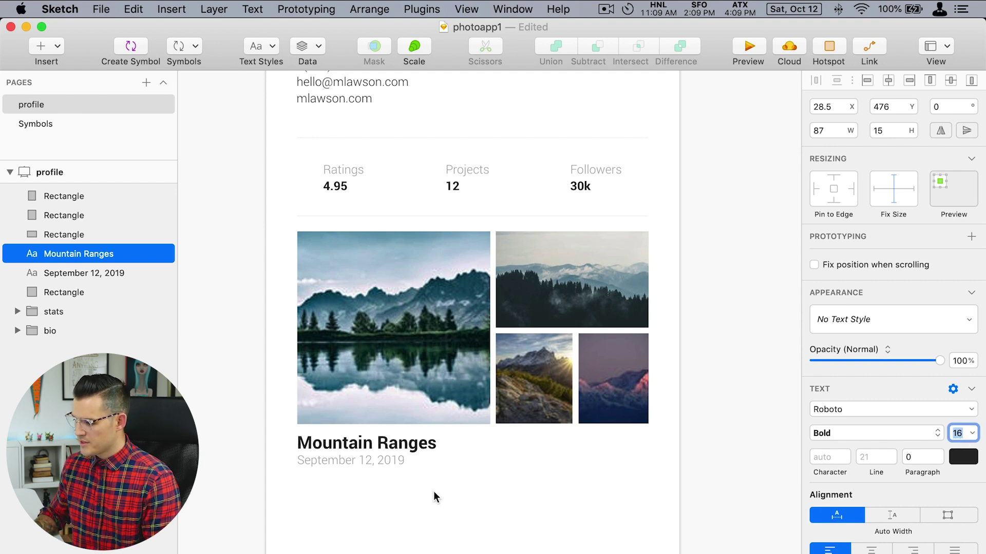
{"action": "left_click", "coordinate": [434, 491]}
{"action": "left_click", "coordinate": [393, 466]}
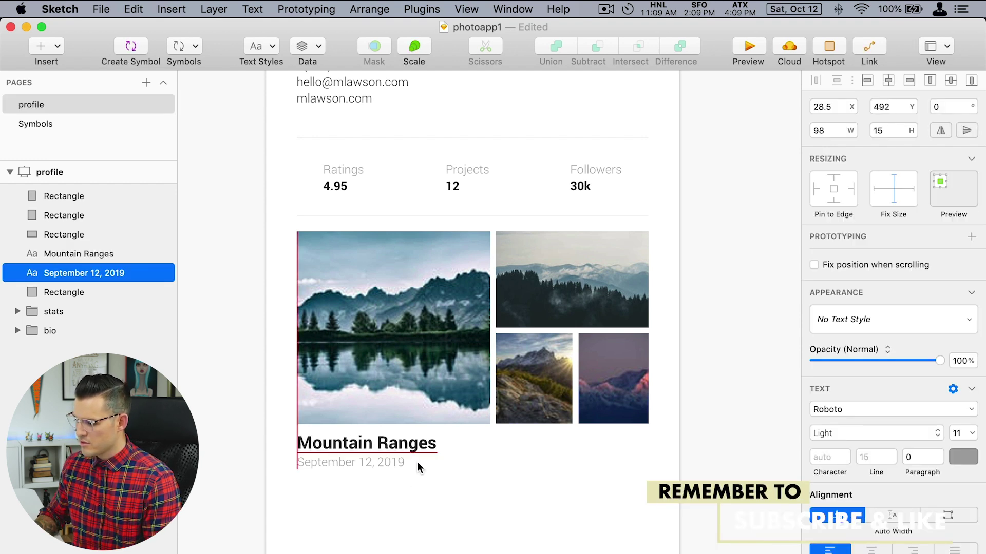
{"action": "left_click", "coordinate": [418, 441], "text": "shift"}
{"action": "left_click", "coordinate": [473, 500]}
{"action": "scroll", "coordinate": [472, 500], "scroll_direction": "right", "scroll_amount": 2}
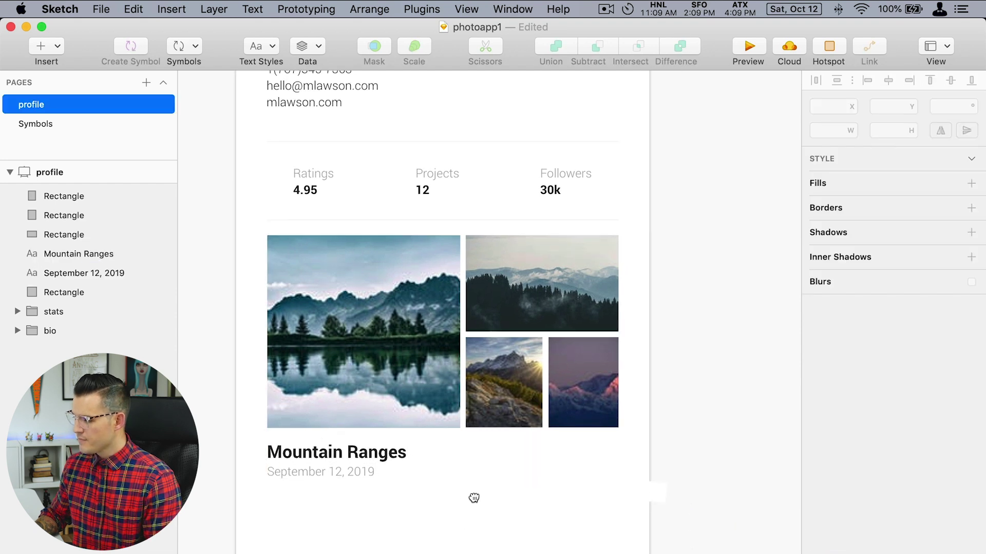
{"action": "scroll", "coordinate": [474, 498], "scroll_direction": "down", "scroll_amount": 2}
{"action": "left_click_drag", "start_coordinate": [330, 494], "coordinate": [390, 433]}
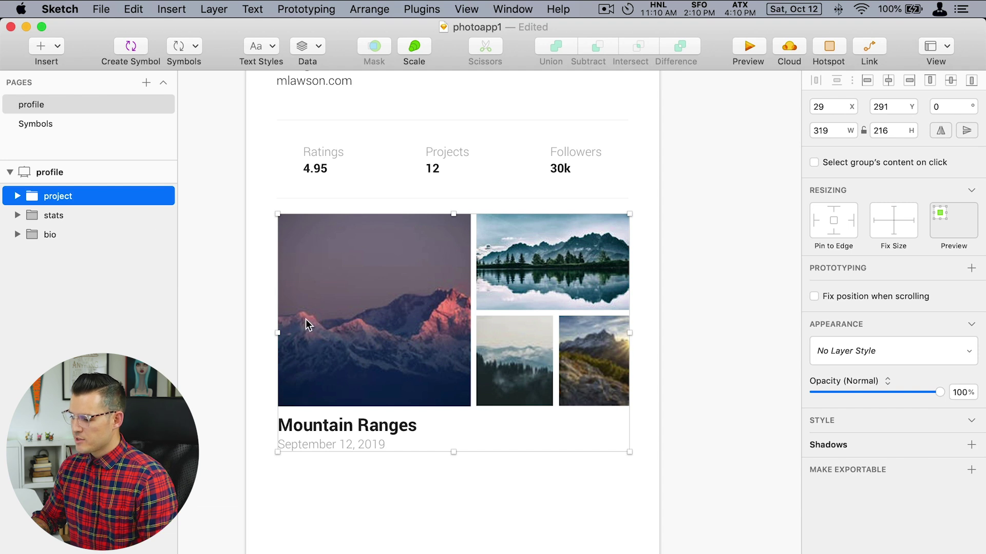
Stack two duplicates of the project card below the original.
{"action": "scroll", "coordinate": [409, 457], "scroll_direction": "down", "scroll_amount": 2}
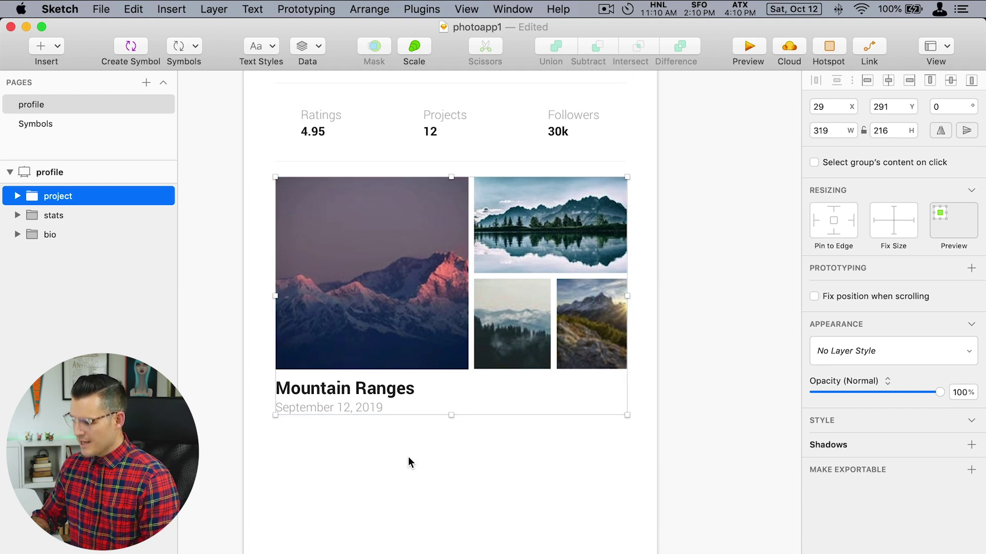
{"action": "key", "text": "super+minus"}
{"action": "key", "text": "super+minus"}
{"action": "left_click_drag", "start_coordinate": [393, 213], "coordinate": [404, 383]}
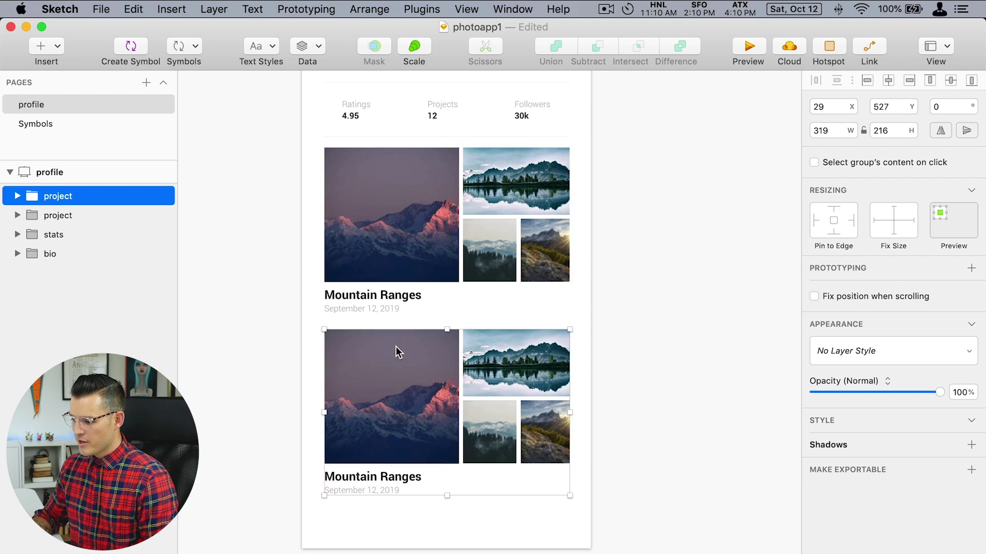
{"action": "left_click_drag", "start_coordinate": [396, 347], "coordinate": [410, 534]}
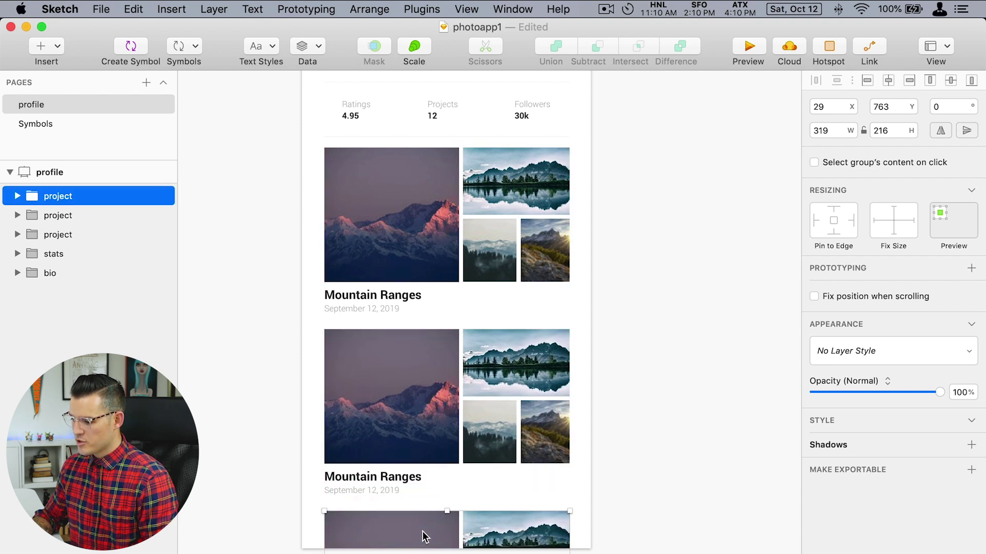
Fill the copied cards' photos with random Pexels images.
{"action": "double_click", "coordinate": [427, 454]}
{"action": "left_click", "coordinate": [516, 365], "text": "shift"}
{"action": "left_click", "coordinate": [494, 442], "text": "shift"}
{"action": "left_click", "coordinate": [541, 431], "text": "shift"}
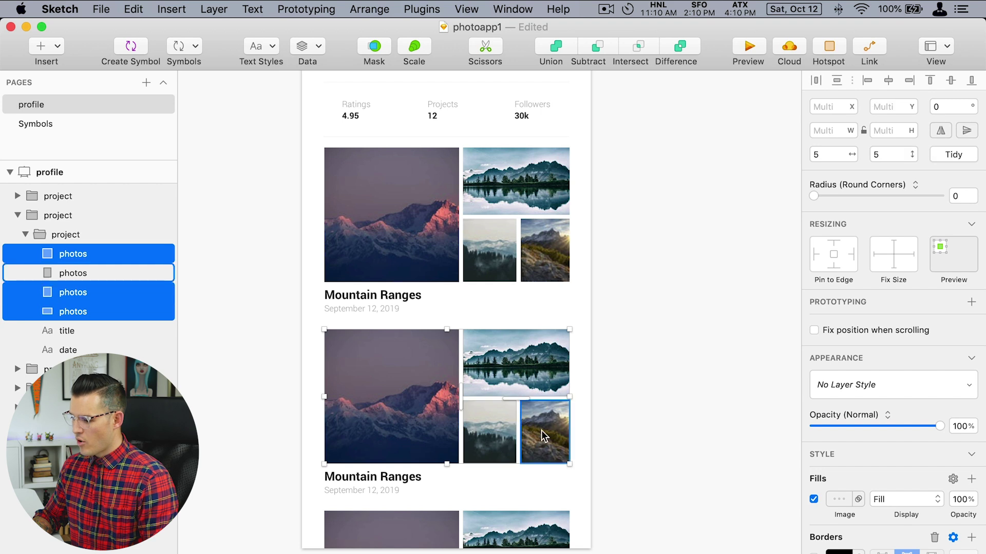
{"action": "left_click", "coordinate": [422, 521], "text": "shift"}
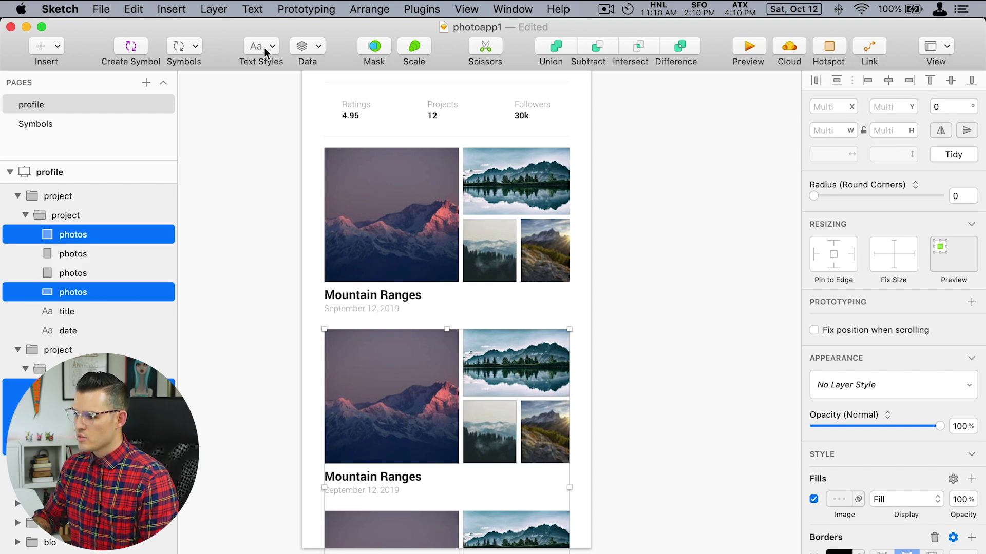
{"action": "left_click", "coordinate": [307, 47]}
{"action": "mouse_move", "coordinate": [349, 81]}
{"action": "left_click", "coordinate": [495, 78]}
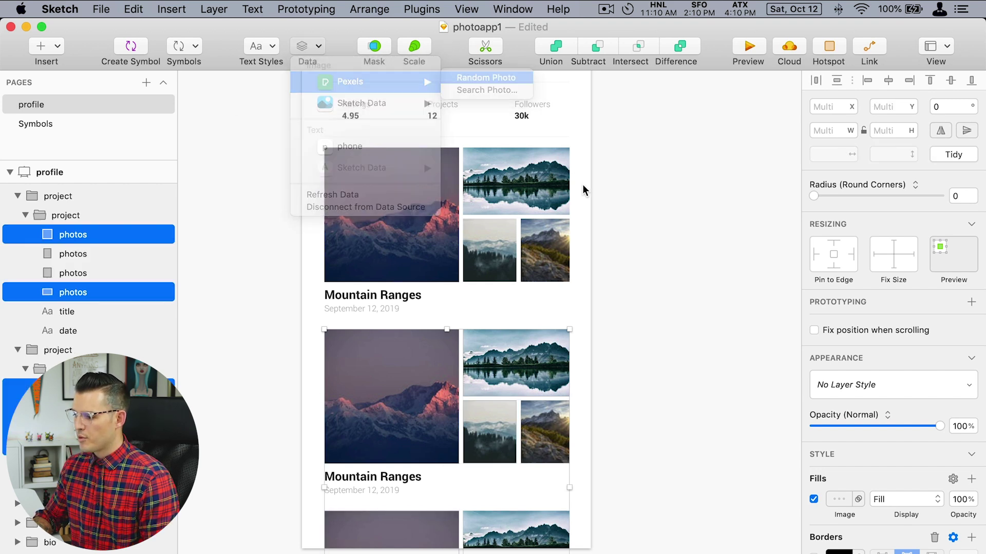
{"action": "left_click", "coordinate": [653, 388]}
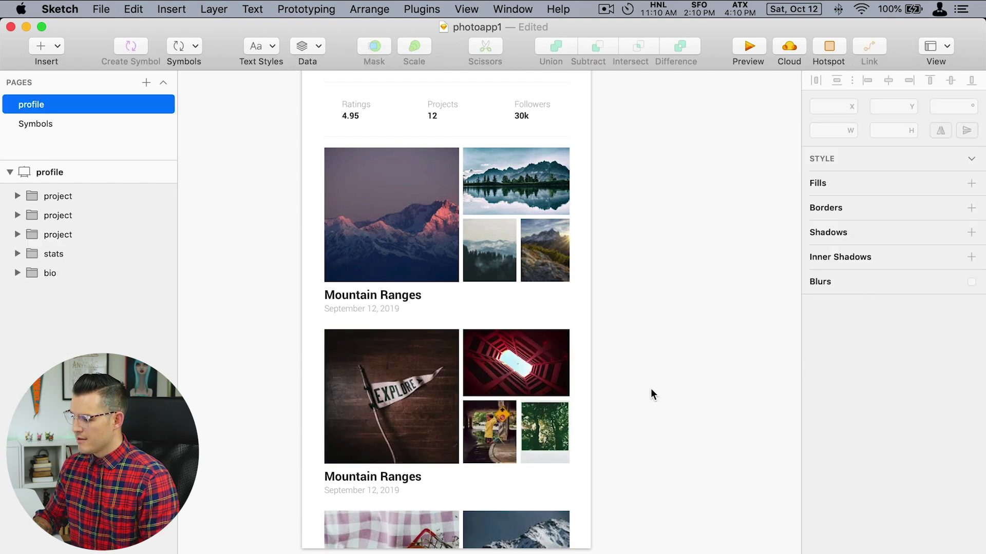
Change the second card's title from Mountain Ranges to 'Adventure'.
{"action": "left_click", "coordinate": [390, 481]}
{"action": "double_click", "coordinate": [390, 479]}
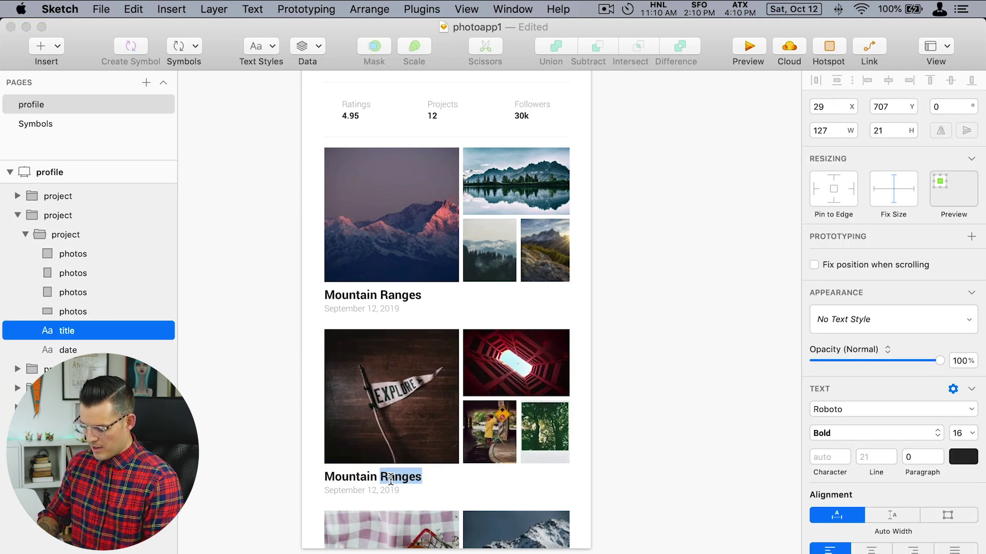
{"action": "key", "text": "super+a"}
{"action": "type", "text": "AS"}
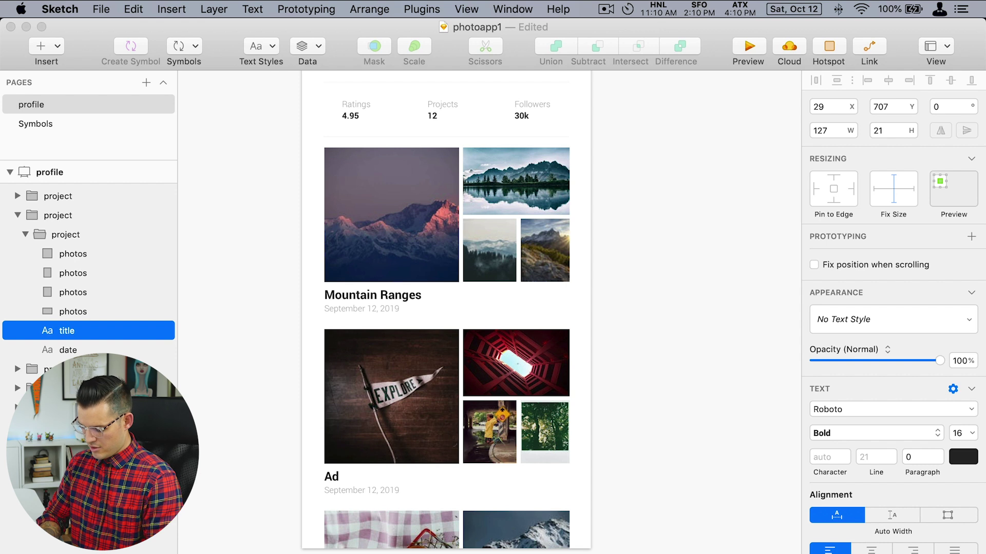
Rewrite the Adventure card's date, replacing the September month text.
{"action": "left_click", "coordinate": [336, 492]}
{"action": "double_click", "coordinate": [336, 491]}
{"action": "type", "text": "Octo"}
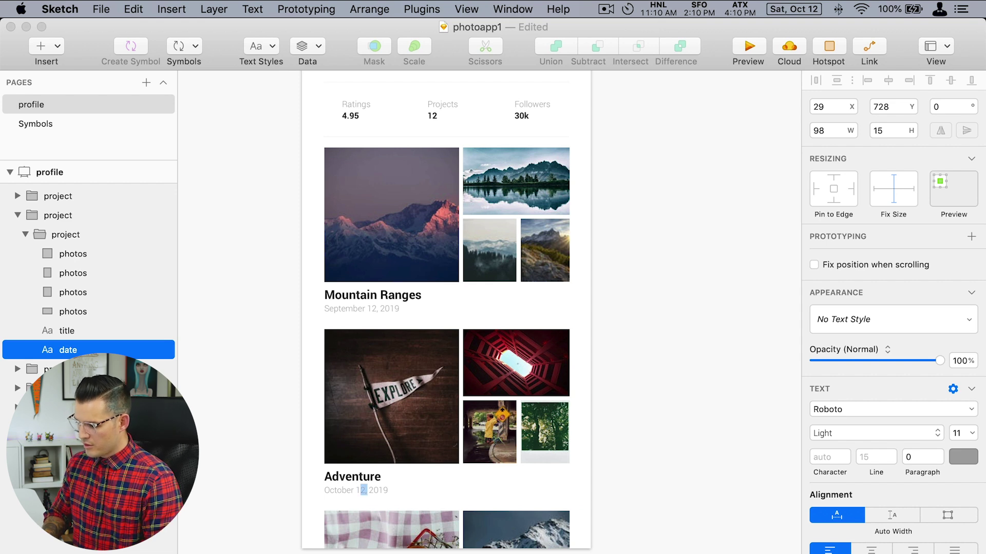
{"action": "type", "text": "5"}
{"action": "key", "text": "Escape"}
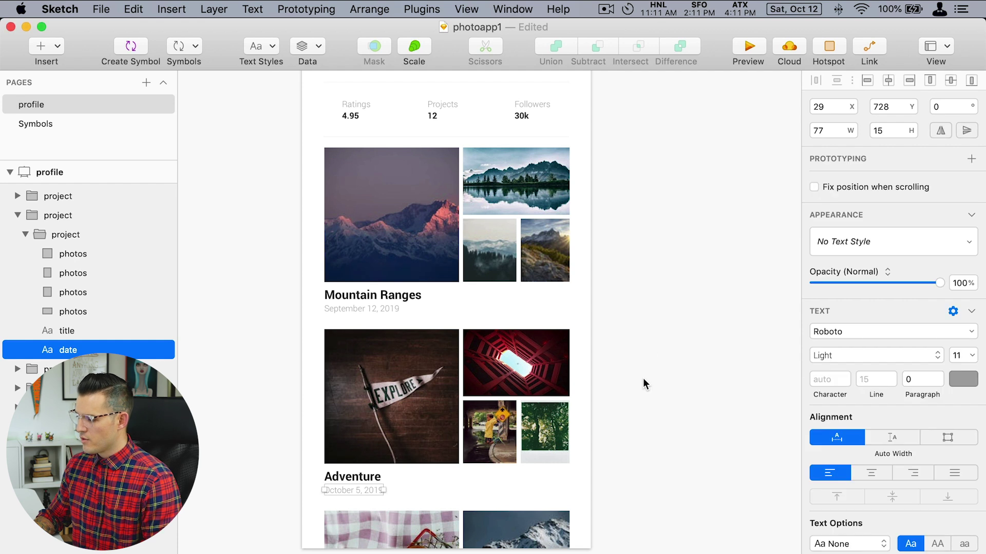
{"action": "scroll", "coordinate": [661, 387], "scroll_direction": "up", "scroll_amount": 4}
Zoom and scroll around the profile screen to inspect its layout.
{"action": "key", "text": "super+minus"}
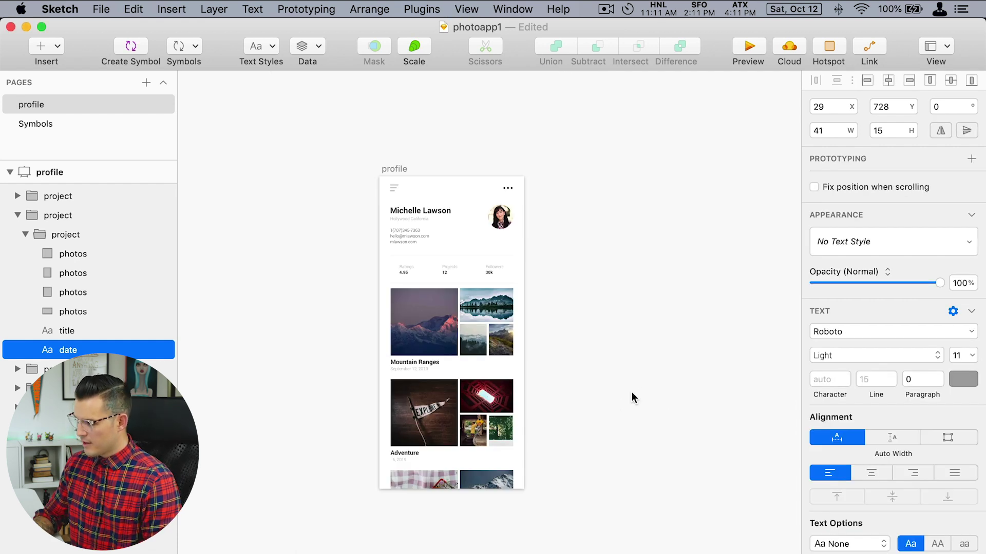
{"action": "left_click_drag", "start_coordinate": [337, 143], "coordinate": [494, 412]}
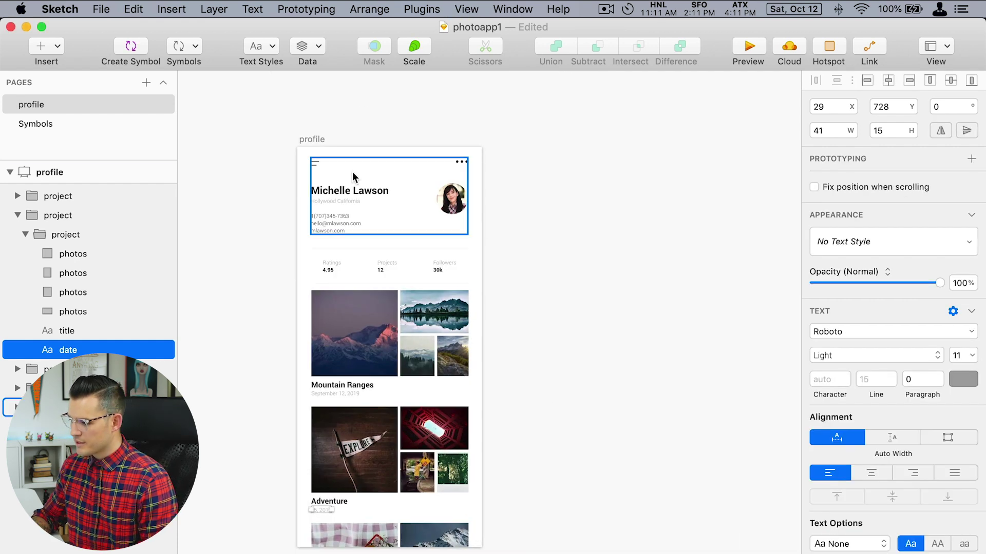
{"action": "left_click_drag", "start_coordinate": [271, 136], "coordinate": [520, 393]}
{"action": "scroll", "coordinate": [654, 250], "scroll_direction": "up", "scroll_amount": 3}
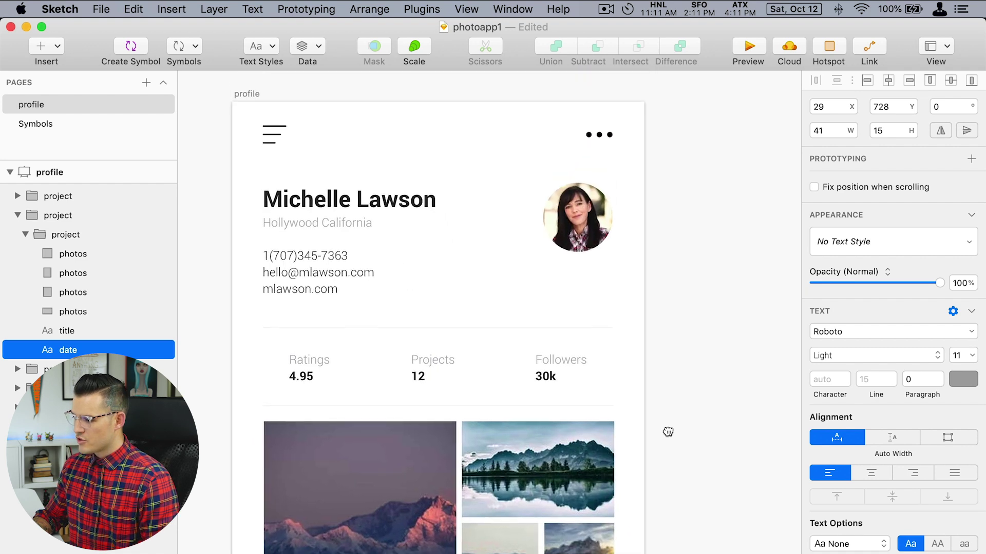
{"action": "scroll", "coordinate": [656, 293], "scroll_direction": "down", "scroll_amount": 6}
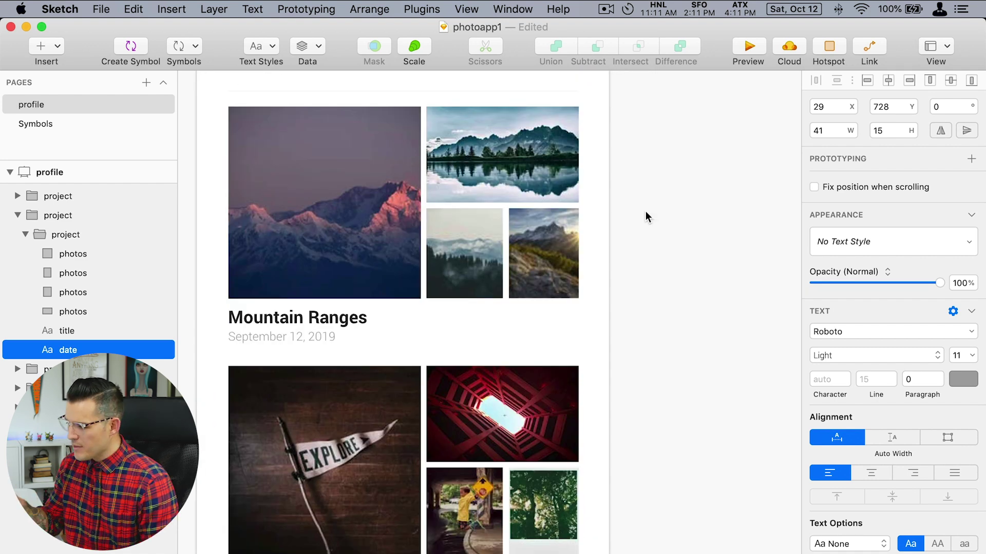
{"action": "scroll", "coordinate": [645, 288], "scroll_direction": "down", "scroll_amount": 3}
{"action": "scroll", "coordinate": [661, 369], "scroll_direction": "up", "scroll_amount": 3}
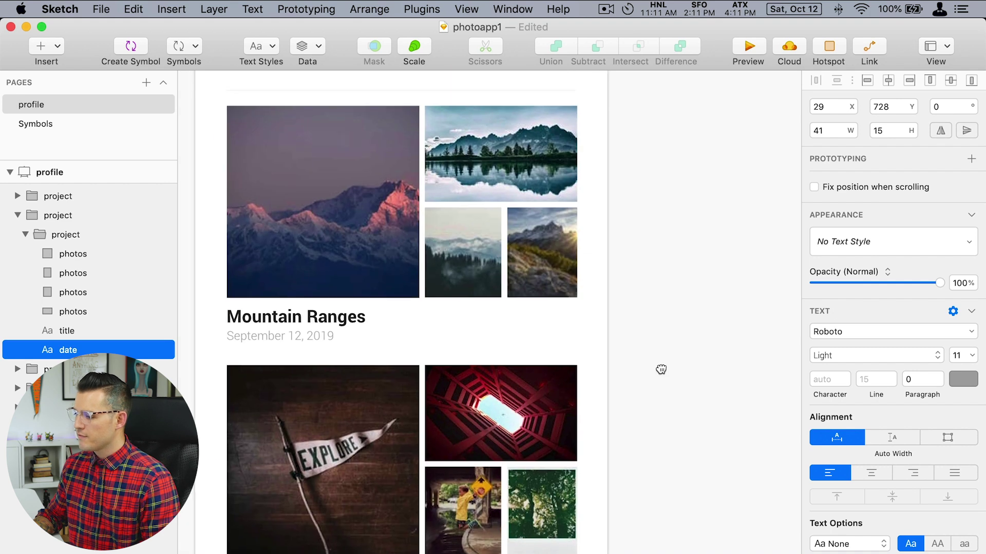
{"action": "scroll", "coordinate": [661, 370], "scroll_direction": "down", "scroll_amount": 3}
{"action": "scroll", "coordinate": [665, 324], "scroll_direction": "up", "scroll_amount": 3}
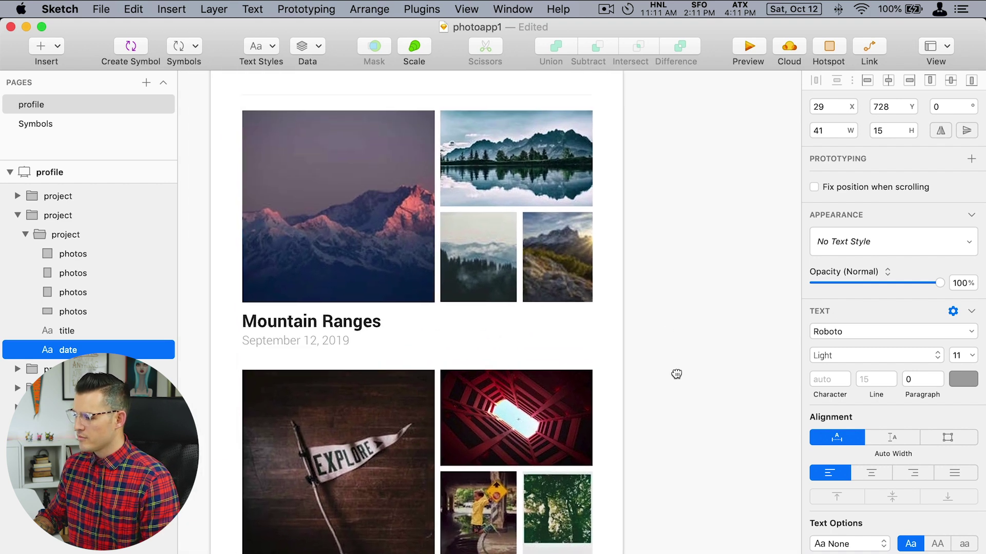
{"action": "scroll", "coordinate": [675, 374], "scroll_direction": "down", "scroll_amount": 3}
{"action": "scroll", "coordinate": [656, 226], "scroll_direction": "down", "scroll_amount": 4}
{"action": "scroll", "coordinate": [659, 256], "scroll_direction": "up", "scroll_amount": 3}
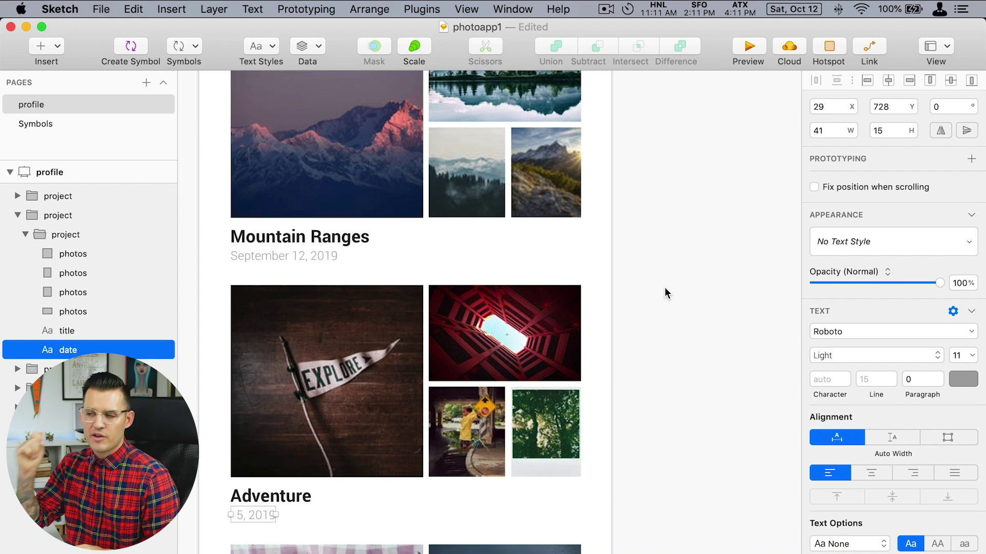
Duplicate the profile artboard to the right of the original.
{"action": "left_click", "coordinate": [665, 293]}
{"action": "scroll", "coordinate": [664, 288], "scroll_direction": "down", "scroll_amount": 2}
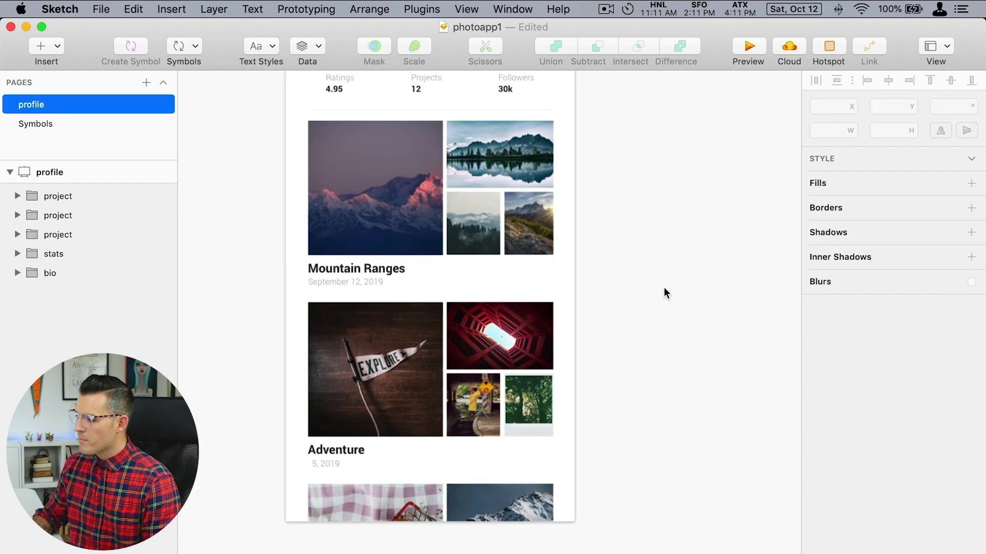
{"action": "left_click_drag", "start_coordinate": [583, 286], "coordinate": [512, 432]}
{"action": "scroll", "coordinate": [511, 433], "scroll_direction": "up", "scroll_amount": 3}
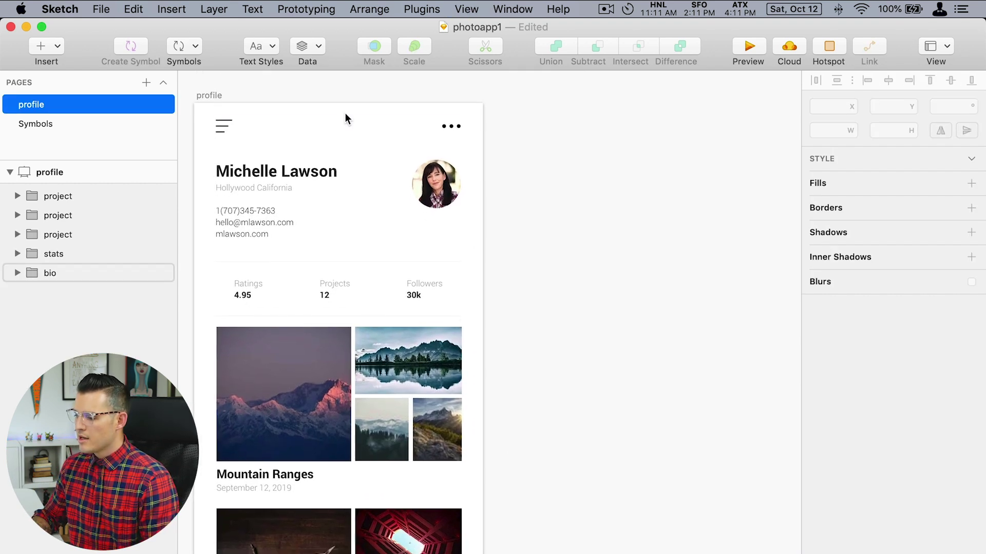
{"action": "left_click_drag", "start_coordinate": [210, 95], "coordinate": [522, 116]}
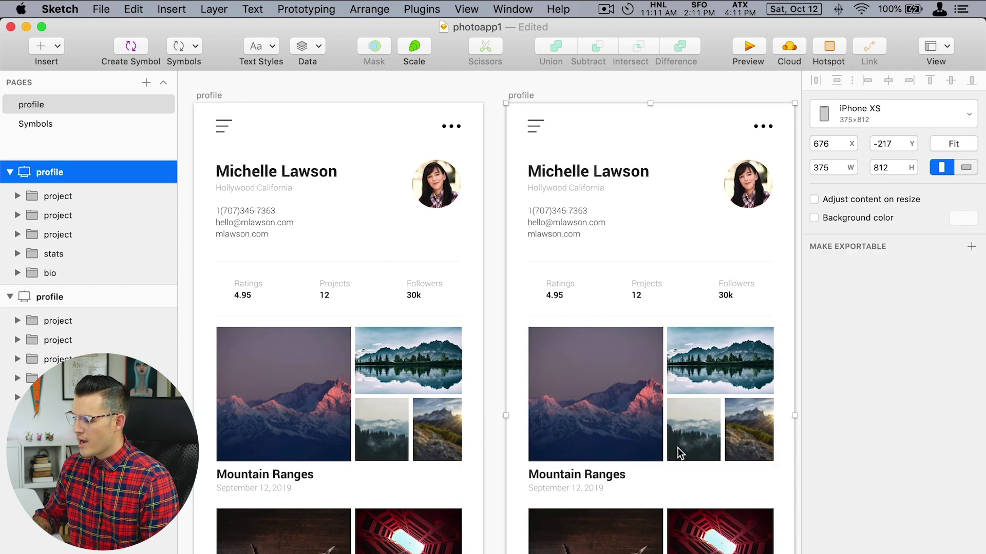
Paste the mountain photo into the copied screen and size it 375×550 at the top.
{"action": "scroll", "coordinate": [695, 431], "scroll_direction": "down", "scroll_amount": 5}
{"action": "scroll", "coordinate": [694, 431], "scroll_direction": "right", "scroll_amount": 2}
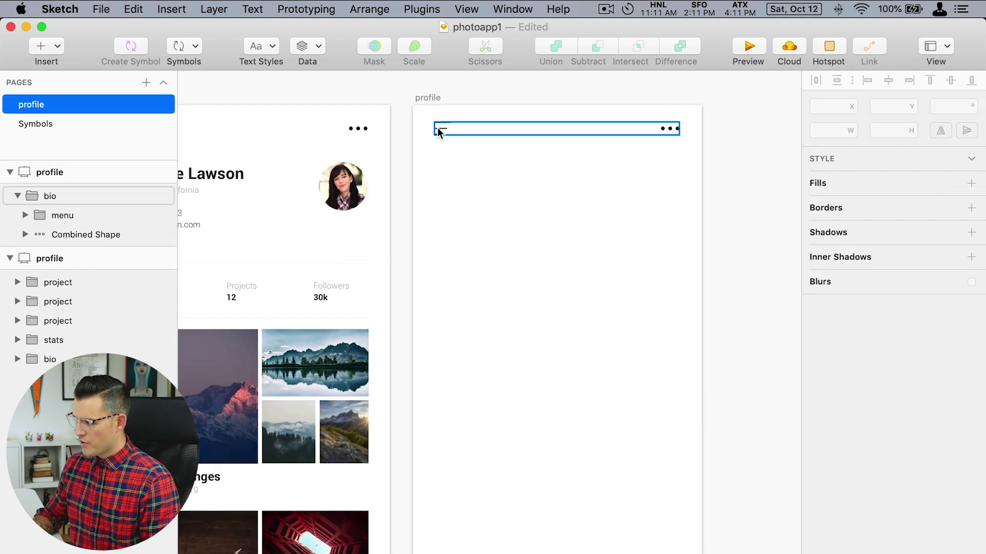
{"action": "left_click", "coordinate": [438, 128]}
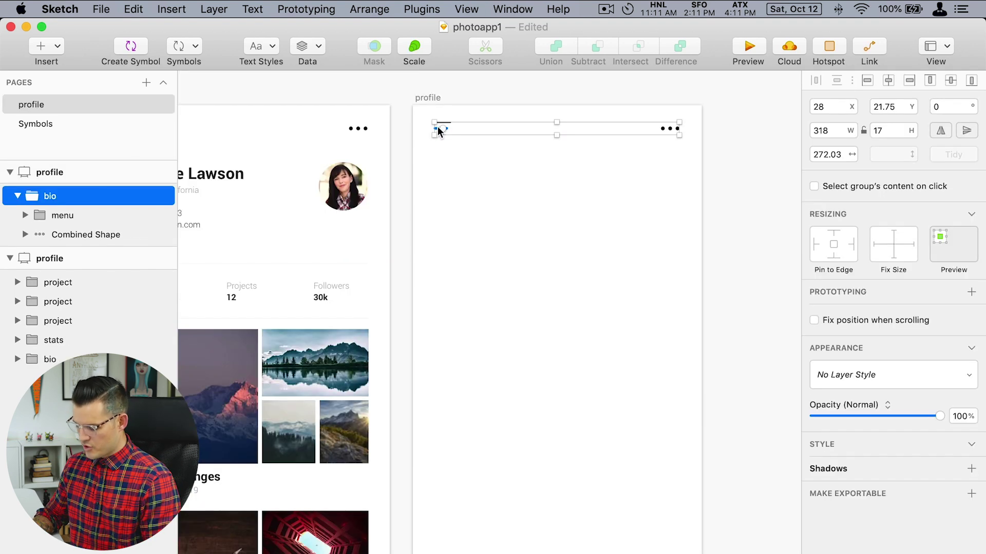
{"action": "key", "text": "super+v"}
{"action": "left_click", "coordinate": [506, 319]}
{"action": "left_click_drag", "start_coordinate": [504, 393], "coordinate": [476, 177]}
{"action": "left_click_drag", "start_coordinate": [548, 240], "coordinate": [659, 515]}
Zoom to fit both screens and move the photo layer behind the header icons.
{"action": "left_click", "coordinate": [704, 446]}
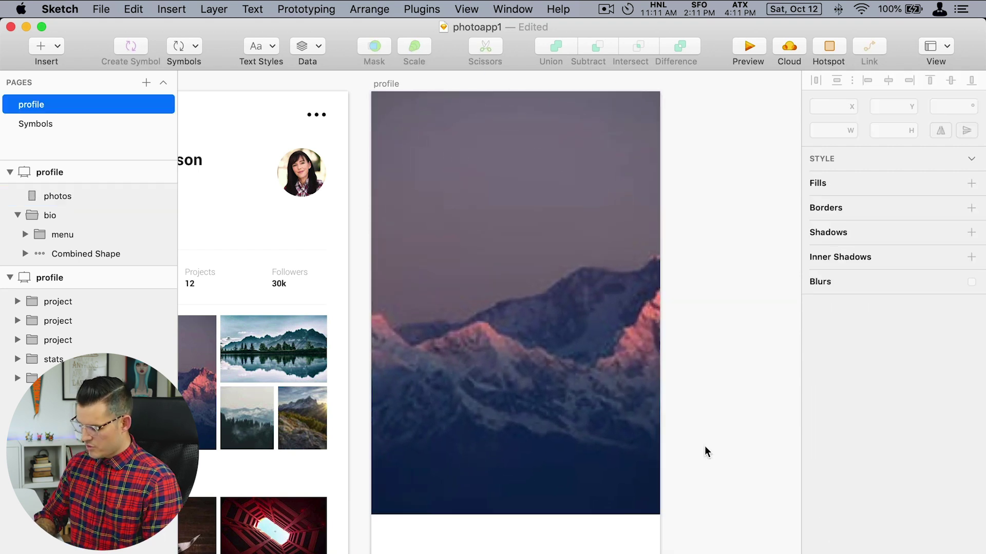
{"action": "key", "text": "super+1"}
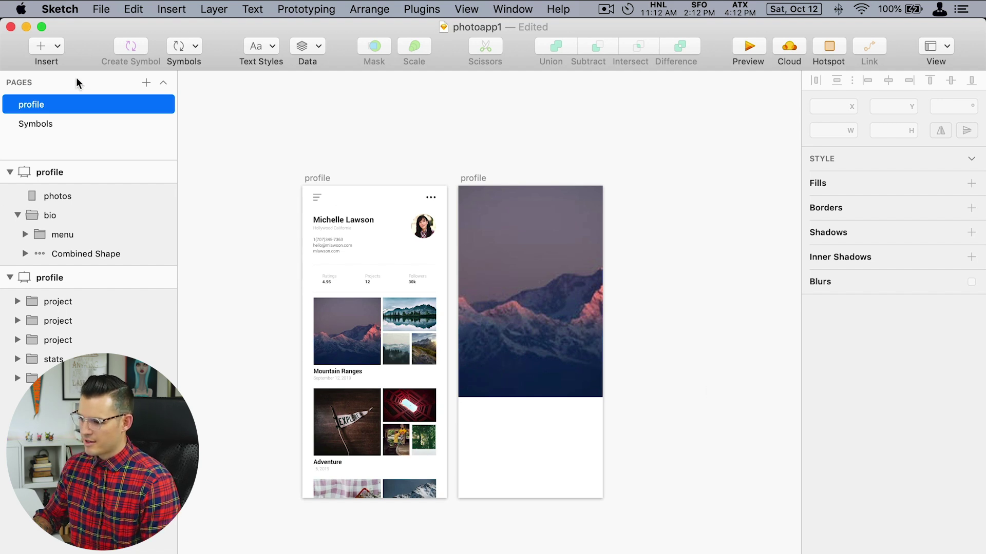
{"action": "left_click", "coordinate": [575, 285]}
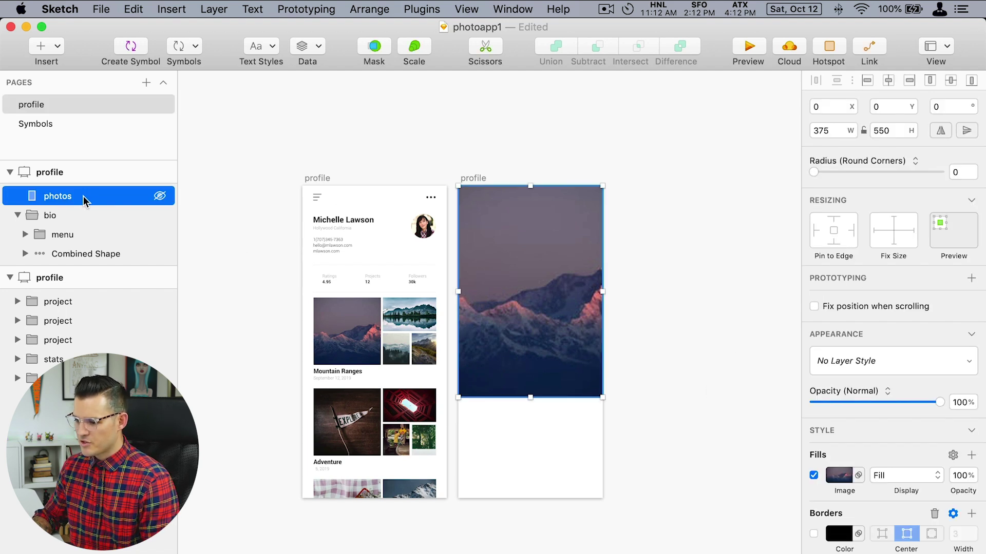
{"action": "left_click_drag", "start_coordinate": [83, 196], "coordinate": [80, 267]}
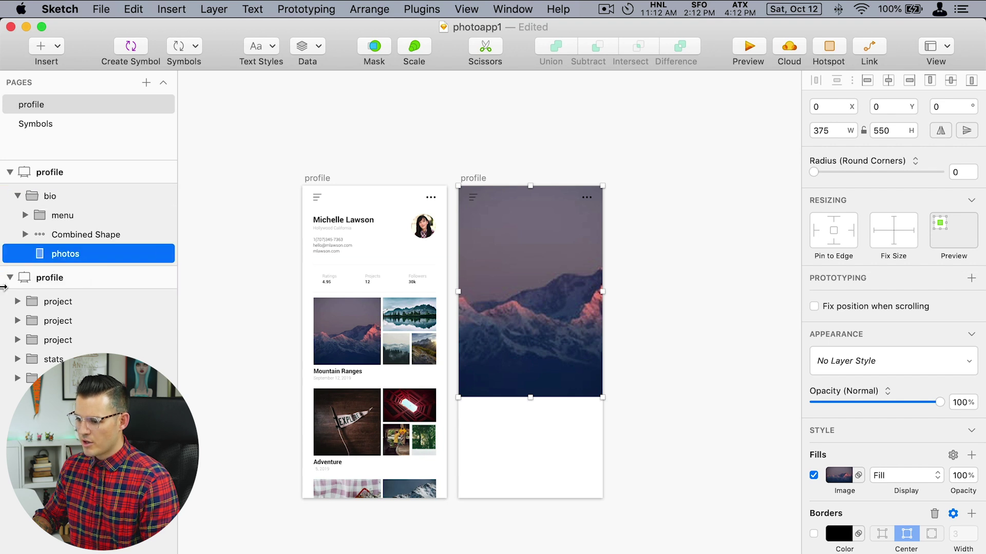
Make the three-dot icon fill white (#FFFFFF).
{"action": "left_click", "coordinate": [68, 230]}
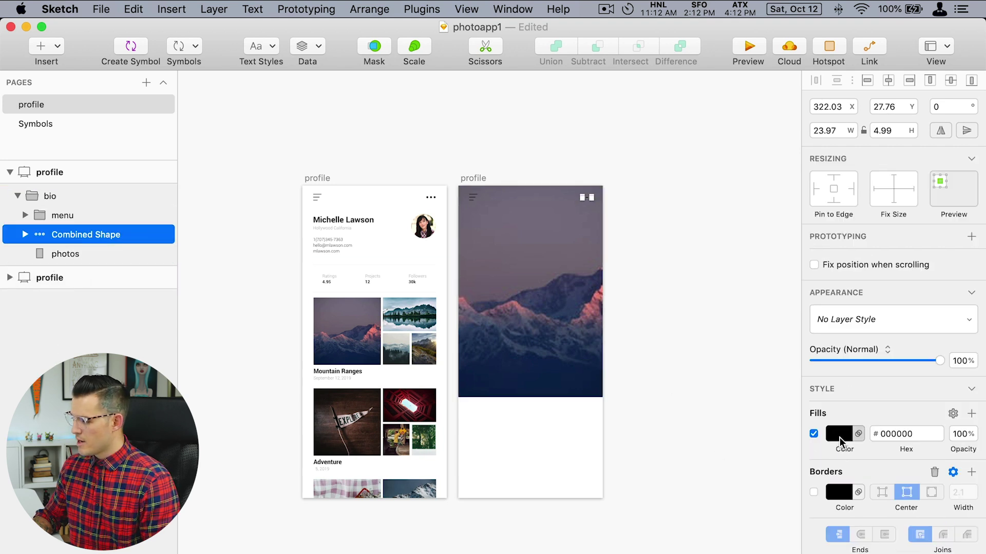
{"action": "left_click", "coordinate": [839, 437]}
{"action": "left_click_drag", "start_coordinate": [840, 495], "coordinate": [682, 270]}
{"action": "left_click", "coordinate": [153, 246]}
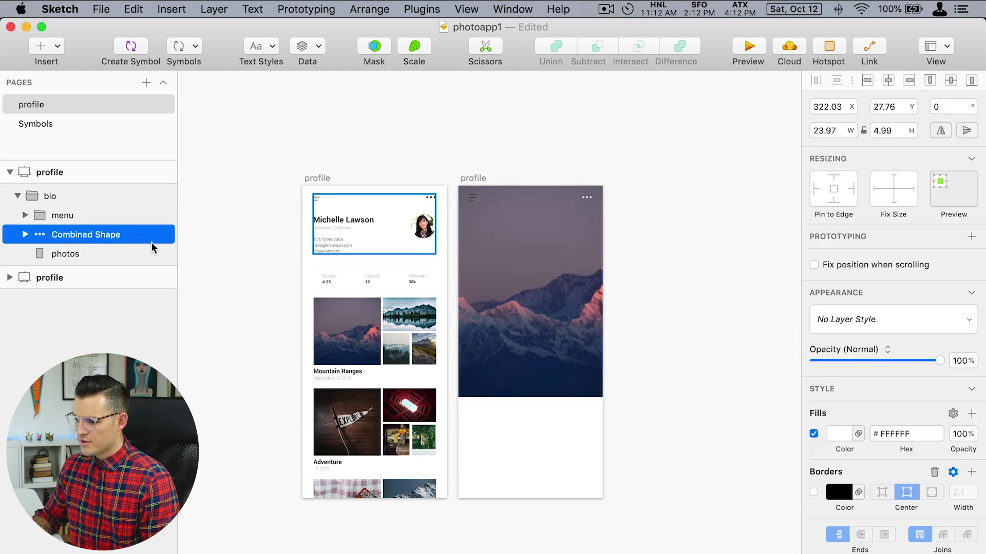
Make the three menu-icon lines white (#FFFFFF).
{"action": "left_click", "coordinate": [51, 219]}
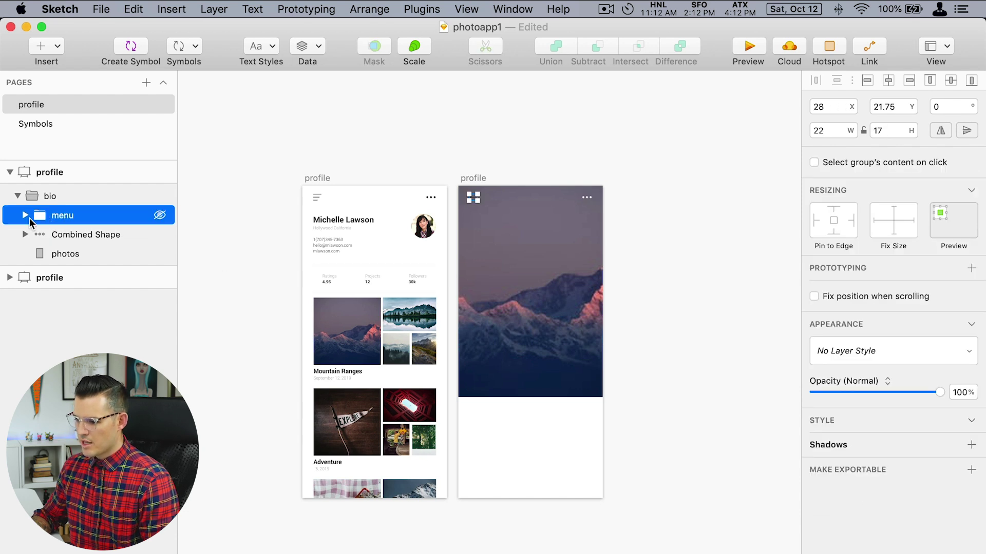
{"action": "left_click", "coordinate": [26, 216]}
{"action": "left_click", "coordinate": [32, 235]}
{"action": "left_click", "coordinate": [74, 254]}
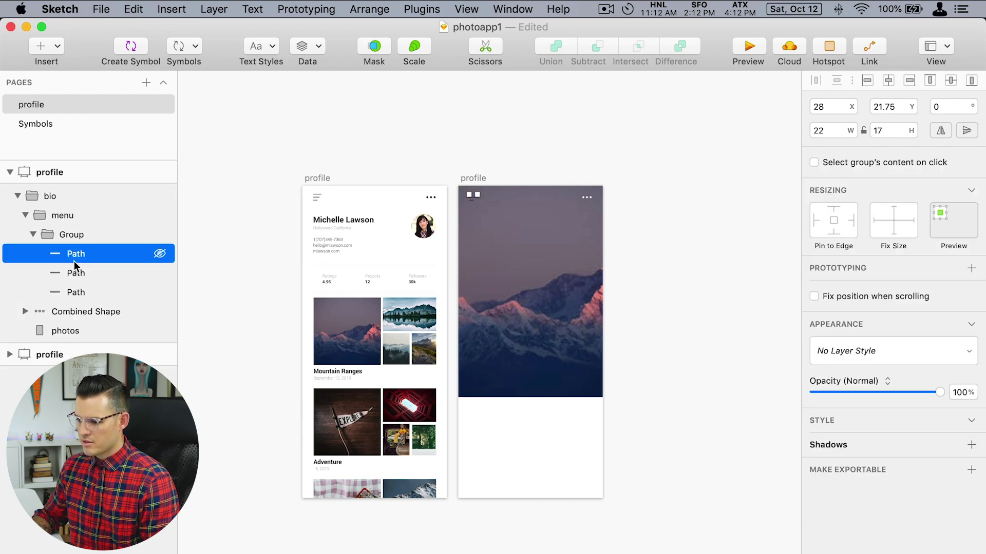
{"action": "left_click", "coordinate": [76, 292], "text": "shift"}
{"action": "left_click", "coordinate": [837, 458]}
{"action": "left_click_drag", "start_coordinate": [835, 493], "coordinate": [816, 400]}
{"action": "left_click", "coordinate": [708, 277]}
Draw a full-width 375×139 rectangle at the top of the photo and send it back.
{"action": "left_click_drag", "start_coordinate": [399, 204], "coordinate": [671, 448]}
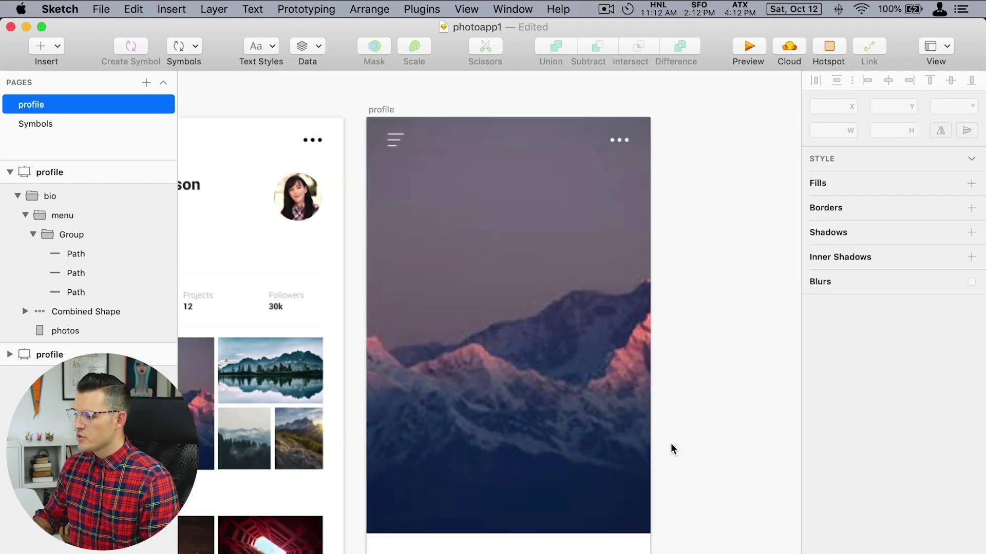
{"action": "key", "text": "r"}
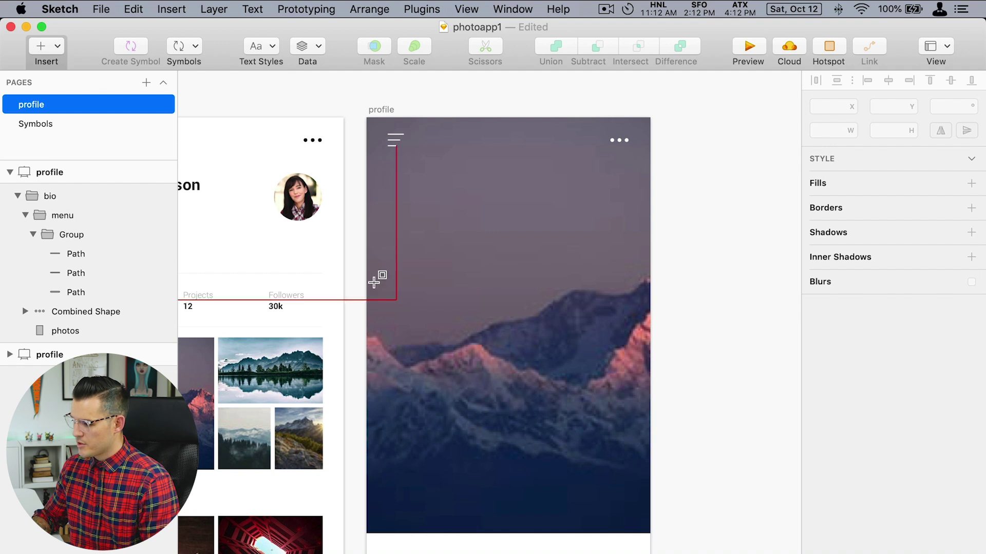
{"action": "left_click_drag", "start_coordinate": [374, 284], "coordinate": [650, 385]}
{"action": "left_click", "coordinate": [386, 391]}
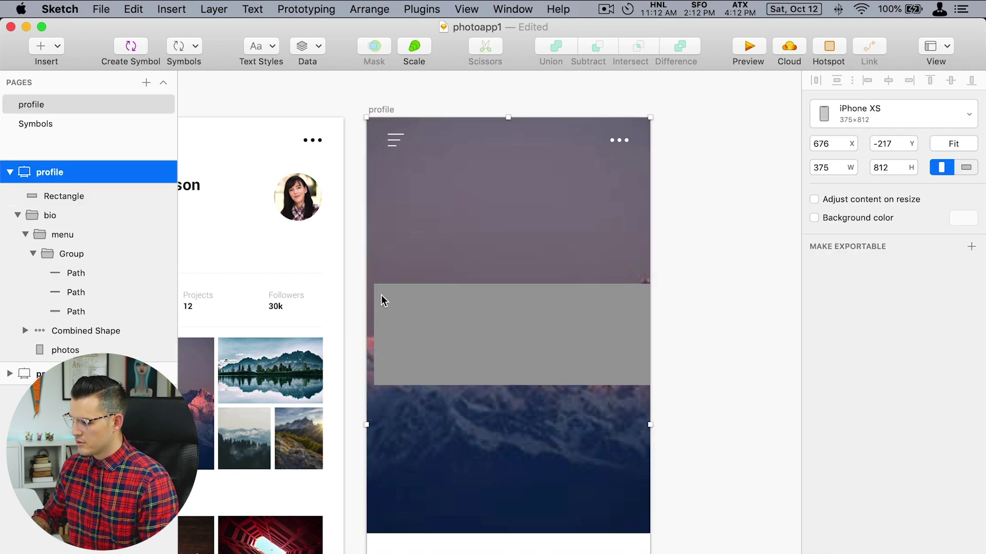
{"action": "left_click", "coordinate": [378, 293]}
{"action": "left_click_drag", "start_coordinate": [374, 284], "coordinate": [367, 281]}
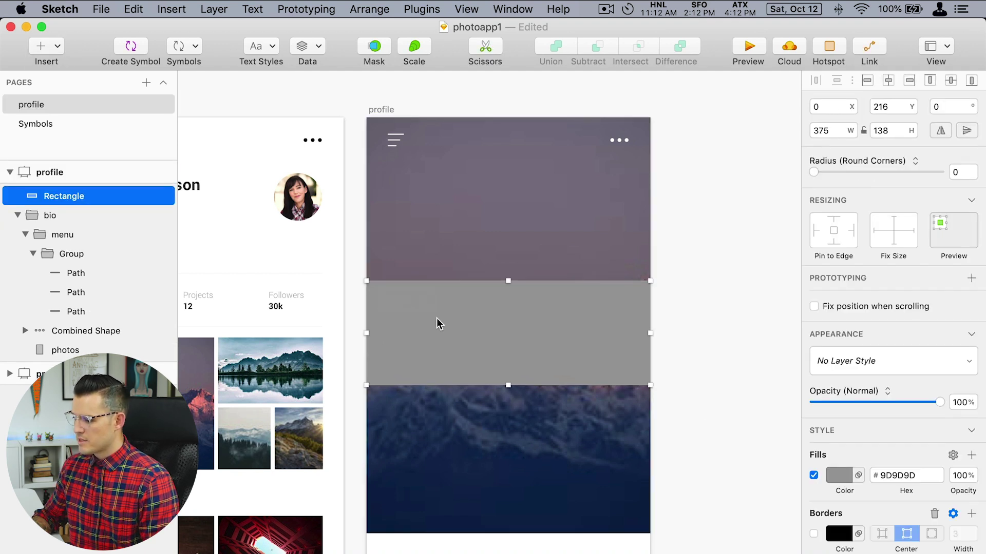
{"action": "left_click_drag", "start_coordinate": [438, 323], "coordinate": [430, 169]}
{"action": "key", "text": "super+Down"}
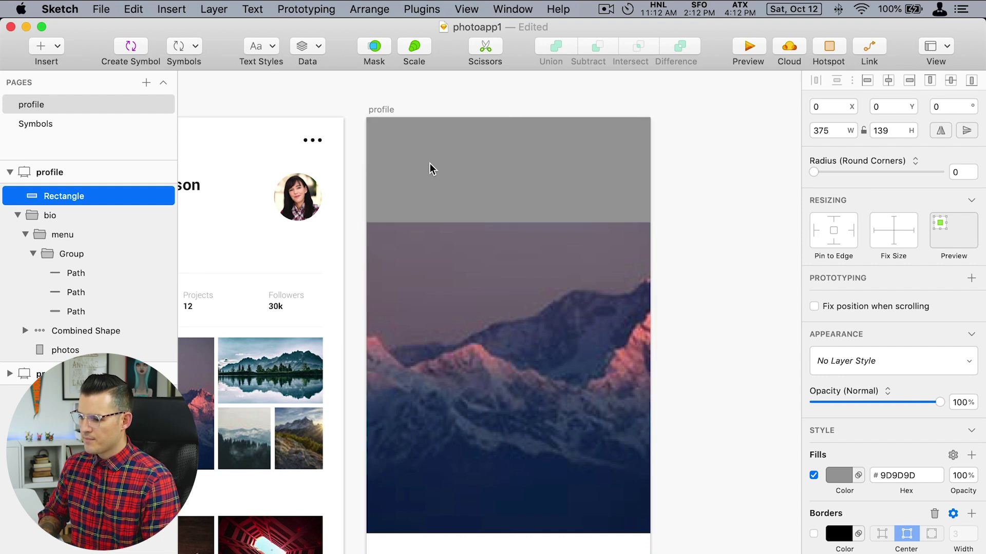
{"action": "key", "text": "alt+super+Down"}
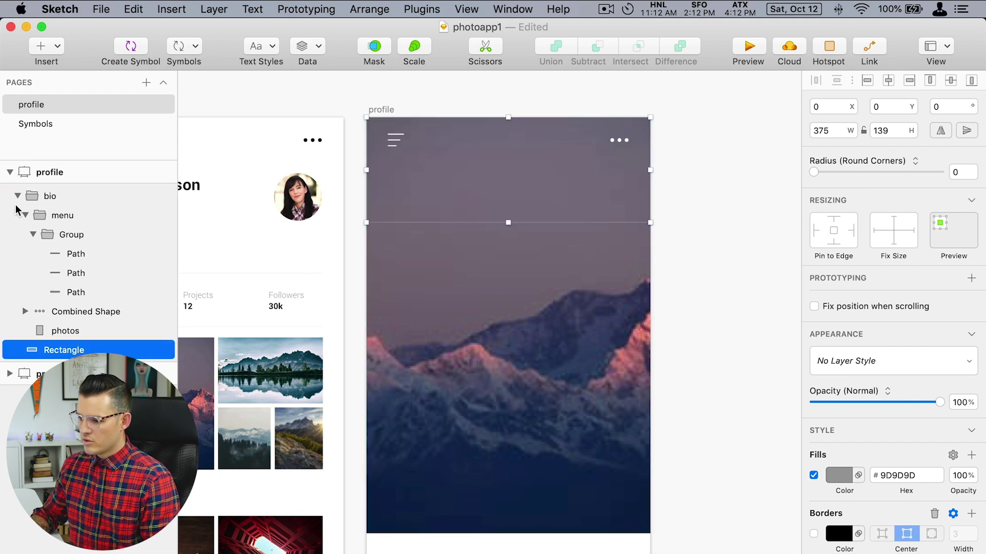
Move menu, Combined Shape and photos out of bio, ungroup bio, and place the rectangle above photos.
{"action": "left_click", "coordinate": [17, 197]}
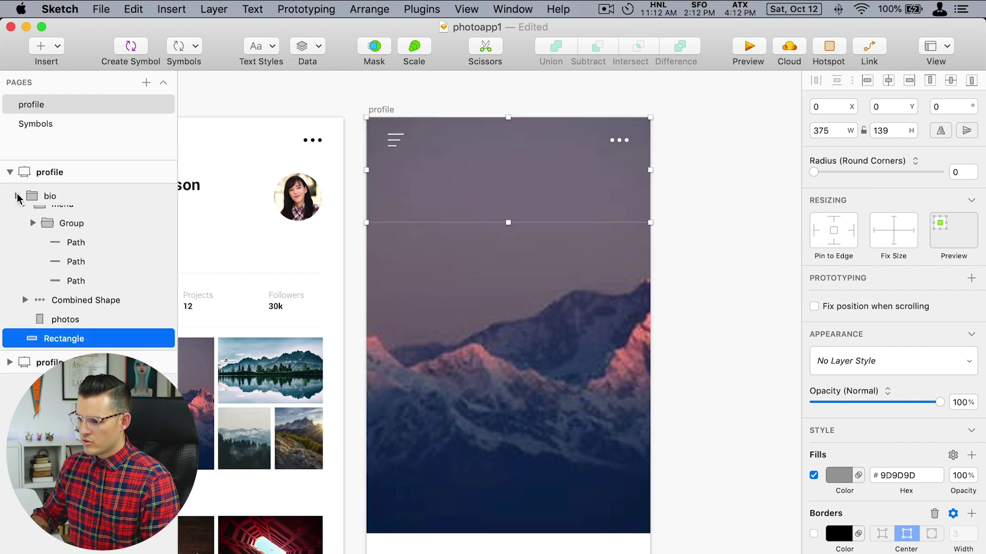
{"action": "left_click", "coordinate": [60, 198]}
{"action": "left_click", "coordinate": [17, 197]}
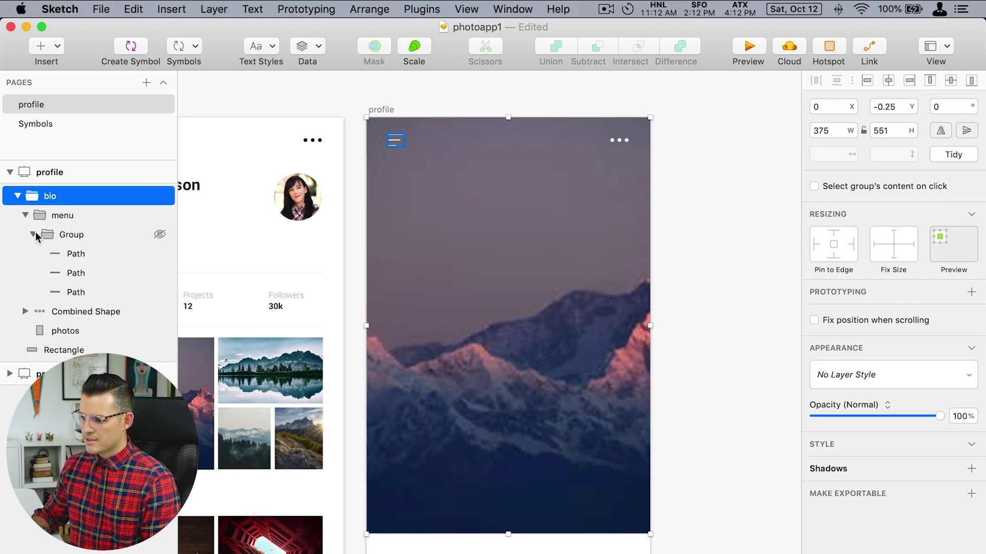
{"action": "left_click", "coordinate": [32, 234]}
{"action": "left_click", "coordinate": [26, 215]}
{"action": "left_click", "coordinate": [25, 234]}
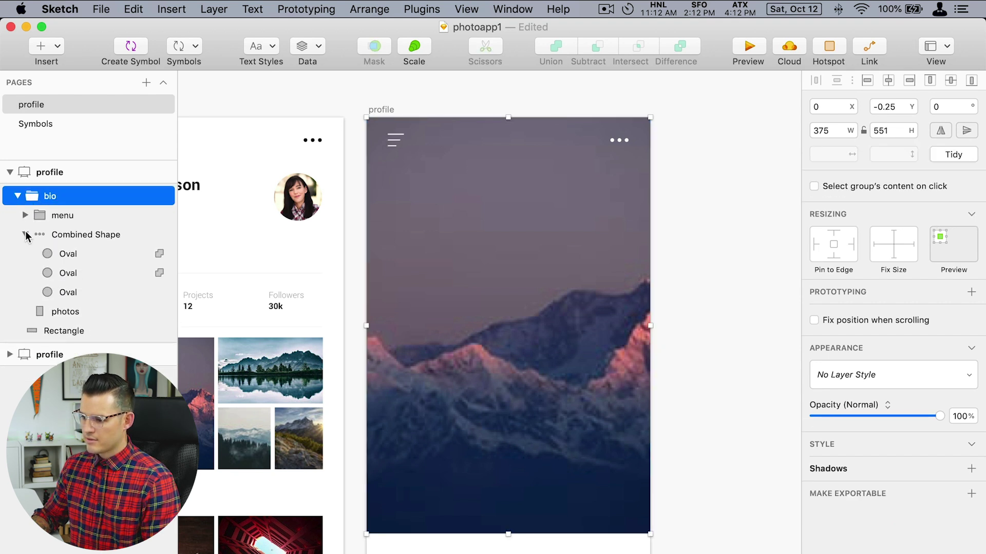
{"action": "left_click", "coordinate": [25, 234]}
{"action": "left_click", "coordinate": [61, 215]}
{"action": "left_click", "coordinate": [61, 253], "text": "shift"}
{"action": "left_click_drag", "start_coordinate": [60, 218], "coordinate": [61, 185]}
{"action": "left_click", "coordinate": [57, 252]}
{"action": "key", "text": "super+shift+g"}
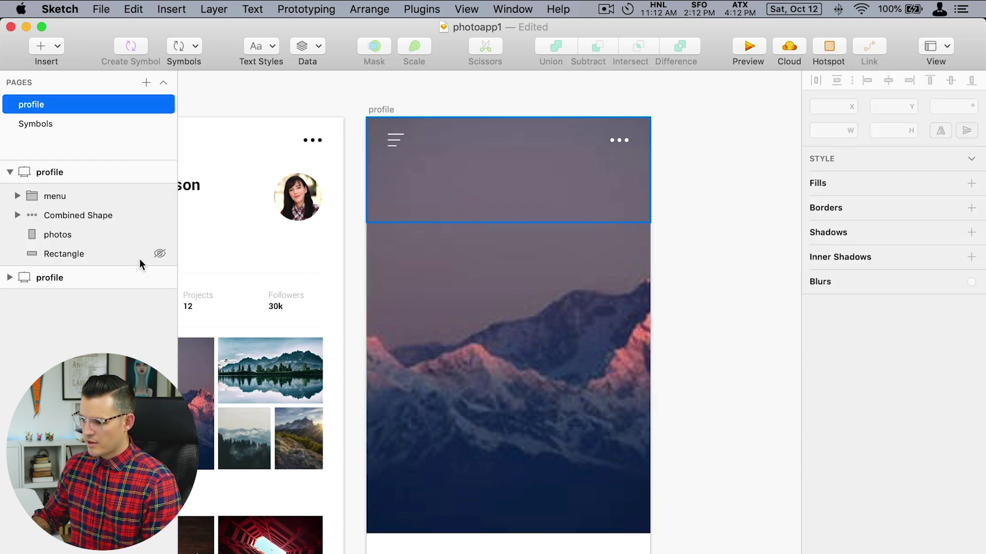
{"action": "left_click_drag", "start_coordinate": [75, 249], "coordinate": [76, 224]}
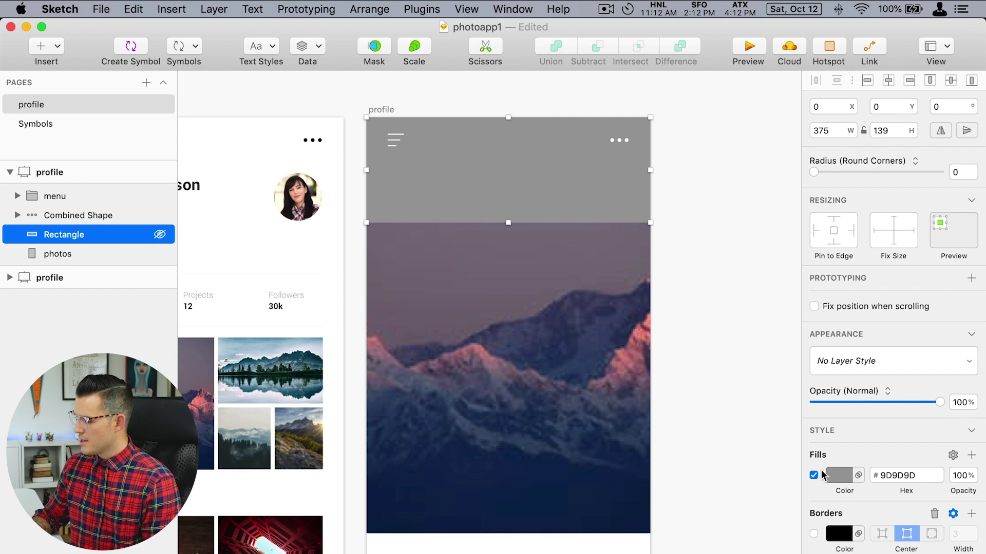
Give the rectangle a black-to-transparent linear gradient fill at 28% opacity.
{"action": "left_click", "coordinate": [839, 475]}
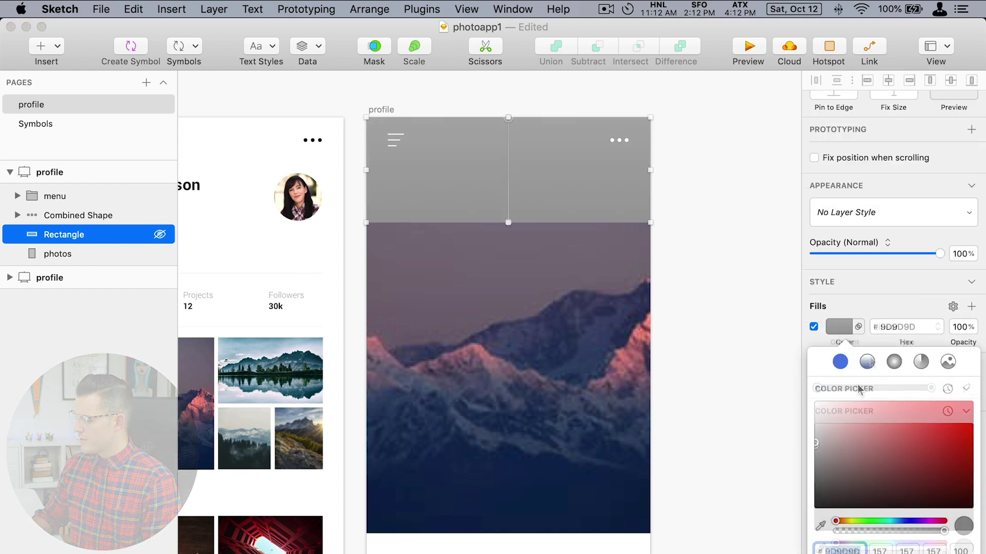
{"action": "left_click", "coordinate": [868, 362]}
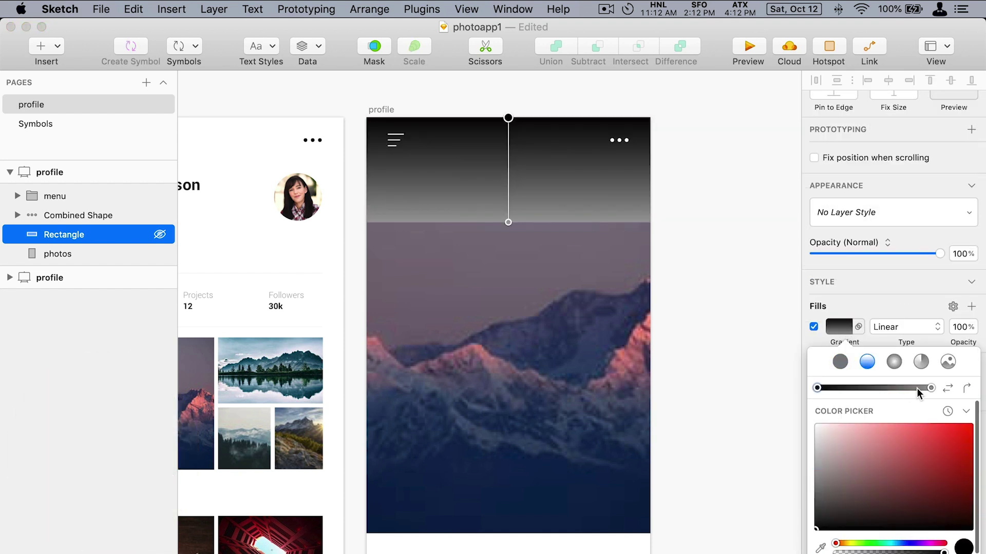
{"action": "left_click", "coordinate": [930, 388]}
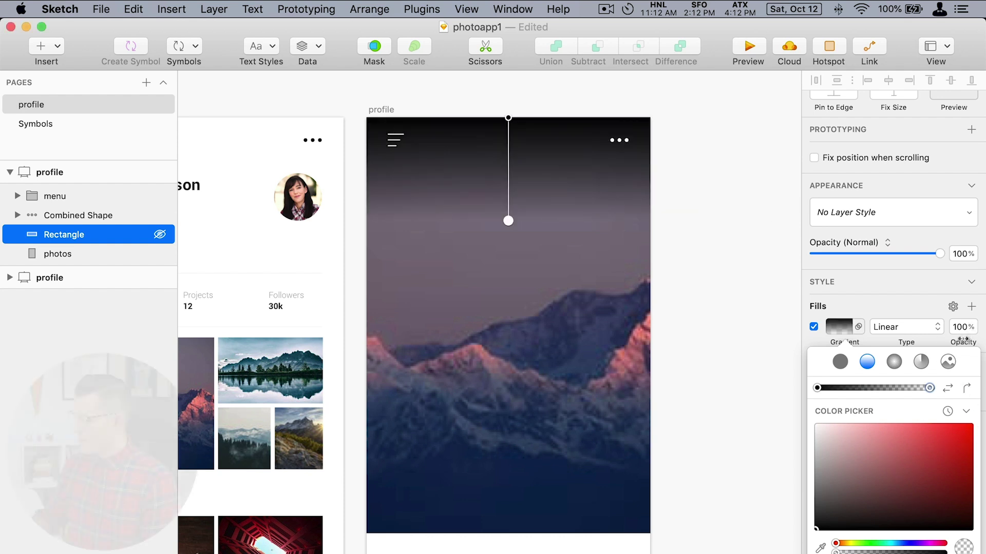
{"action": "left_click_drag", "start_coordinate": [961, 339], "coordinate": [897, 348]}
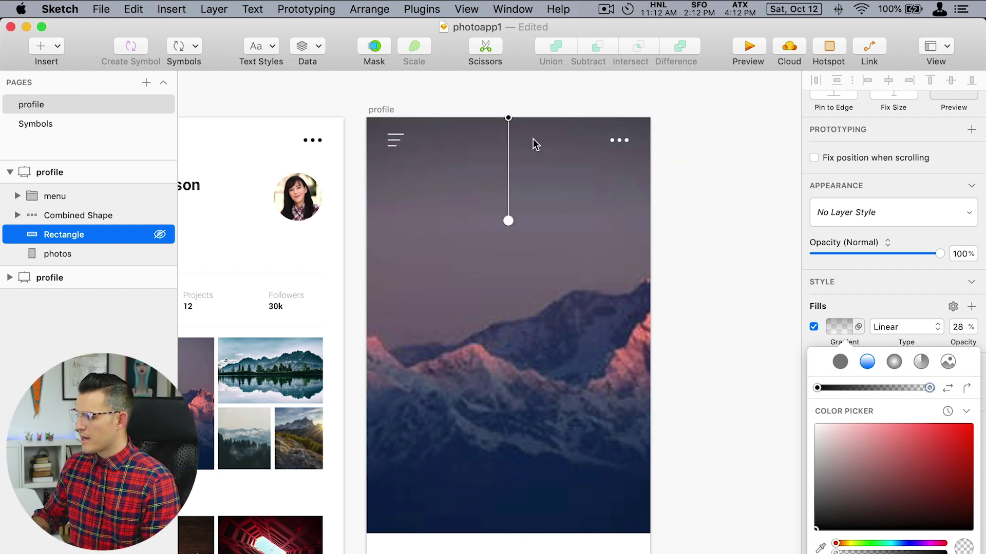
{"action": "left_click", "coordinate": [664, 145]}
{"action": "scroll", "coordinate": [701, 220], "scroll_direction": "down", "scroll_amount": 2}
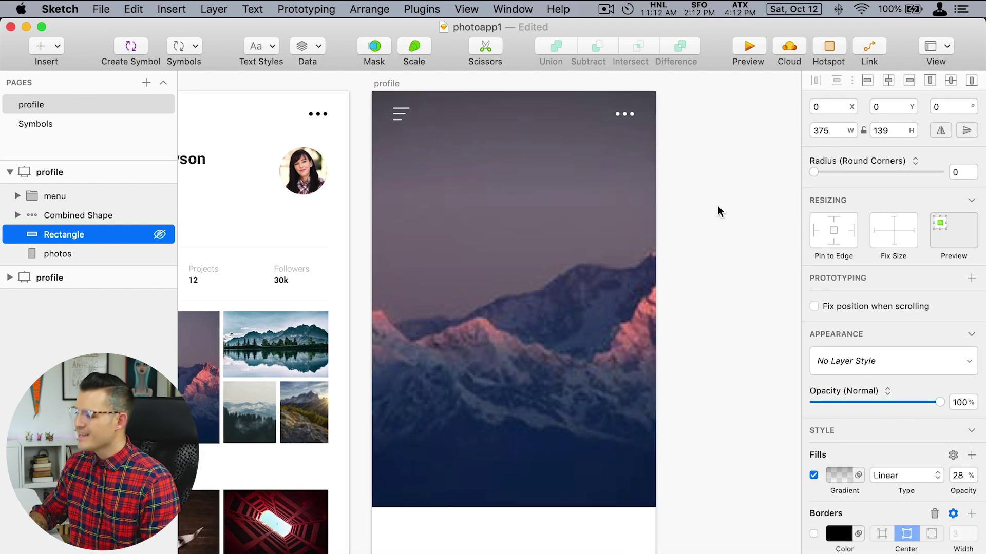
{"action": "left_click", "coordinate": [717, 210]}
Copy the gradient rectangle down as a 375×301 panel at y 511 with solid #0E1A35 fill.
{"action": "left_click", "coordinate": [537, 146]}
{"action": "left_click_drag", "start_coordinate": [537, 145], "coordinate": [563, 484]}
{"action": "scroll", "coordinate": [574, 278], "scroll_direction": "down", "scroll_amount": 5}
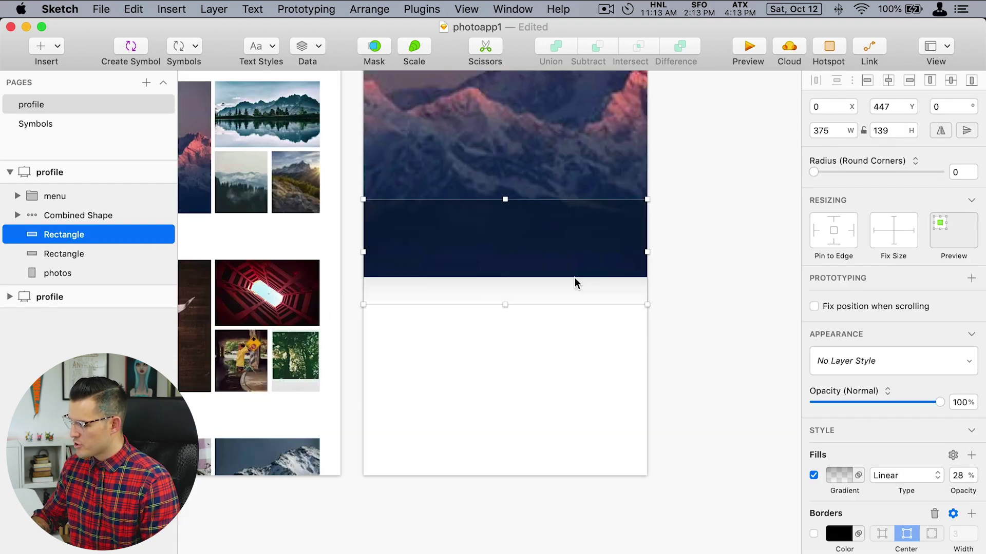
{"action": "left_click", "coordinate": [839, 475]}
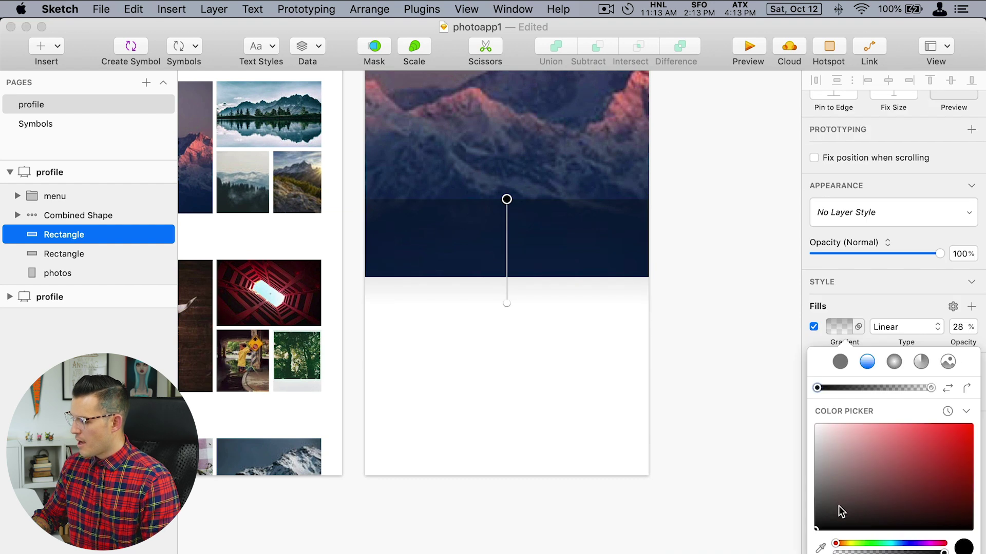
{"action": "left_click", "coordinate": [843, 363]}
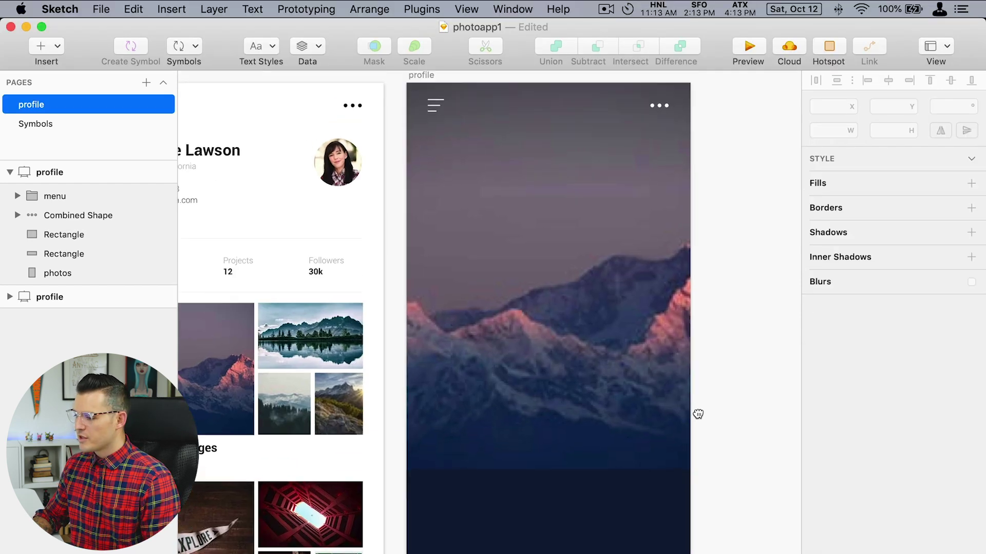
{"action": "scroll", "coordinate": [693, 274], "scroll_direction": "down", "scroll_amount": 5}
{"action": "scroll", "coordinate": [579, 324], "scroll_direction": "up", "scroll_amount": 3}
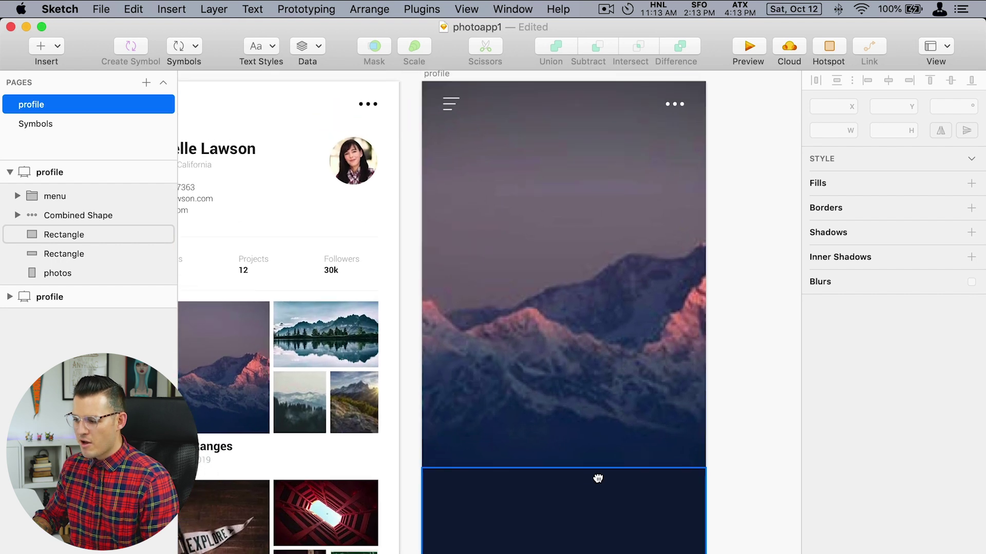
{"action": "scroll", "coordinate": [634, 369], "scroll_direction": "down", "scroll_amount": 2}
Round the navy panel's two top corners to radius 26.
{"action": "left_click", "coordinate": [600, 444]}
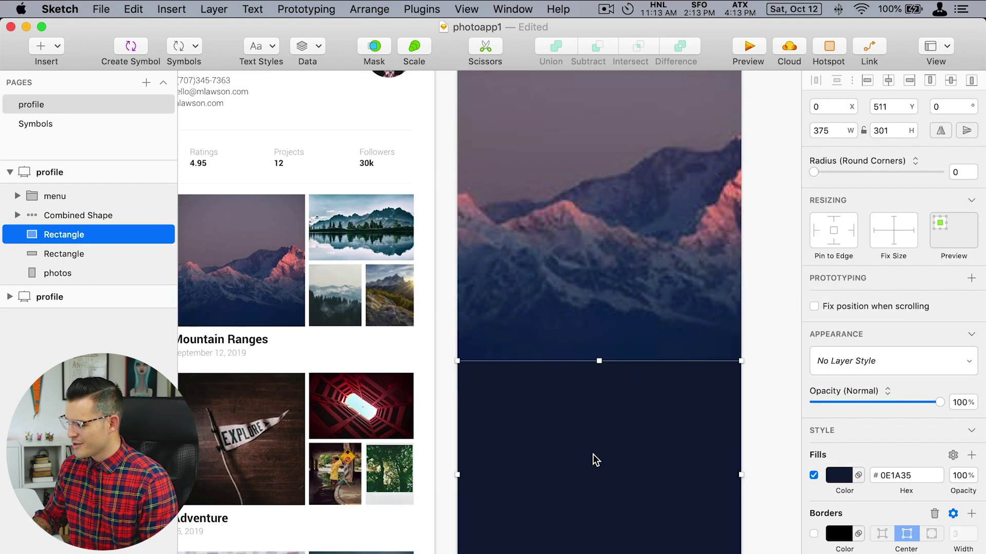
{"action": "double_click", "coordinate": [661, 450]}
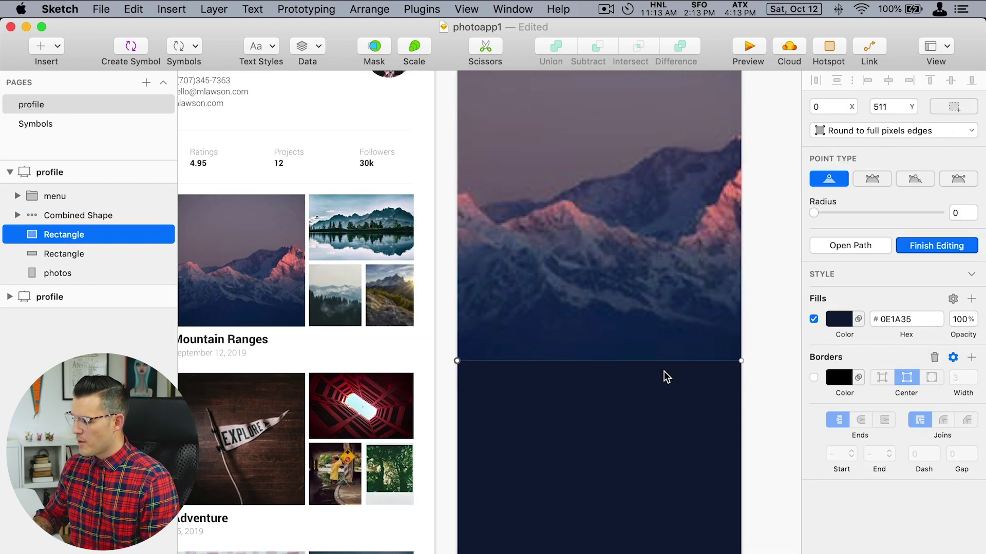
{"action": "left_click", "coordinate": [742, 362], "text": "shift"}
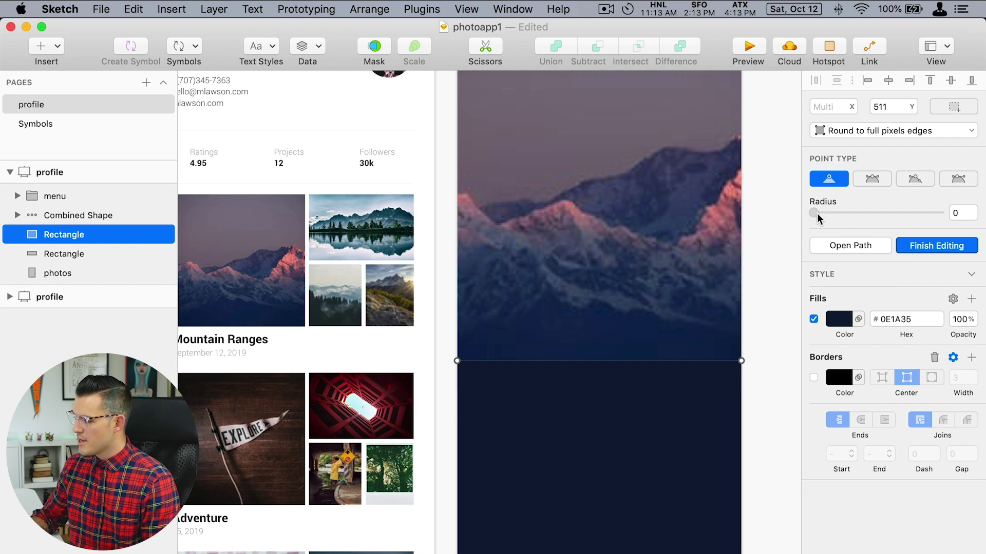
{"action": "left_click_drag", "start_coordinate": [814, 213], "coordinate": [848, 220]}
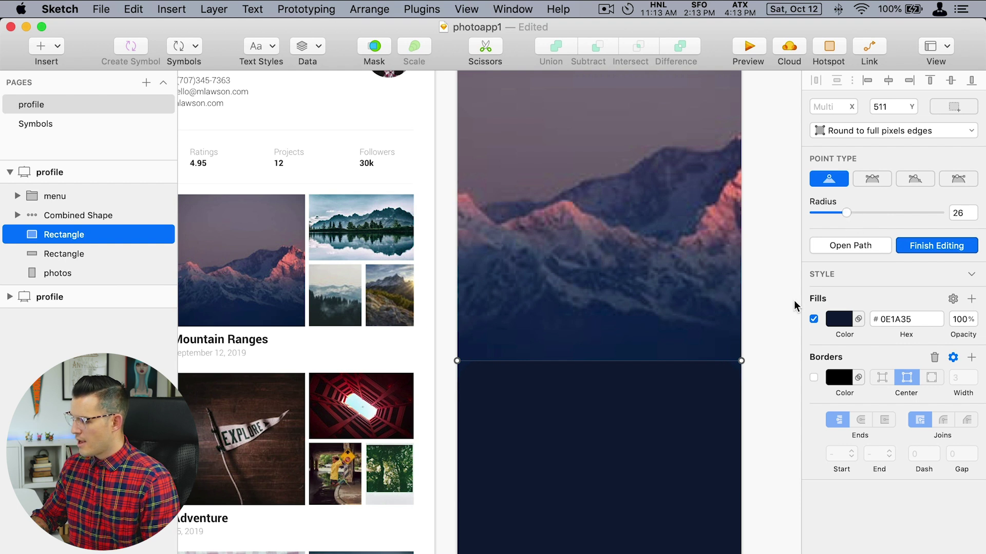
{"action": "left_click", "coordinate": [765, 409]}
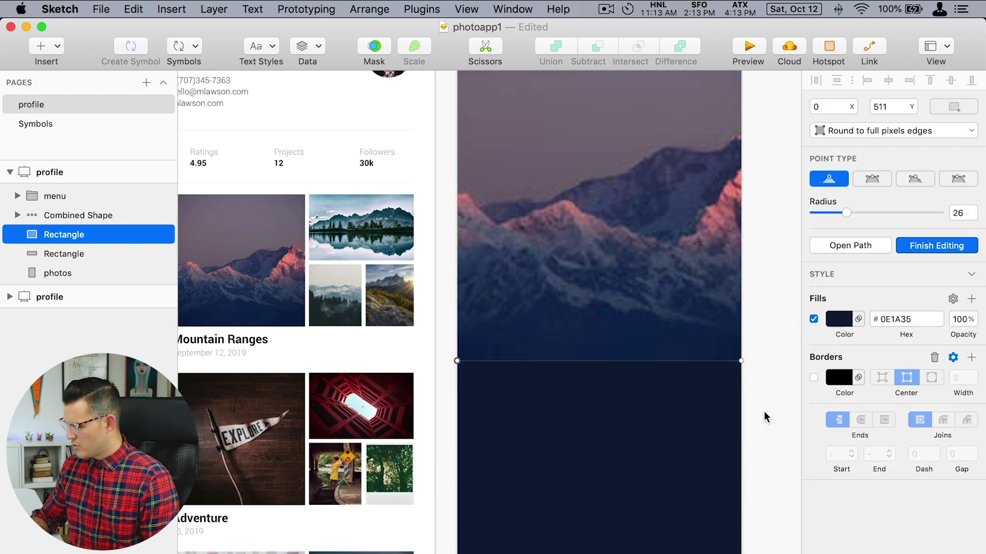
{"action": "left_click", "coordinate": [773, 437]}
Zoom in to check the rounded corner, then select the dark panel and add a border.
{"action": "left_click_drag", "start_coordinate": [697, 220], "coordinate": [587, 288]}
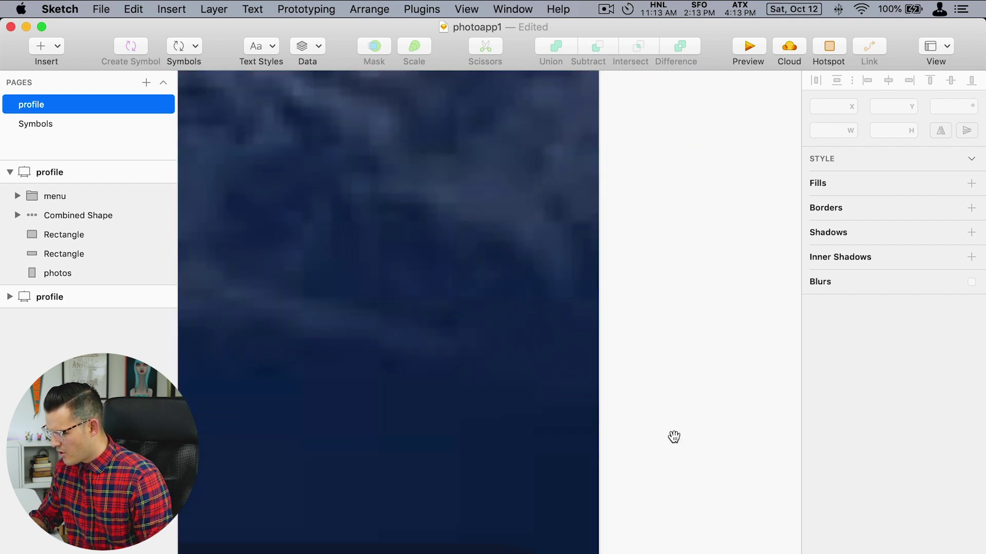
{"action": "left_click_drag", "start_coordinate": [674, 437], "coordinate": [757, 174]}
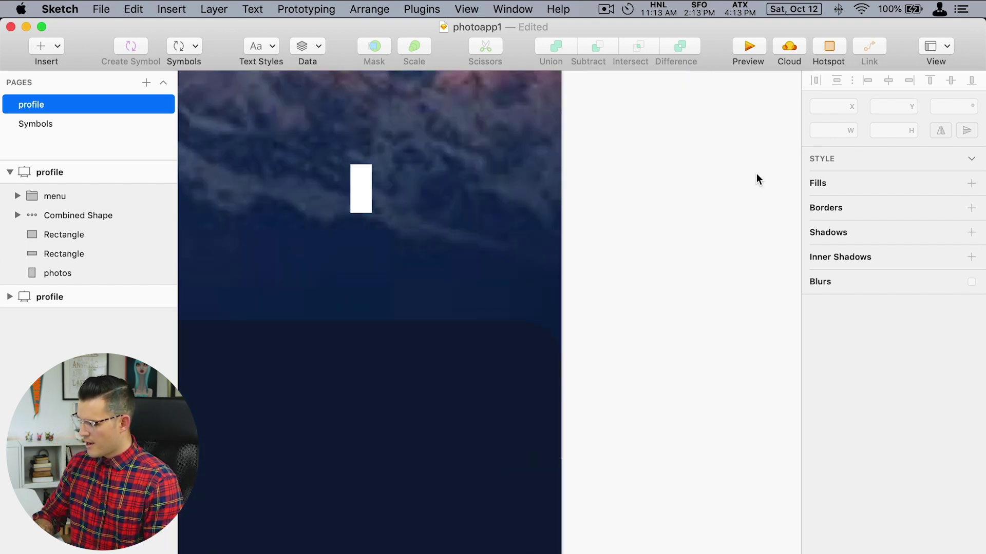
{"action": "key", "text": "super+minus"}
{"action": "scroll", "coordinate": [683, 354], "scroll_direction": "left", "scroll_amount": 3}
{"action": "left_click", "coordinate": [620, 369]}
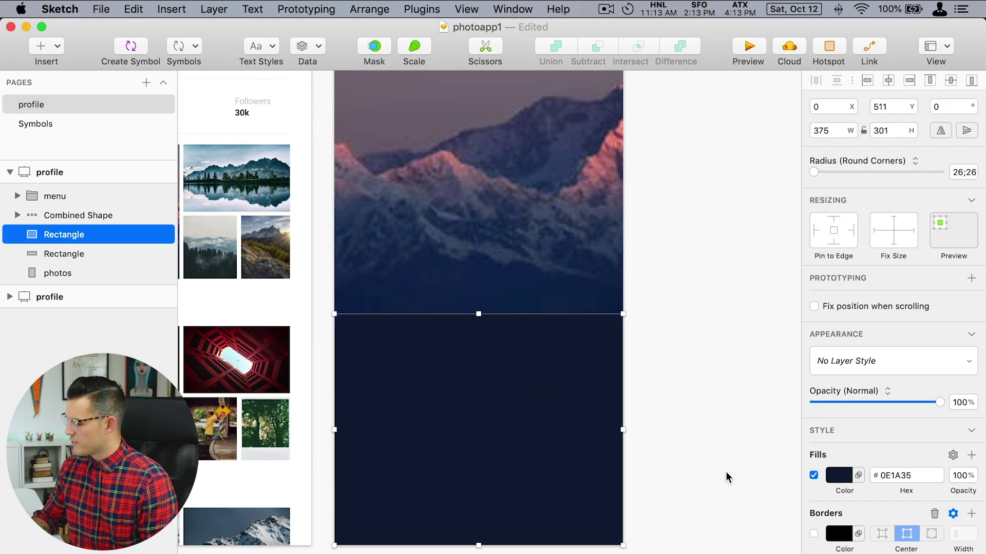
{"action": "left_click", "coordinate": [814, 535]}
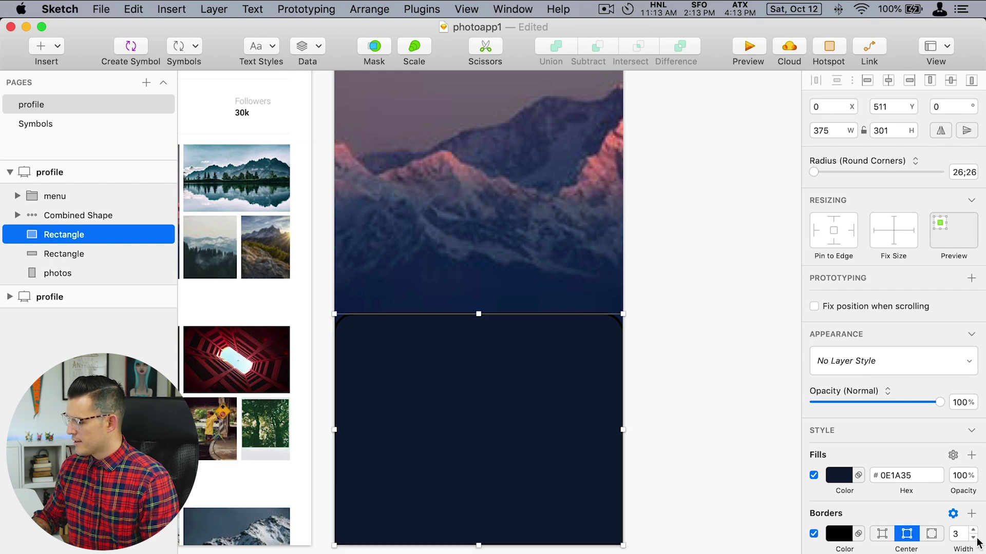
Remove the panel's border and add an inner shadow with Y offset 1.
{"action": "left_click", "coordinate": [814, 534]}
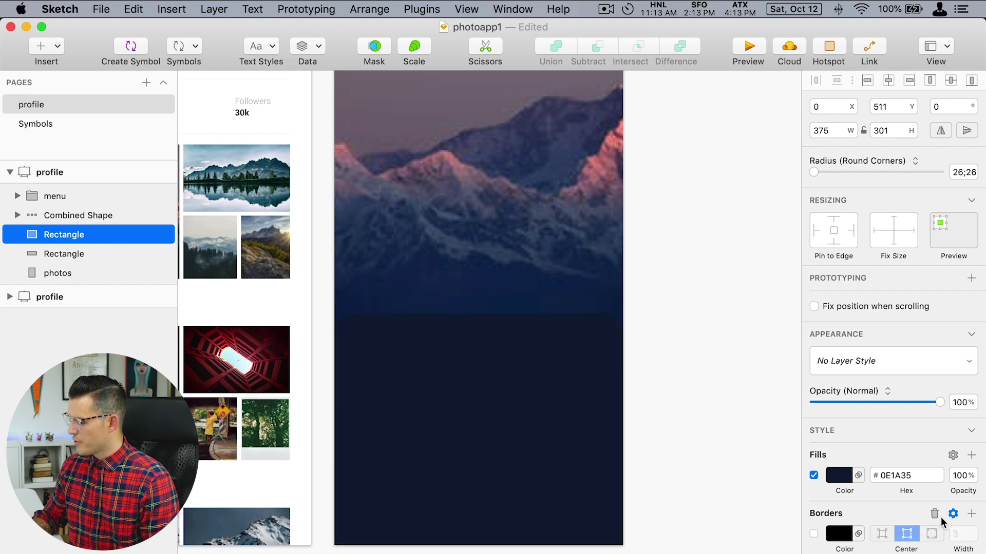
{"action": "left_click", "coordinate": [935, 514]}
{"action": "scroll", "coordinate": [874, 537], "scroll_direction": "down", "scroll_amount": 2}
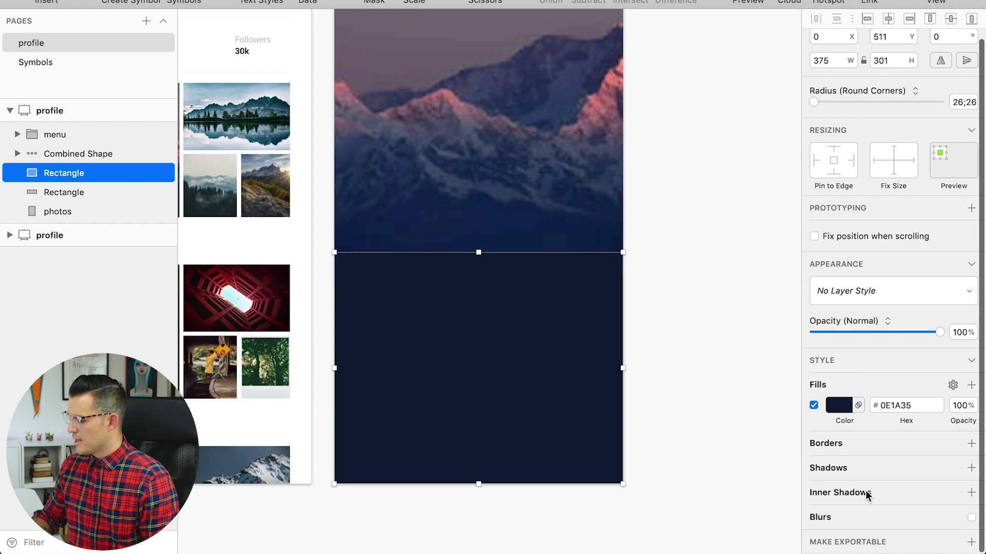
{"action": "left_click", "coordinate": [867, 548]}
{"action": "left_click", "coordinate": [916, 511]}
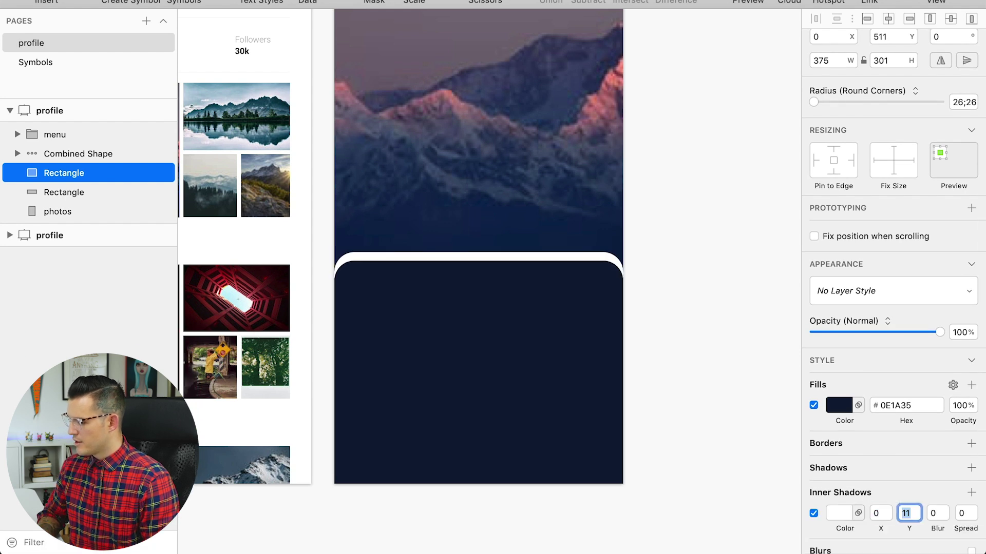
{"action": "key", "text": "Down"}
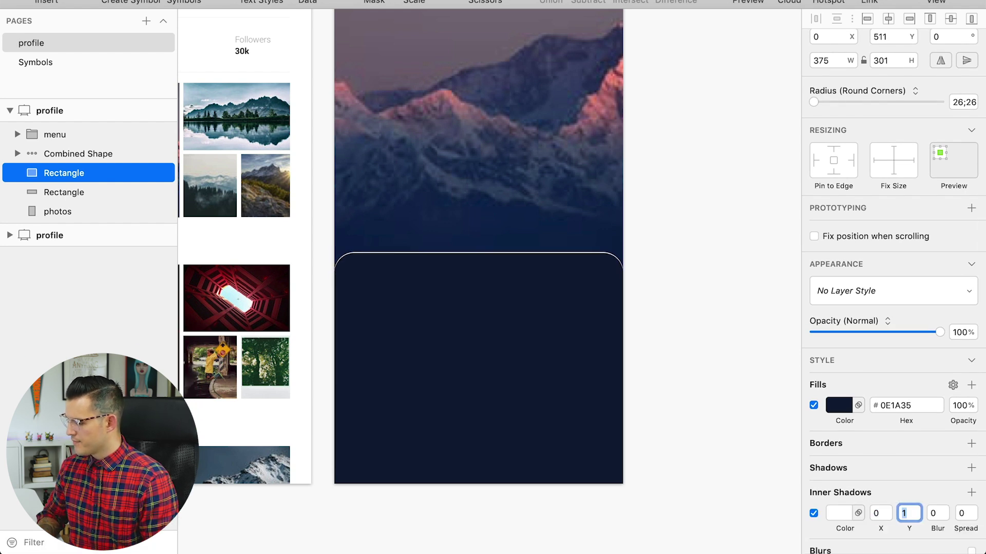
Make the inner shadow white at 14% alpha, then deselect and zoom out to both screens.
{"action": "left_click", "coordinate": [833, 518]}
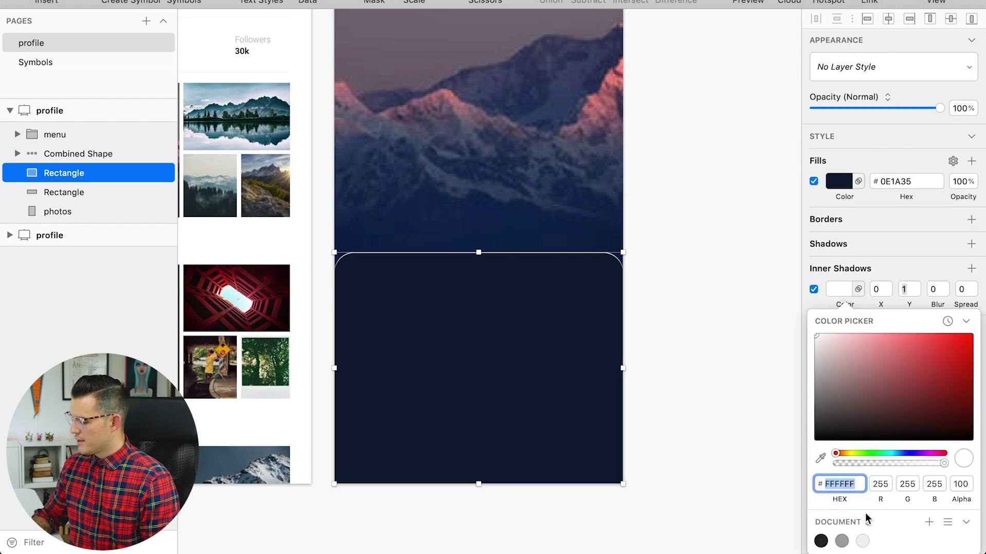
{"action": "left_click_drag", "start_coordinate": [890, 463], "coordinate": [851, 467]}
{"action": "left_click_drag", "start_coordinate": [854, 467], "coordinate": [852, 467]}
{"action": "left_click", "coordinate": [700, 312]}
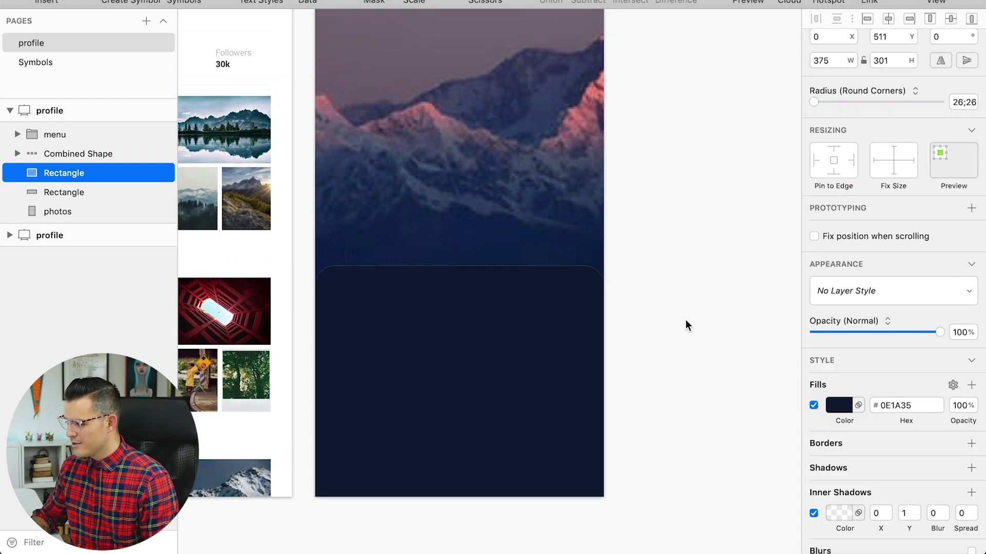
{"action": "scroll", "coordinate": [370, 344], "scroll_direction": "up", "scroll_amount": 5}
{"action": "left_click_drag", "start_coordinate": [392, 400], "coordinate": [640, 374]}
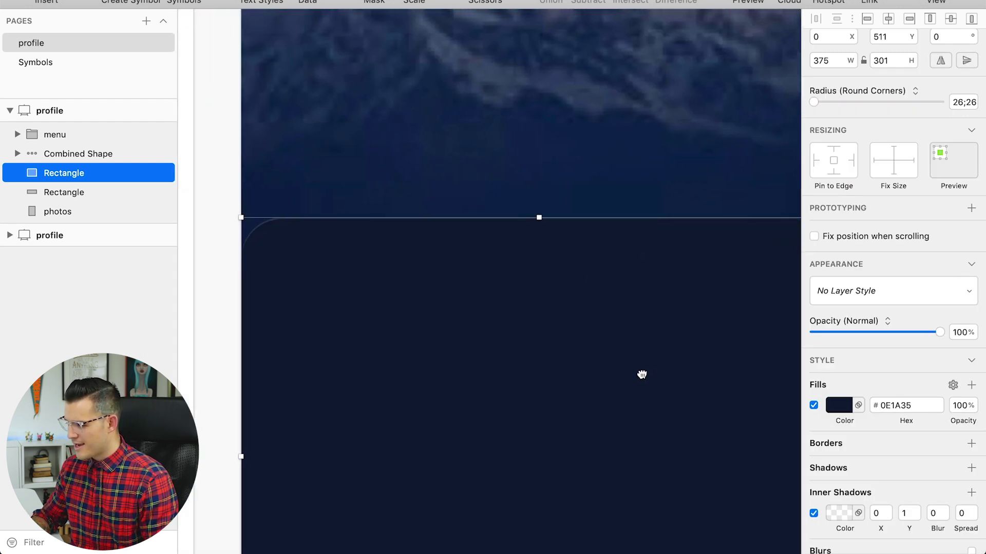
{"action": "left_click", "coordinate": [189, 214]}
{"action": "scroll", "coordinate": [266, 227], "scroll_direction": "down", "scroll_amount": 5}
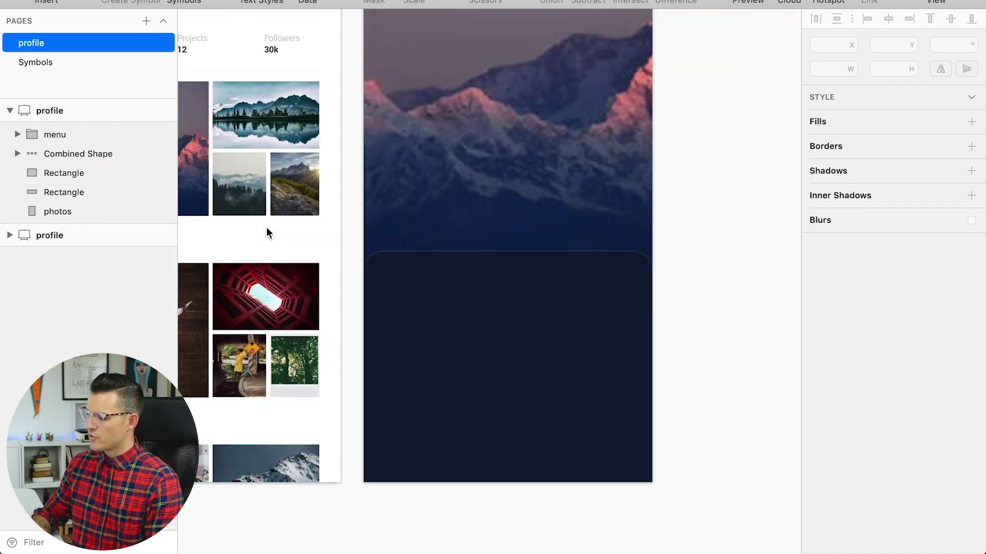
{"action": "left_click_drag", "start_coordinate": [702, 152], "coordinate": [663, 156]}
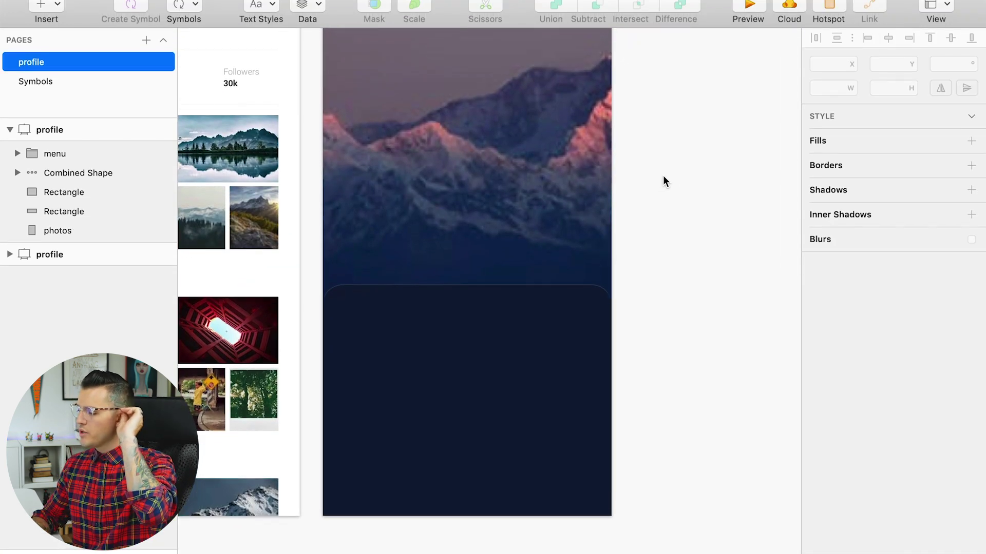
{"action": "scroll", "coordinate": [670, 207], "scroll_direction": "up", "scroll_amount": 5}
Paste the profile's avatar, name and Hollywood California text onto the dark card.
{"action": "scroll", "coordinate": [249, 103], "scroll_direction": "left", "scroll_amount": 5}
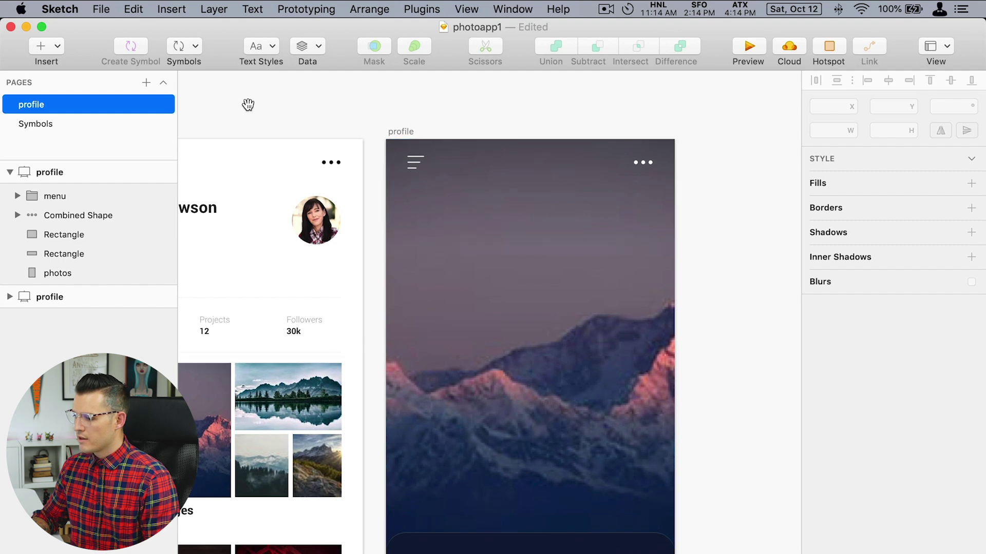
{"action": "left_click", "coordinate": [517, 221]}
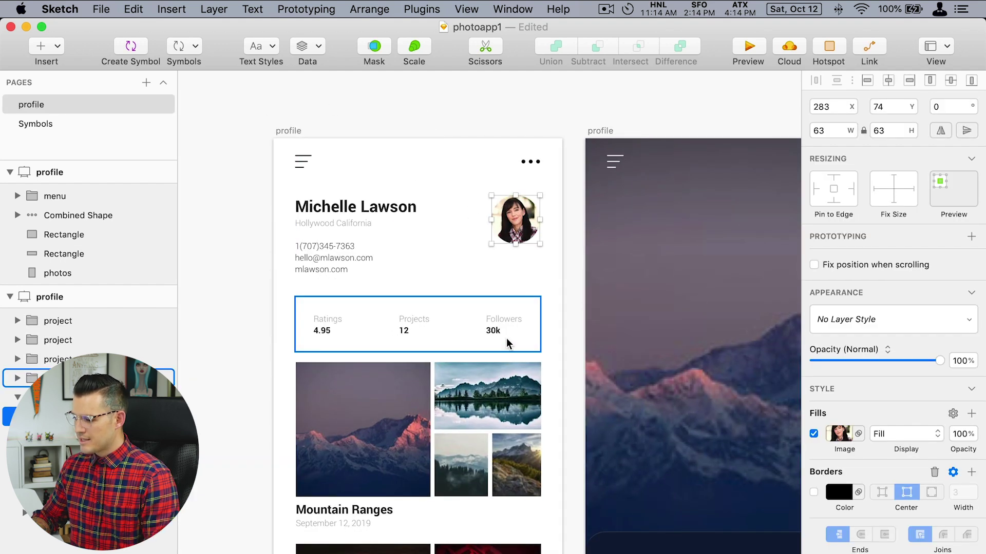
{"action": "left_click", "coordinate": [368, 209], "text": "shift"}
{"action": "left_click", "coordinate": [342, 223], "text": "shift"}
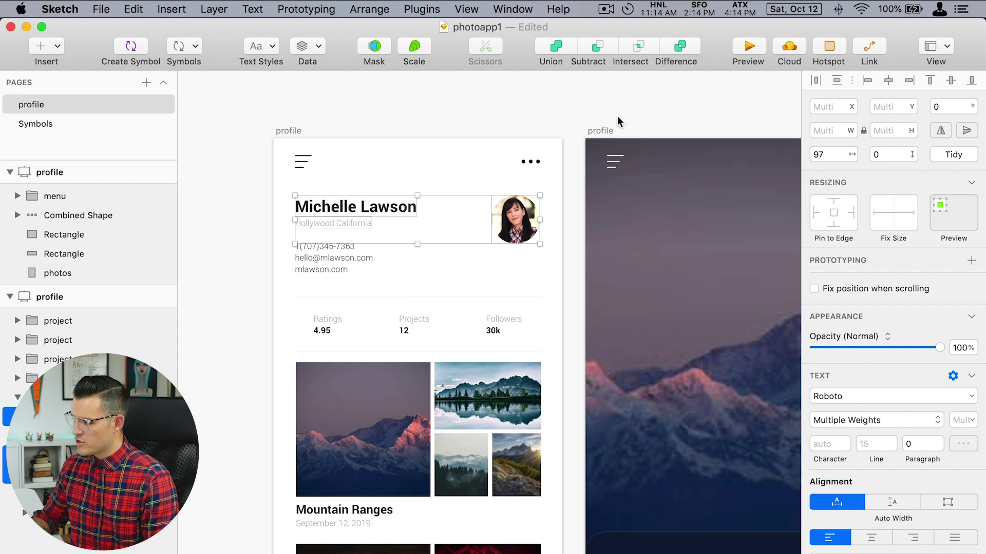
{"action": "scroll", "coordinate": [565, 154], "scroll_direction": "down", "scroll_amount": 5}
{"action": "left_click", "coordinate": [523, 330]}
{"action": "scroll", "coordinate": [514, 334], "scroll_direction": "up", "scroll_amount": 2}
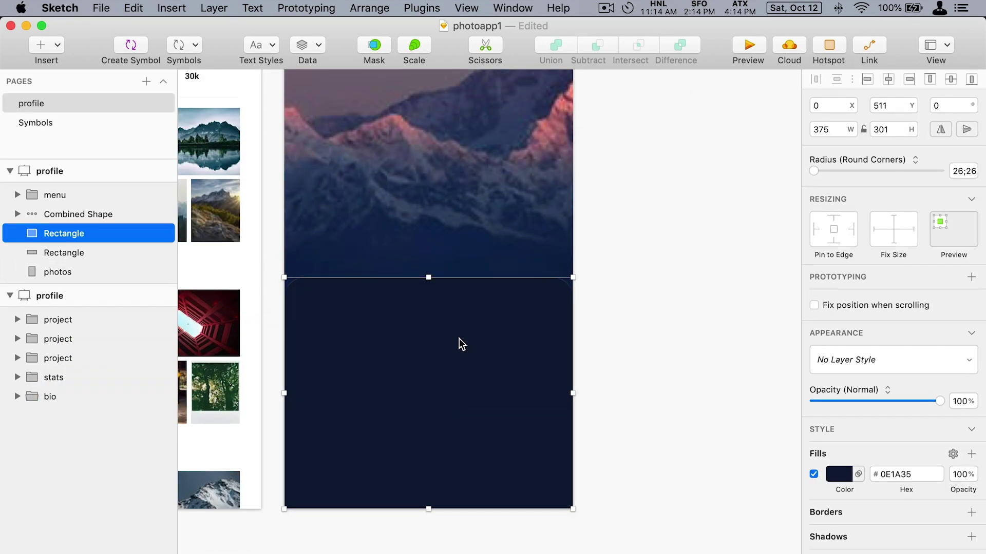
{"action": "key", "text": "super+v"}
Turn the pasted name into a light-coloured 'Comments' heading.
{"action": "double_click", "coordinate": [334, 307]}
{"action": "type", "text": "Comments"}
{"action": "left_click", "coordinate": [964, 455]}
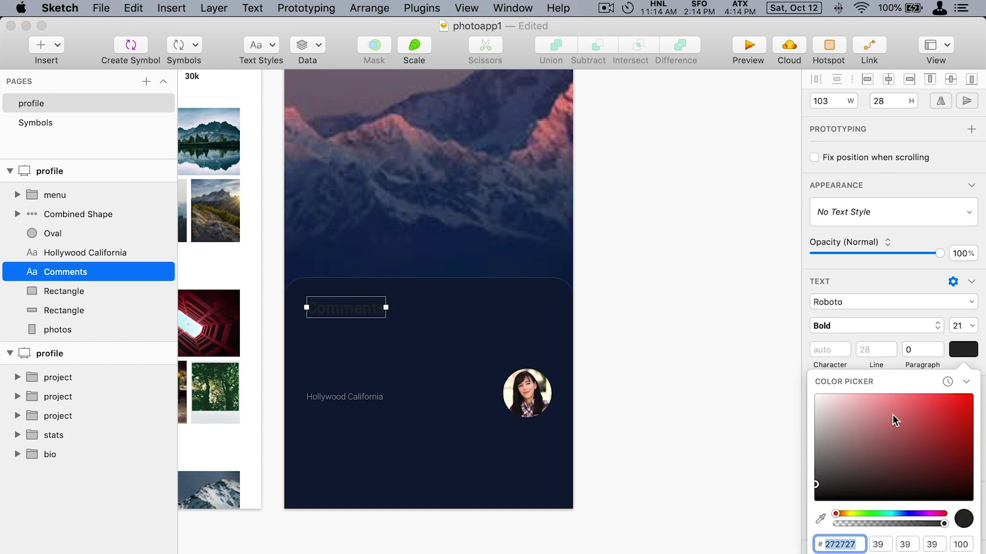
{"action": "left_click", "coordinate": [893, 414]}
{"action": "key", "text": "Escape"}
{"action": "scroll", "coordinate": [446, 242], "scroll_direction": "up", "scroll_amount": 5}
Move the pasted avatar under the Comments heading.
{"action": "left_click", "coordinate": [404, 467]}
{"action": "scroll", "coordinate": [399, 292], "scroll_direction": "down", "scroll_amount": 5}
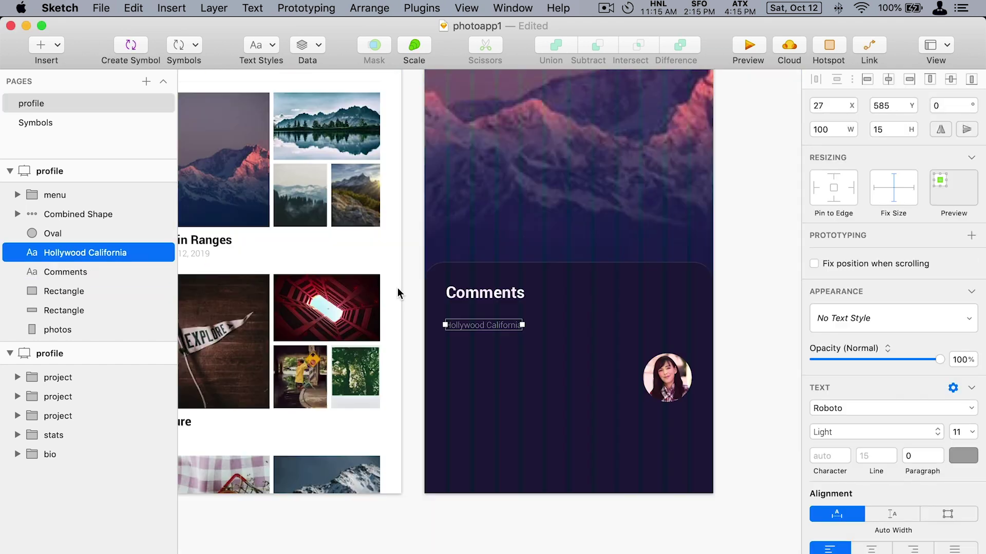
{"action": "scroll", "coordinate": [513, 308], "scroll_direction": "down", "scroll_amount": 2}
{"action": "left_click", "coordinate": [546, 297]}
{"action": "left_click_drag", "start_coordinate": [546, 297], "coordinate": [336, 246]}
{"action": "scroll", "coordinate": [346, 238], "scroll_direction": "up", "scroll_amount": 5}
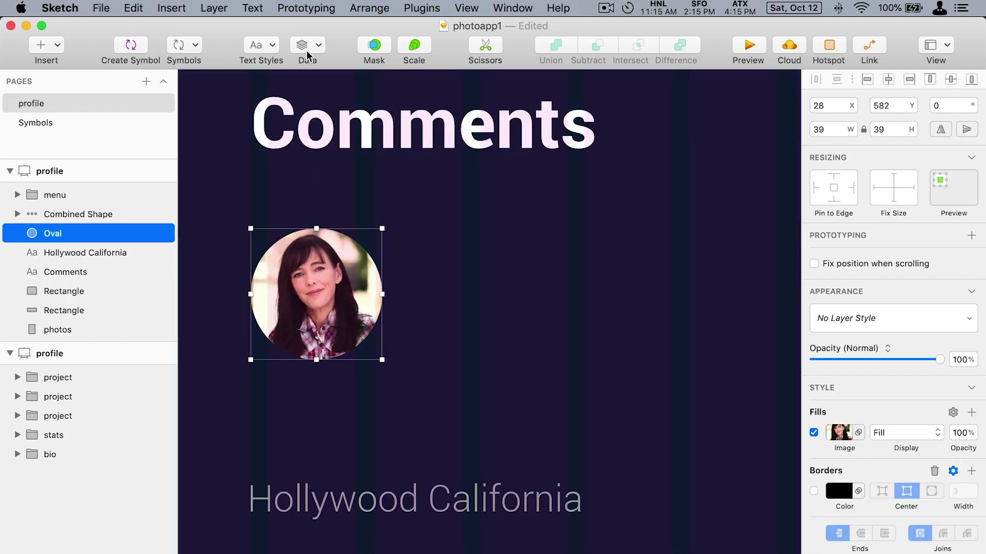
Paste the 4.95 rating text beside the avatar and retype it as the commenter's name.
{"action": "left_click", "coordinate": [424, 407]}
{"action": "scroll", "coordinate": [516, 441], "scroll_direction": "down", "scroll_amount": 5}
{"action": "scroll", "coordinate": [330, 218], "scroll_direction": "up", "scroll_amount": 5}
{"action": "left_click", "coordinate": [346, 165]}
{"action": "scroll", "coordinate": [405, 446], "scroll_direction": "down", "scroll_amount": 3}
{"action": "key", "text": "super+v"}
{"action": "left_click_drag", "start_coordinate": [490, 341], "coordinate": [455, 190]}
{"action": "key", "text": "Return"}
Rewrite the location text as 'This photo is awesome!!! I love the color and the skill involved with capturing this.', wrapped.
{"action": "left_click_drag", "start_coordinate": [415, 433], "coordinate": [589, 267]}
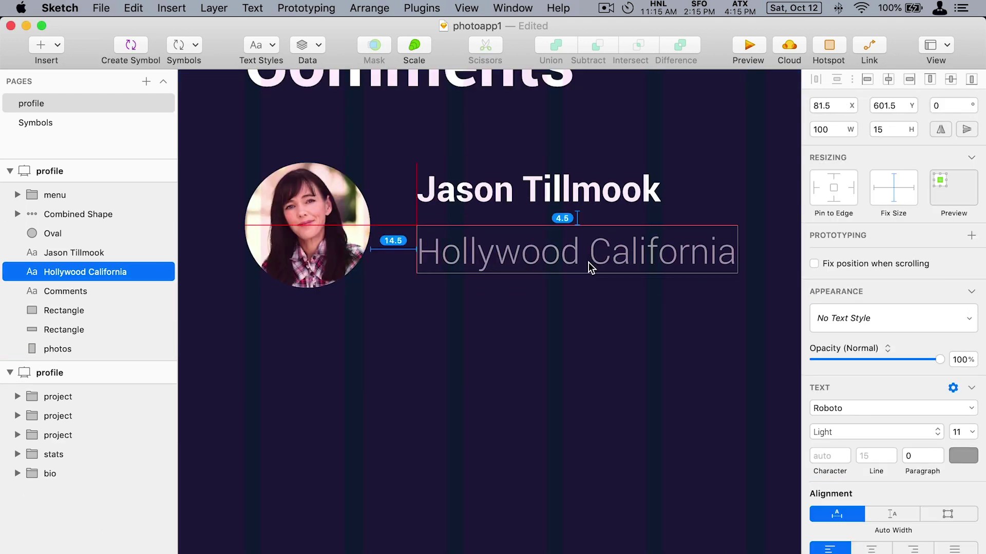
{"action": "key", "text": "Return"}
{"action": "type", "text": "This photo is aweomse"}
{"action": "key", "text": "BackSpace"}
{"action": "key", "text": "BackSpace"}
{"action": "key", "text": "BackSpace"}
{"action": "key", "text": "BackSpace"}
{"action": "type", "text": "some!!!"}
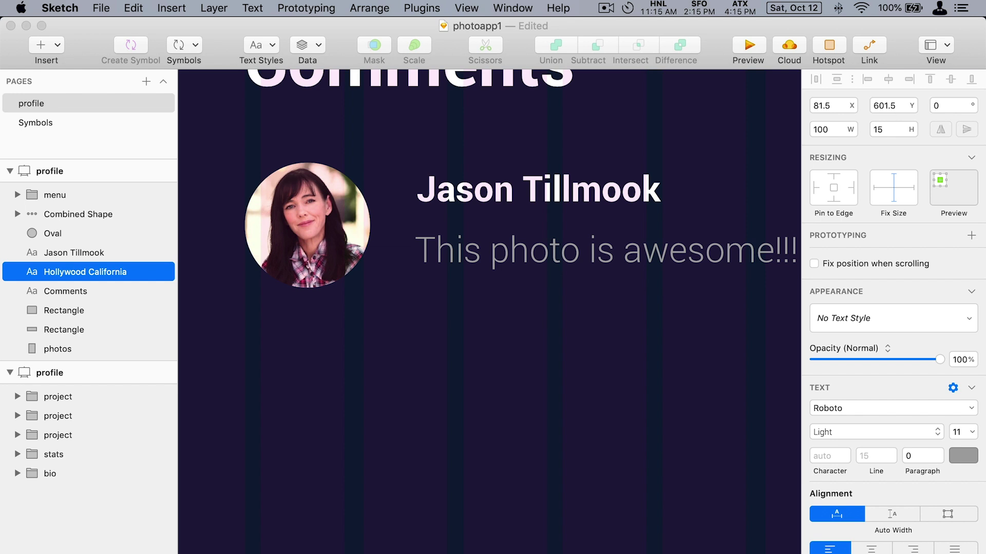
{"action": "type", "text": " I love the color and the skill involved with capturing this."}
{"action": "scroll", "coordinate": [489, 312], "scroll_direction": "down", "scroll_amount": 5}
{"action": "key", "text": "Escape"}
{"action": "left_click_drag", "start_coordinate": [650, 339], "coordinate": [672, 399]}
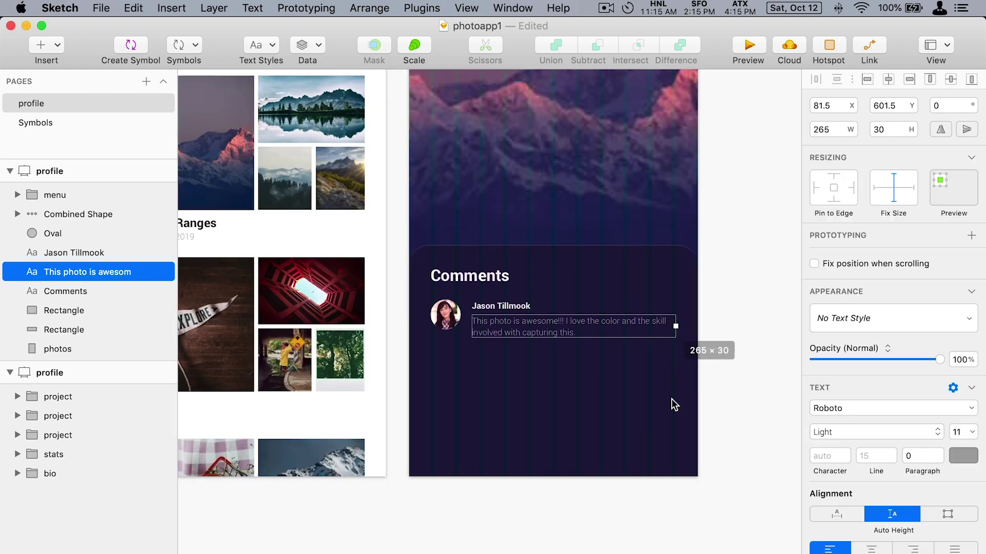
{"action": "scroll", "coordinate": [671, 399], "scroll_direction": "up", "scroll_amount": 5}
Set the comment text's colour and font weights, making the commenter name bold.
{"action": "left_click", "coordinate": [963, 456]}
{"action": "left_click", "coordinate": [878, 432]}
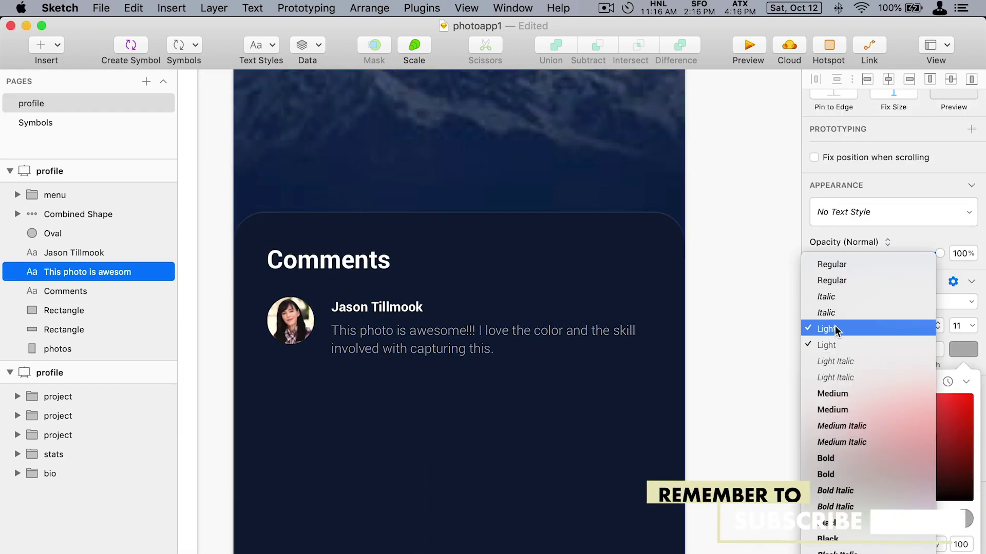
{"action": "left_click", "coordinate": [392, 307]}
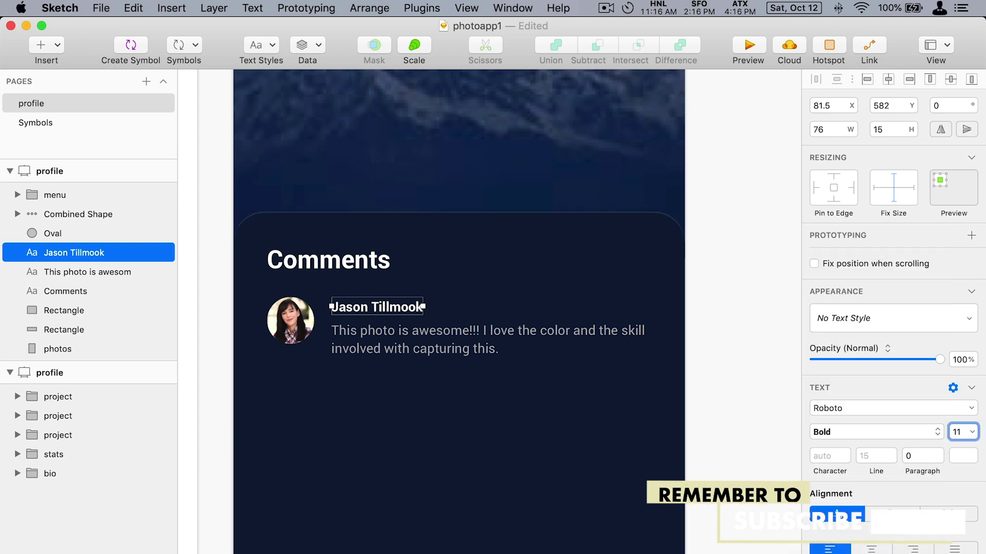
{"action": "left_click", "coordinate": [355, 328]}
{"action": "left_click", "coordinate": [395, 333]}
{"action": "scroll", "coordinate": [395, 333], "scroll_direction": "down", "scroll_amount": 1}
{"action": "left_click", "coordinate": [446, 310]}
Group the avatar, name and comment, then duplicate it into three stacked comments.
{"action": "left_click", "coordinate": [316, 292], "text": "shift"}
{"action": "left_click", "coordinate": [407, 276], "text": "shift"}
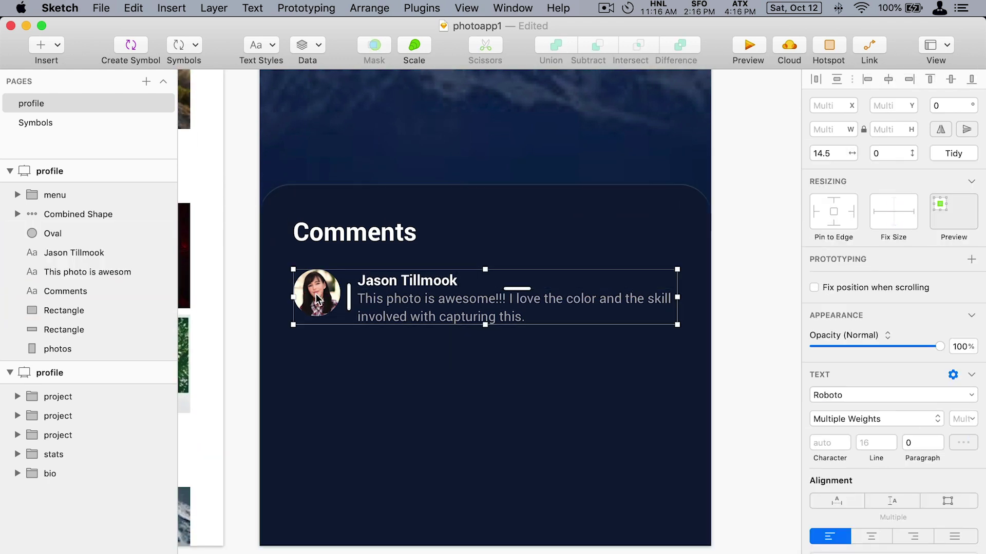
{"action": "key", "text": "super+g"}
{"action": "left_click_drag", "start_coordinate": [511, 286], "coordinate": [518, 364]}
{"action": "key", "text": "super+d"}
Fill the comment avatars with Pexels portrait photos.
{"action": "left_click", "coordinate": [316, 447], "text": "super"}
{"action": "left_click", "coordinate": [330, 363], "text": "shift+super"}
{"action": "left_click", "coordinate": [307, 44]}
{"action": "mouse_move", "coordinate": [406, 79]}
{"action": "left_click", "coordinate": [512, 88]}
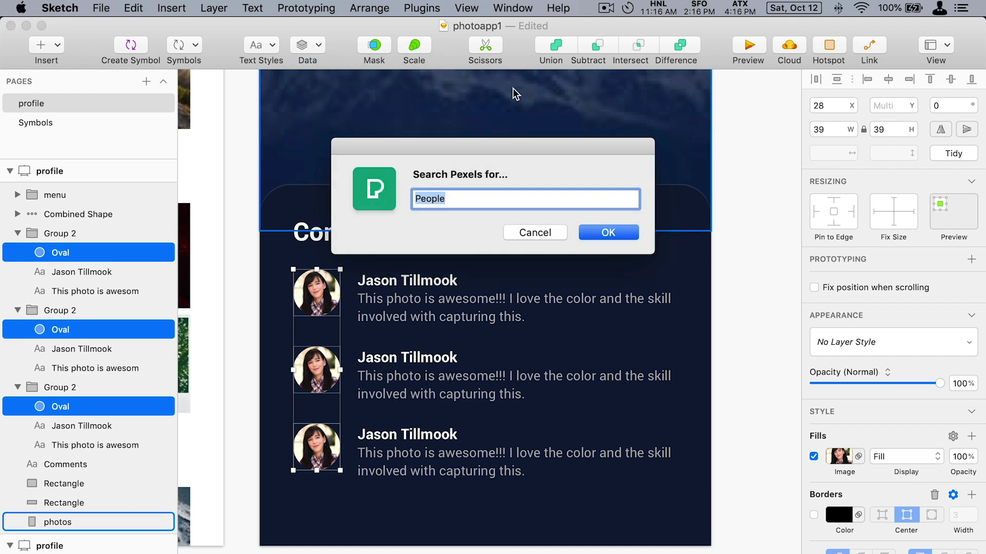
{"action": "key", "text": "Return"}
{"action": "left_click", "coordinate": [731, 303]}
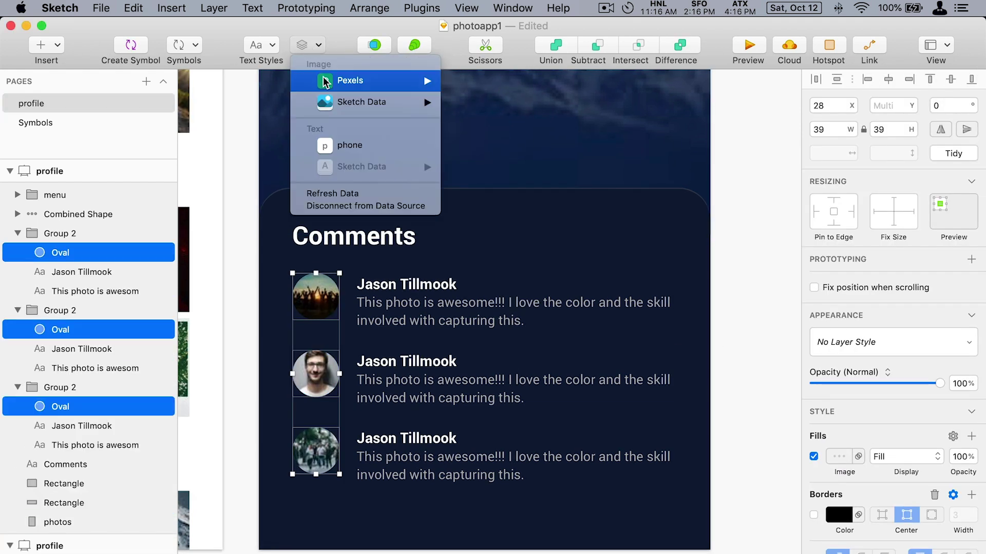
{"action": "left_click", "coordinate": [513, 89]}
{"action": "type", "text": "port"}
{"action": "key", "text": "Return"}
{"action": "key", "text": "Escape"}
Give each of the three comments a different commenter name.
{"action": "double_click", "coordinate": [404, 285]}
{"action": "double_click", "coordinate": [375, 286]}
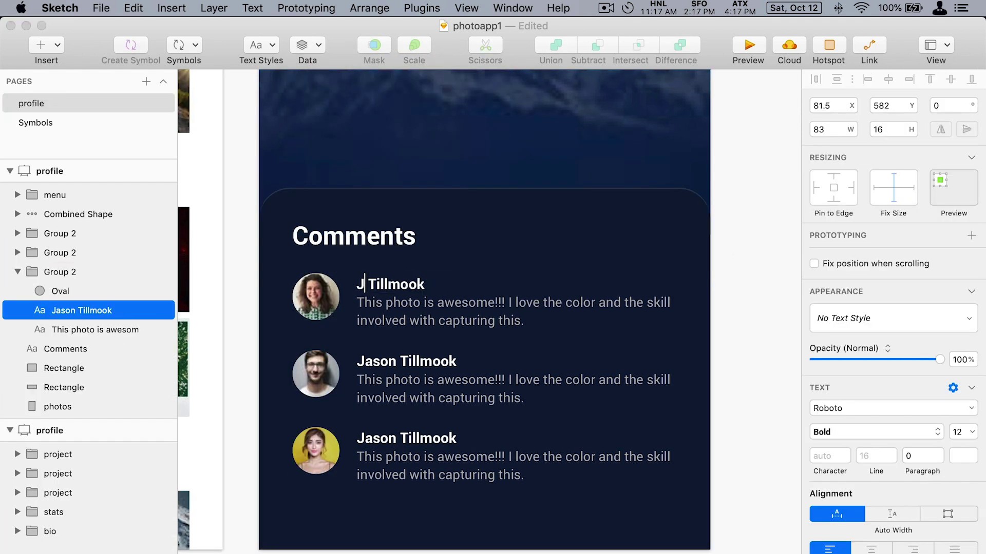
{"action": "type", "text": "Jenny"}
{"action": "double_click", "coordinate": [432, 362]}
{"action": "double_click", "coordinate": [411, 438]}
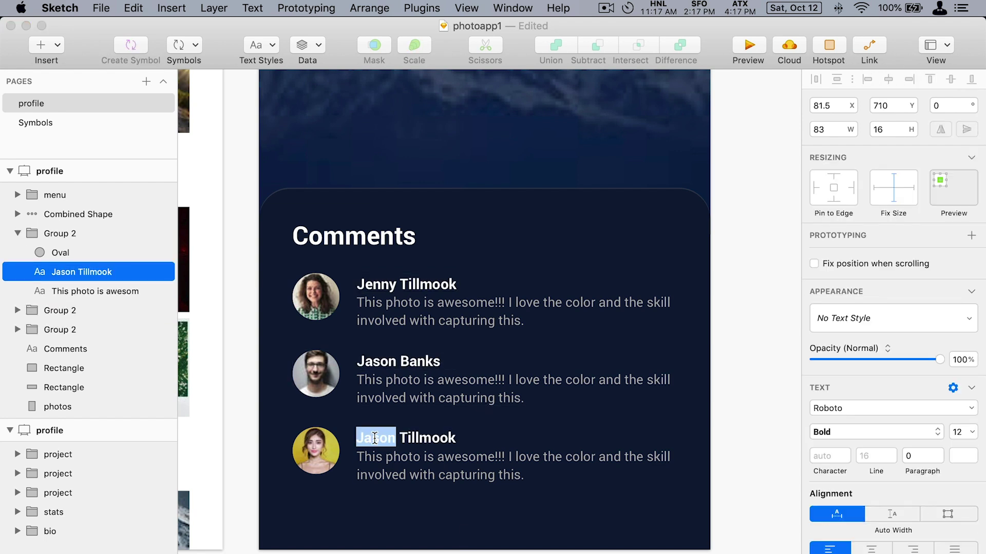
{"action": "left_click", "coordinate": [730, 280]}
{"action": "key", "text": "super+minus"}
{"action": "left_click", "coordinate": [462, 110]}
Duplicate the gradient rectangle and move it above all layers on the card.
{"action": "key", "text": "super+d"}
{"action": "scroll", "coordinate": [514, 238], "scroll_direction": "down", "scroll_amount": 5}
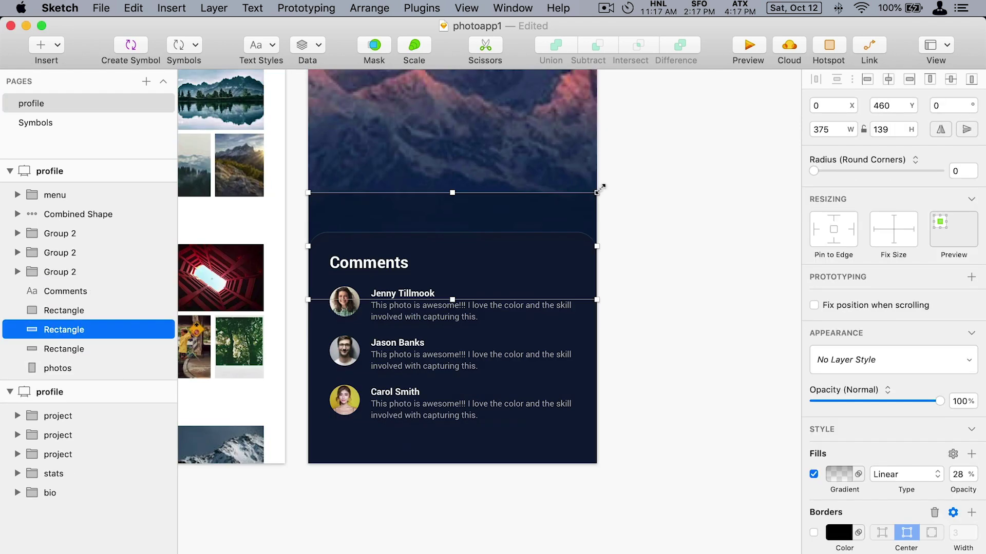
{"action": "left_click", "coordinate": [515, 242]}
{"action": "left_click", "coordinate": [515, 242], "text": "shift"}
{"action": "left_click_drag", "start_coordinate": [63, 330], "coordinate": [118, 194]}
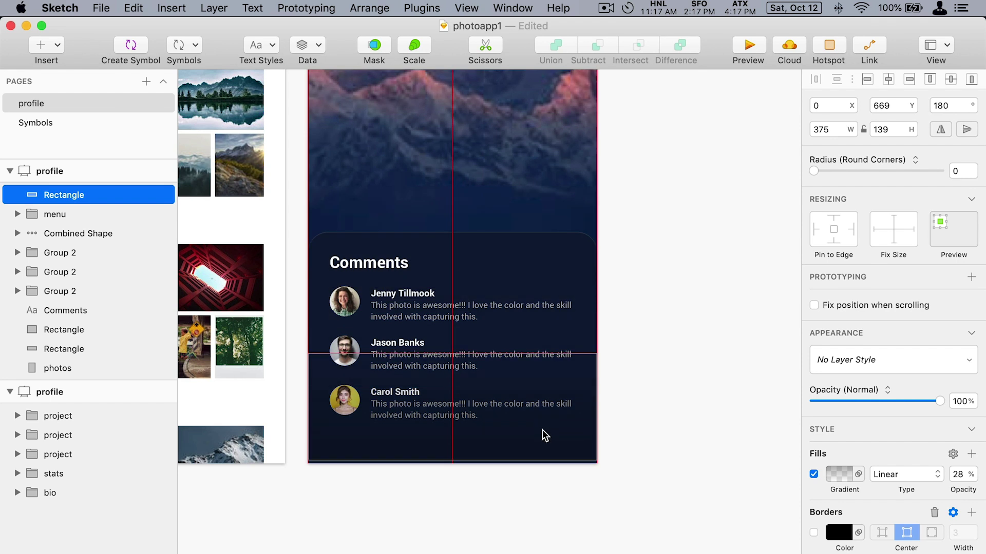
Set the overlay's gradient colour to the card's dark navy so the third comment fades out.
{"action": "left_click", "coordinate": [839, 475]}
{"action": "left_click", "coordinate": [820, 547]}
{"action": "left_click", "coordinate": [483, 259]}
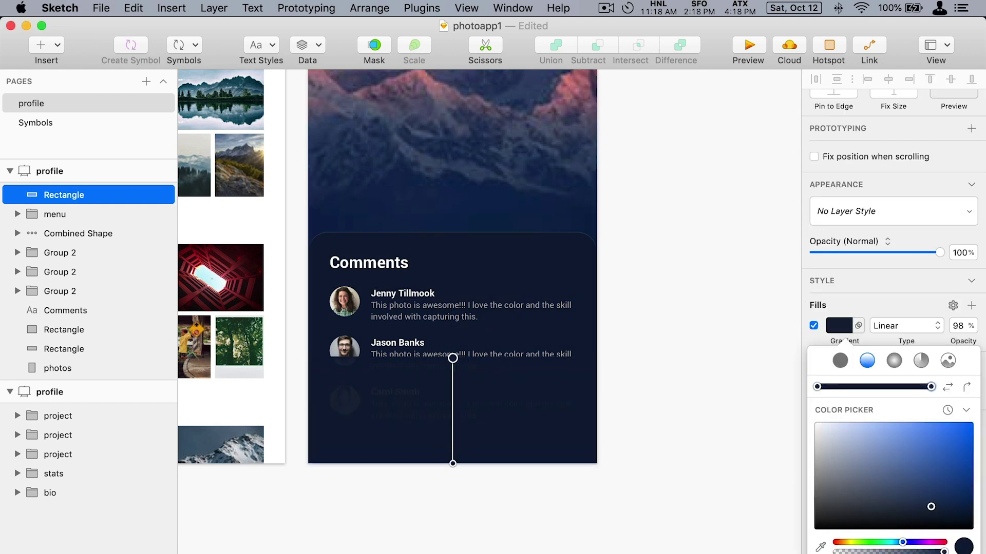
{"action": "key", "text": "Return"}
{"action": "left_click", "coordinate": [838, 318]}
{"action": "left_click", "coordinate": [528, 402]}
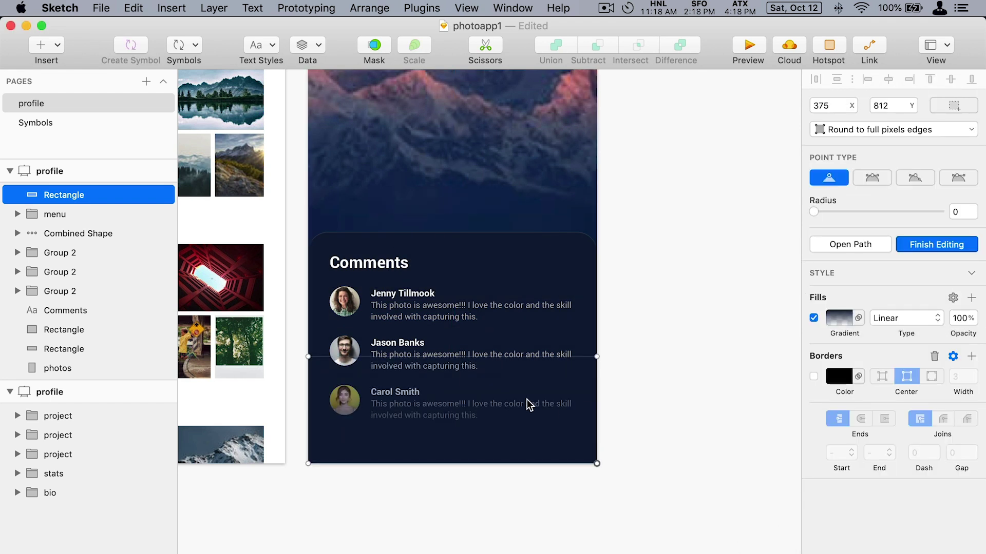
{"action": "key", "text": "Escape"}
{"action": "left_click", "coordinate": [838, 474]}
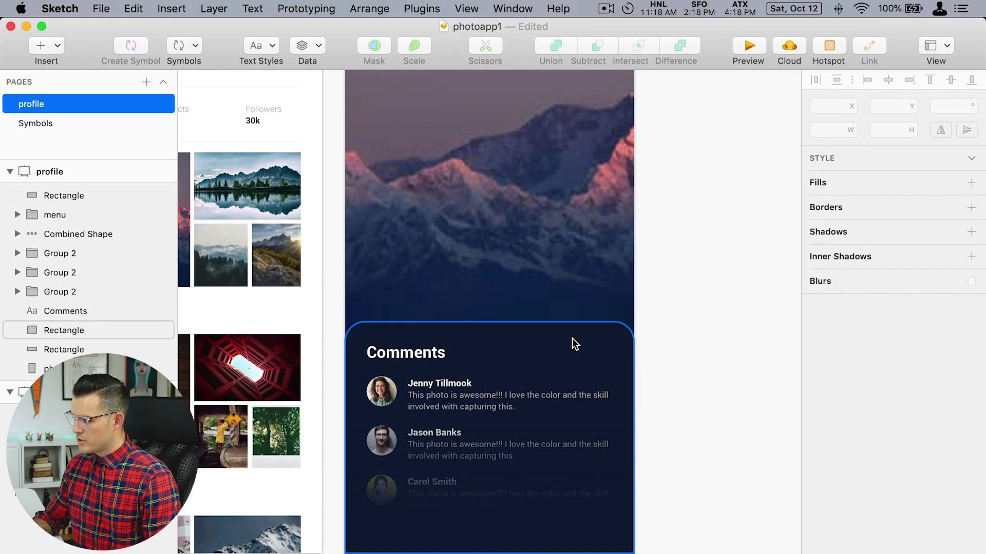
Copy the dark card rectangle above the other layers and fill it #FFFFFF.
{"action": "left_click", "coordinate": [571, 337]}
{"action": "left_click_drag", "start_coordinate": [63, 330], "coordinate": [76, 192]}
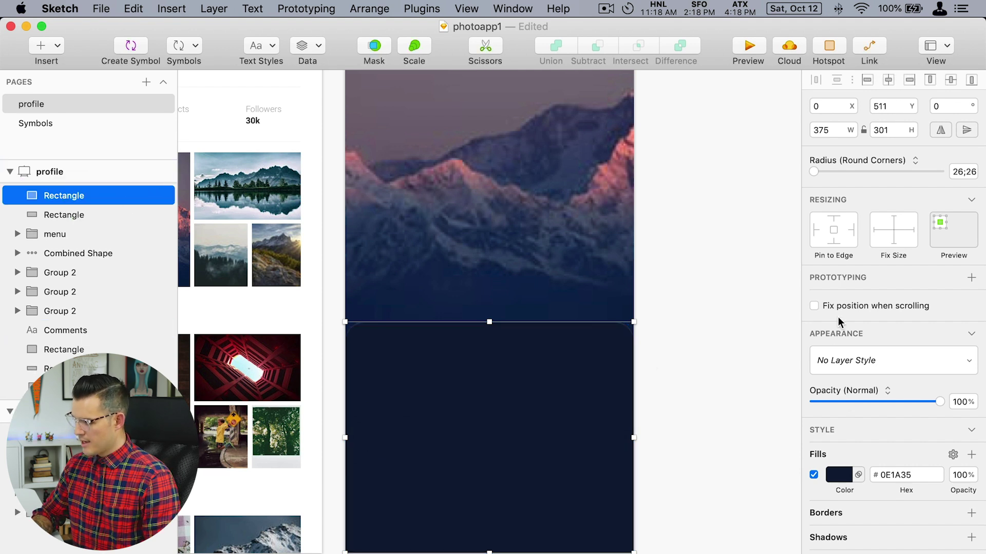
{"action": "key", "text": "Return"}
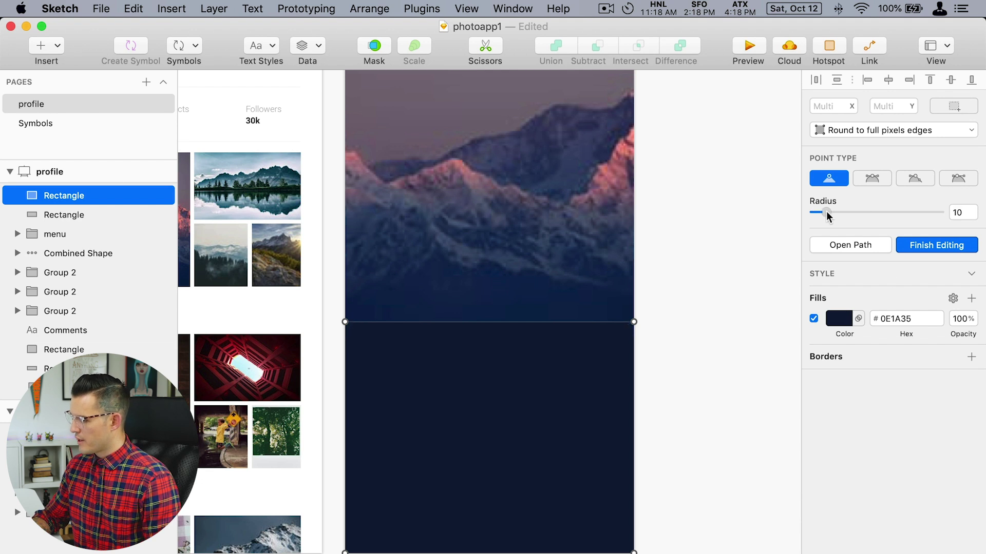
{"action": "left_click", "coordinate": [837, 323]}
{"action": "left_click_drag", "start_coordinate": [843, 412], "coordinate": [720, 277]}
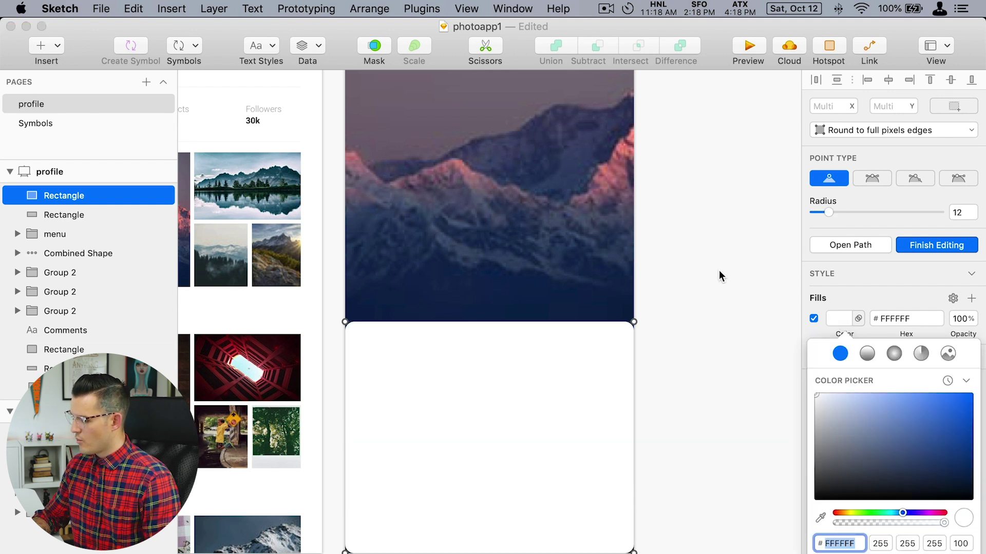
{"action": "left_click", "coordinate": [543, 376]}
{"action": "left_click", "coordinate": [612, 359]}
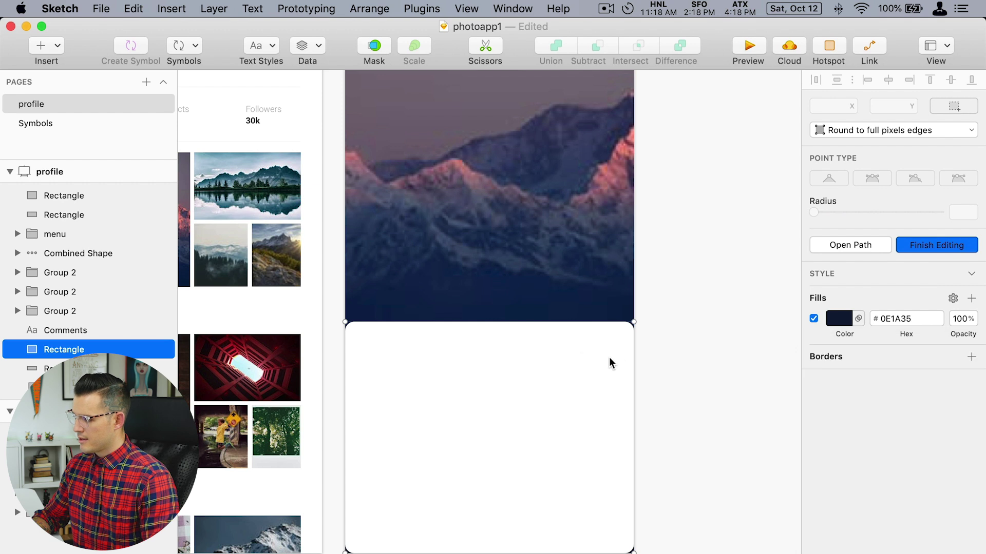
{"action": "key", "text": "Escape"}
Resize the white box to 319×38 near the card's bottom with slightly rounded corners.
{"action": "left_click", "coordinate": [496, 354]}
{"action": "left_click_drag", "start_coordinate": [489, 322], "coordinate": [447, 536]}
{"action": "left_click_drag", "start_coordinate": [654, 529], "coordinate": [612, 529]}
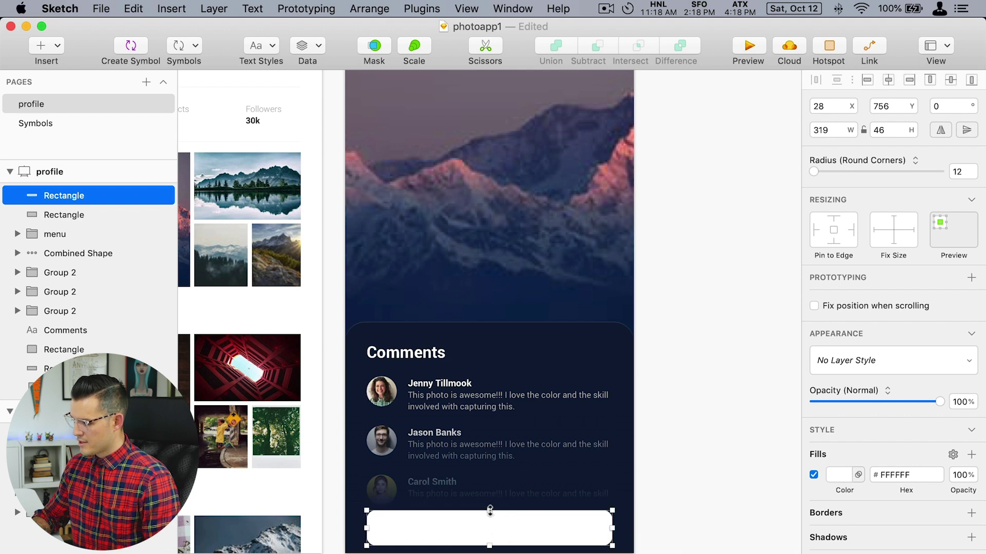
{"action": "left_click_drag", "start_coordinate": [489, 511], "coordinate": [490, 517]}
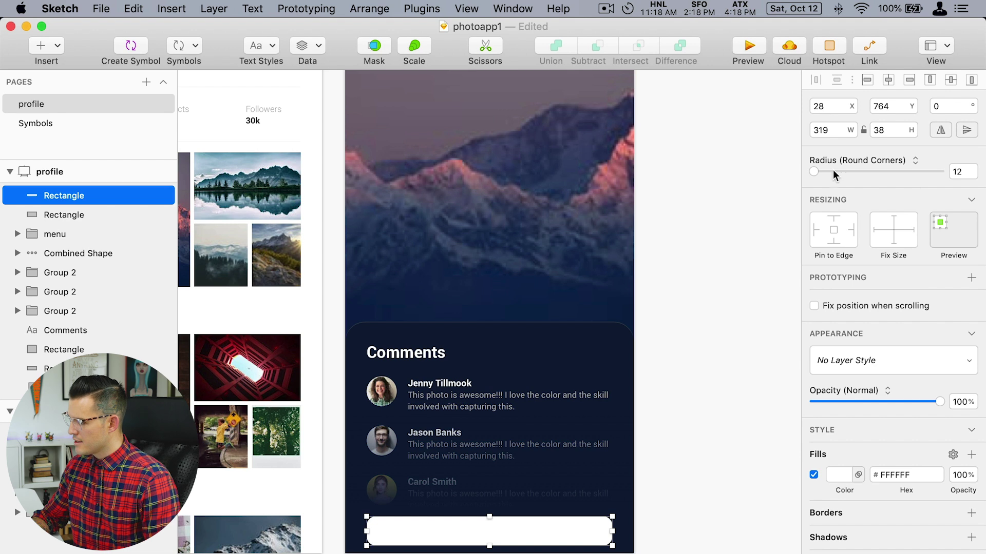
{"action": "left_click_drag", "start_coordinate": [835, 174], "coordinate": [831, 175]}
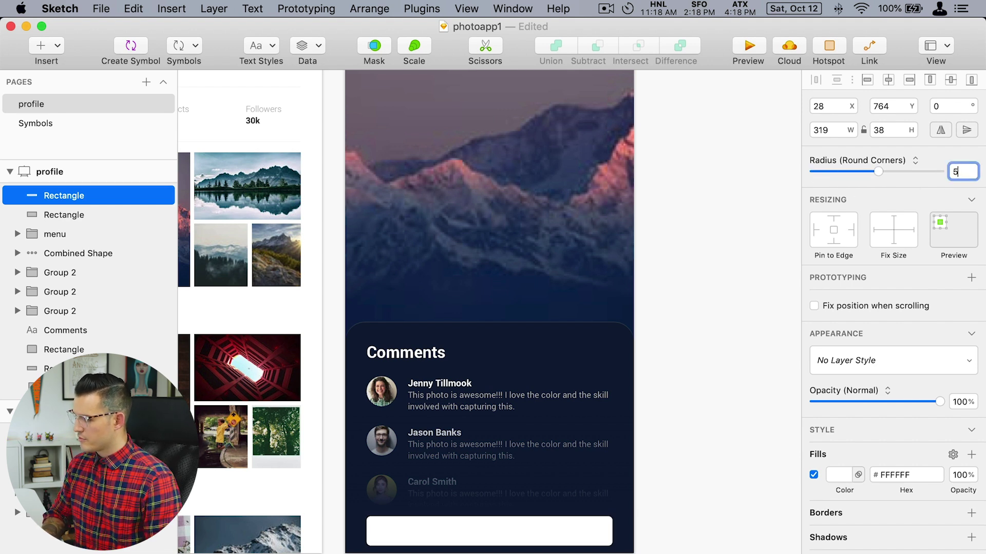
{"action": "left_click", "coordinate": [728, 407]}
{"action": "scroll", "coordinate": [721, 348], "scroll_direction": "down", "scroll_amount": 5}
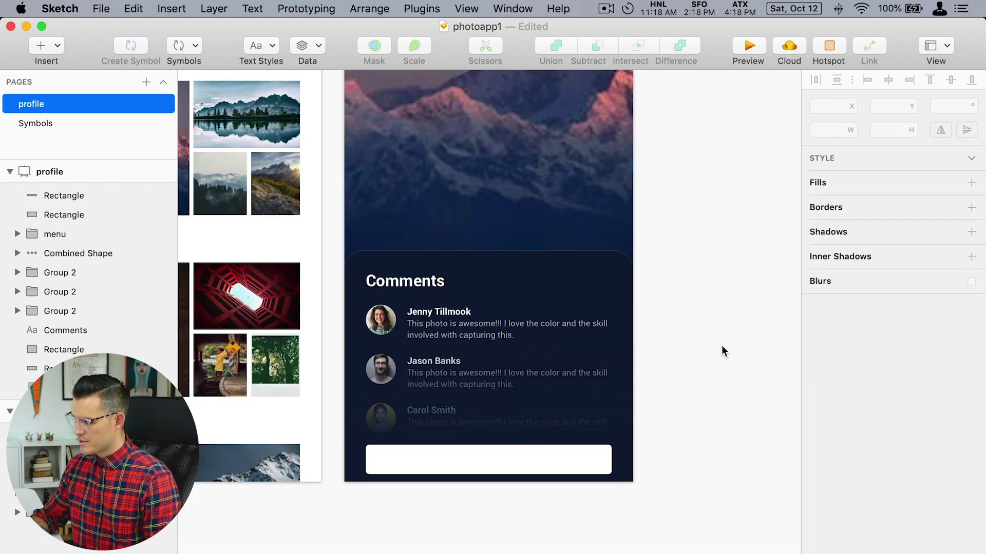
{"action": "scroll", "coordinate": [303, 519], "scroll_direction": "up", "scroll_amount": 4}
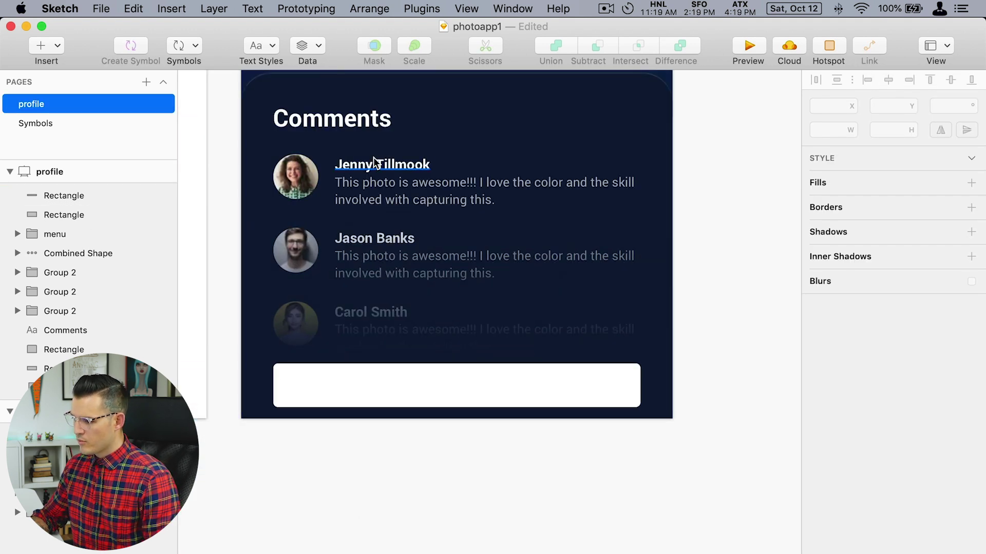
Duplicate a profile name text layer, retype it as 'Comment...', and move it into the white chat box.
{"action": "left_click", "coordinate": [377, 163], "text": "super"}
{"action": "key", "text": "super+c"}
{"action": "left_click", "coordinate": [412, 506]}
{"action": "scroll", "coordinate": [433, 377], "scroll_direction": "up", "scroll_amount": 3}
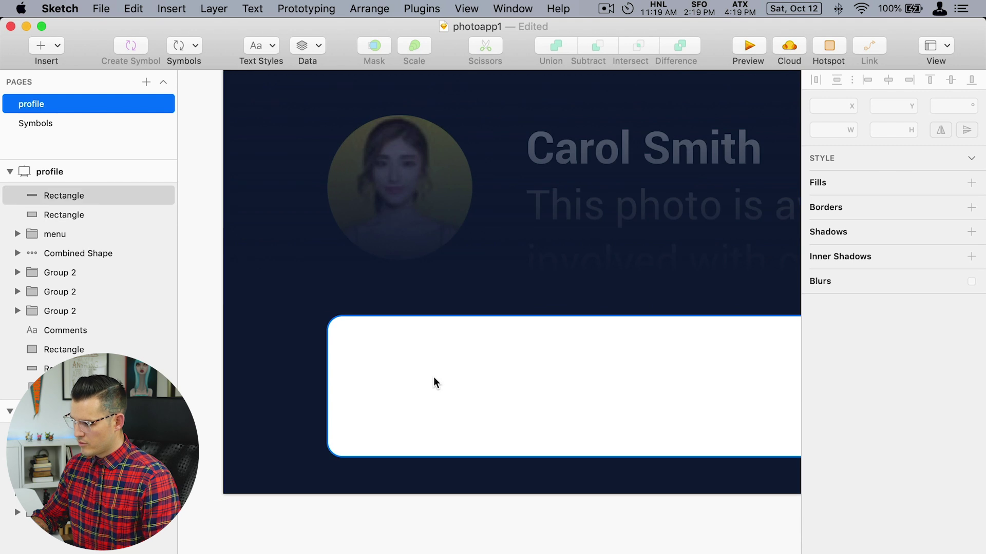
{"action": "left_click", "coordinate": [433, 377]}
{"action": "key", "text": "super+v"}
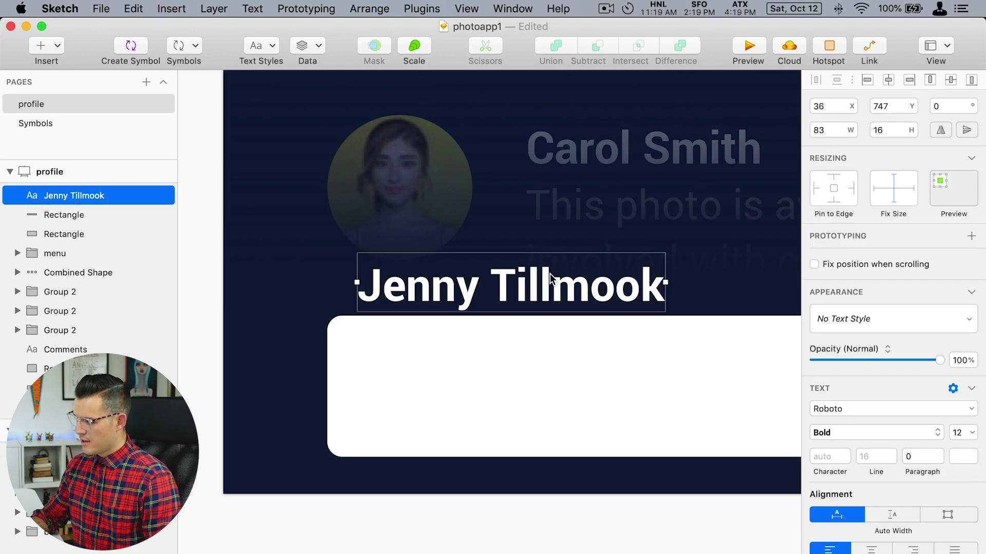
{"action": "double_click", "coordinate": [550, 273]}
{"action": "type", "text": "Comment"}
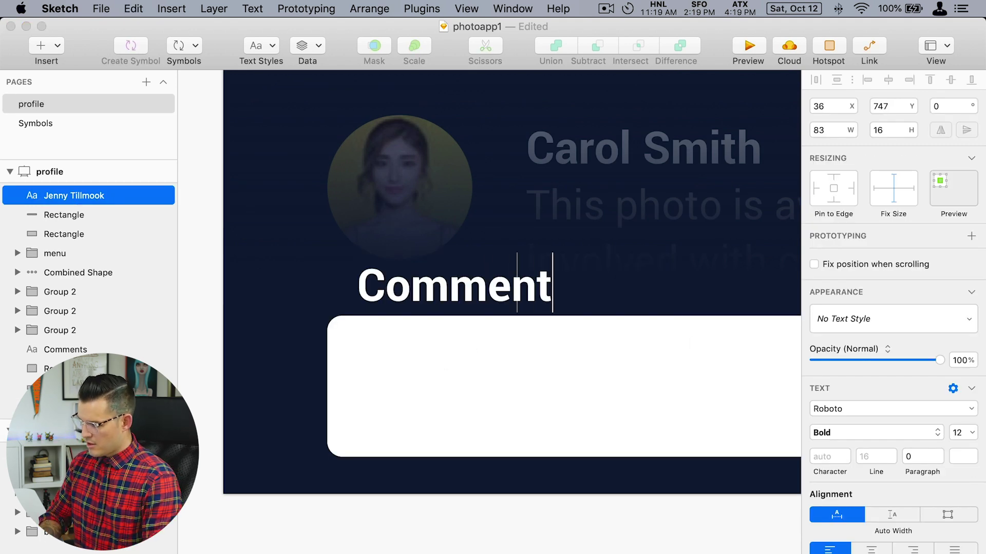
{"action": "type", "text": "..."}
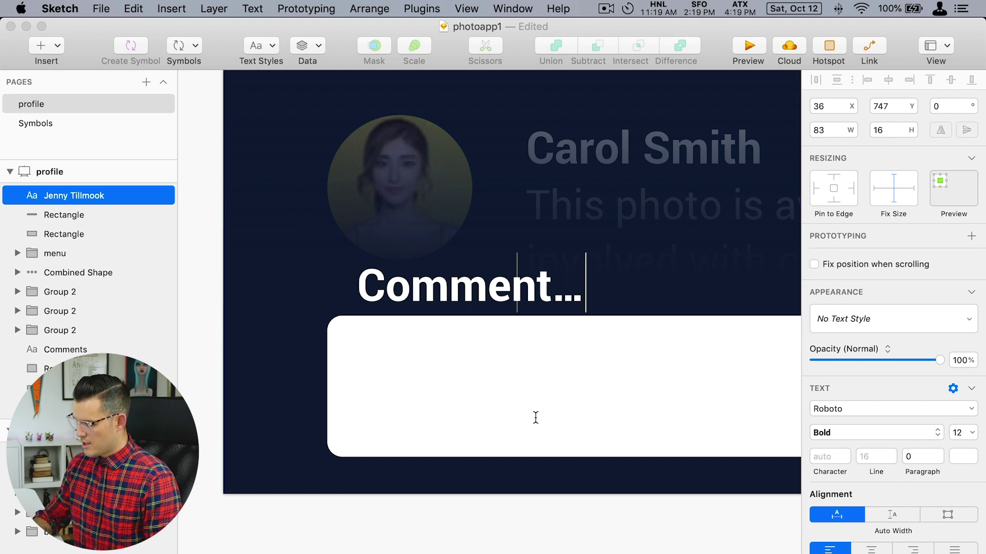
{"action": "key", "text": "Escape"}
{"action": "left_click_drag", "start_coordinate": [473, 315], "coordinate": [458, 400]}
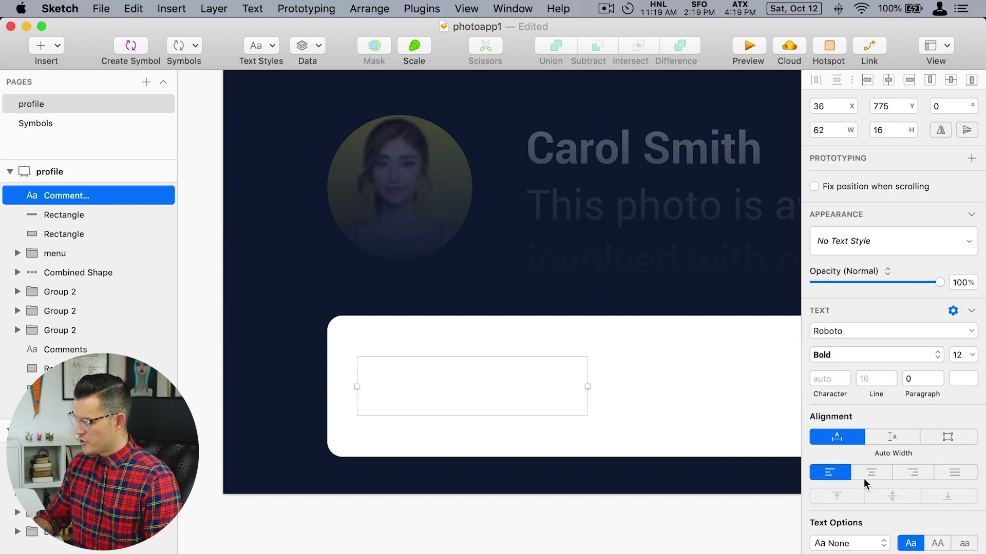
Make the Comment... placeholder grey (#999999) and Regular weight.
{"action": "left_click", "coordinate": [964, 379]}
{"action": "type", "text": "999999"}
{"action": "key", "text": "Return"}
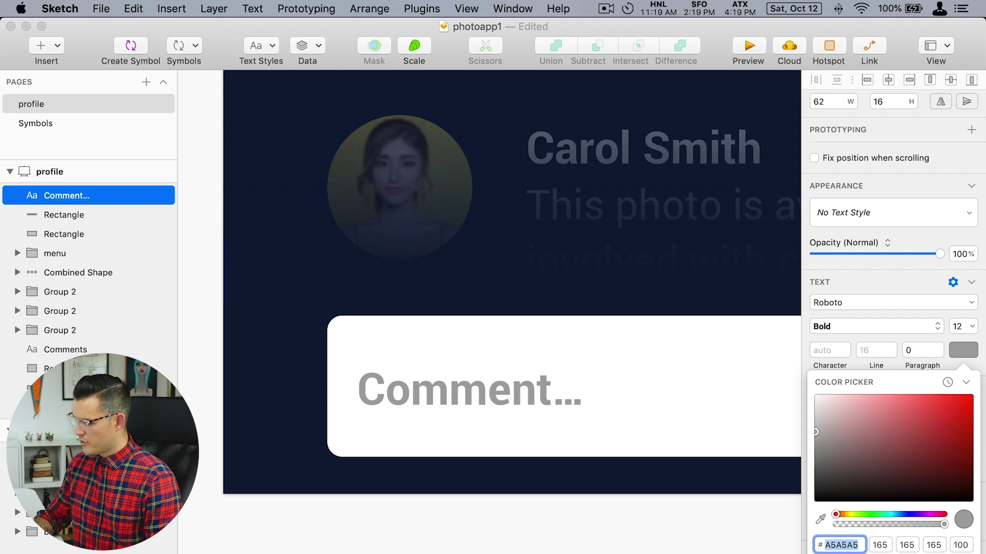
{"action": "key", "text": "Escape"}
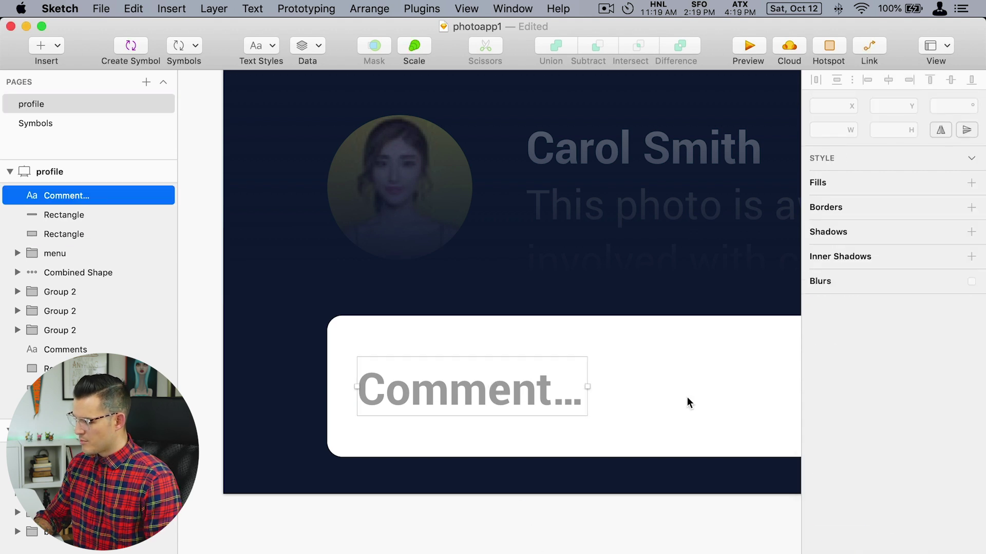
{"action": "left_click", "coordinate": [873, 436]}
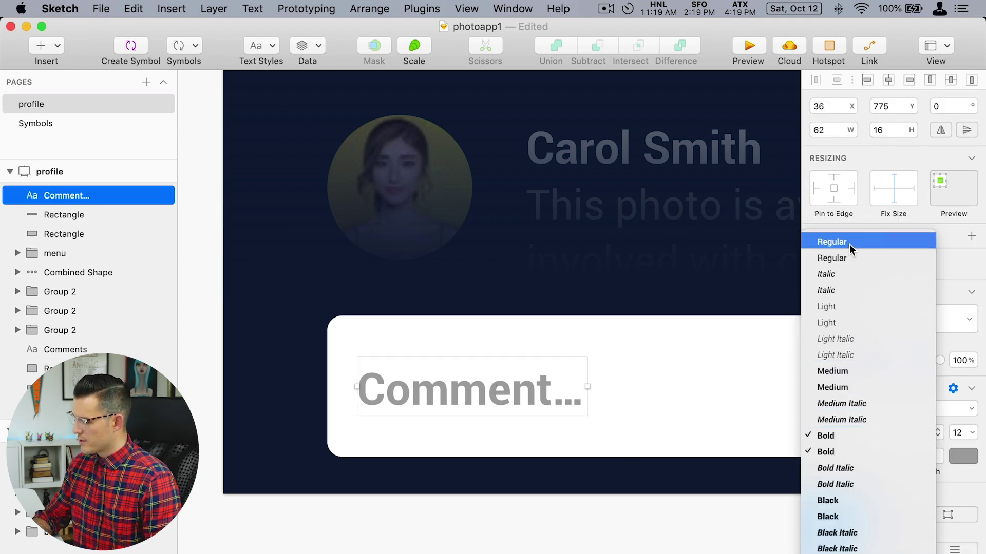
{"action": "left_click", "coordinate": [832, 242]}
{"action": "left_click", "coordinate": [674, 526]}
Paste a send icon at the right end of the white chat box.
{"action": "key", "text": "super+1"}
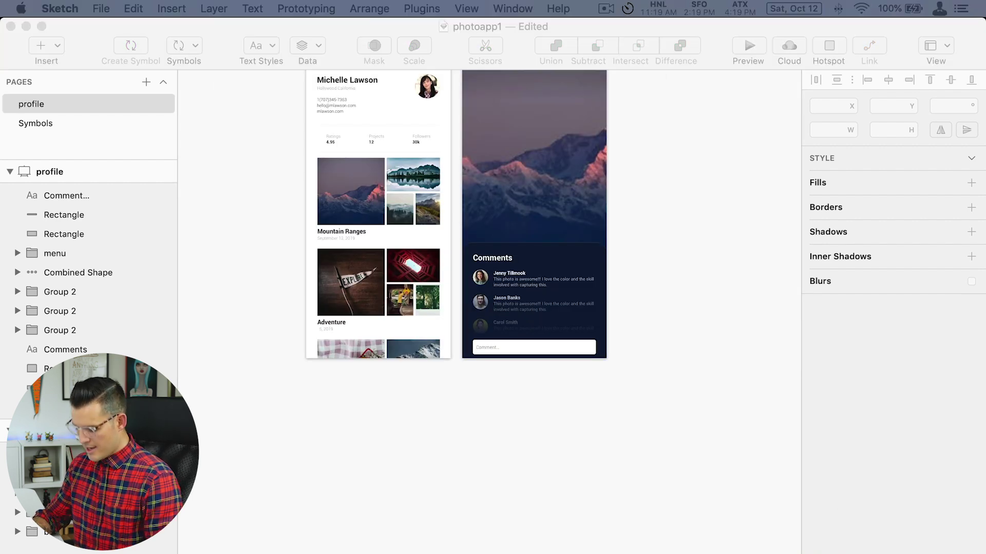
{"action": "left_click_drag", "start_coordinate": [637, 398], "coordinate": [448, 251]}
{"action": "left_click_drag", "start_coordinate": [645, 393], "coordinate": [558, 325]}
{"action": "left_click", "coordinate": [548, 321]}
{"action": "key", "text": "super+v"}
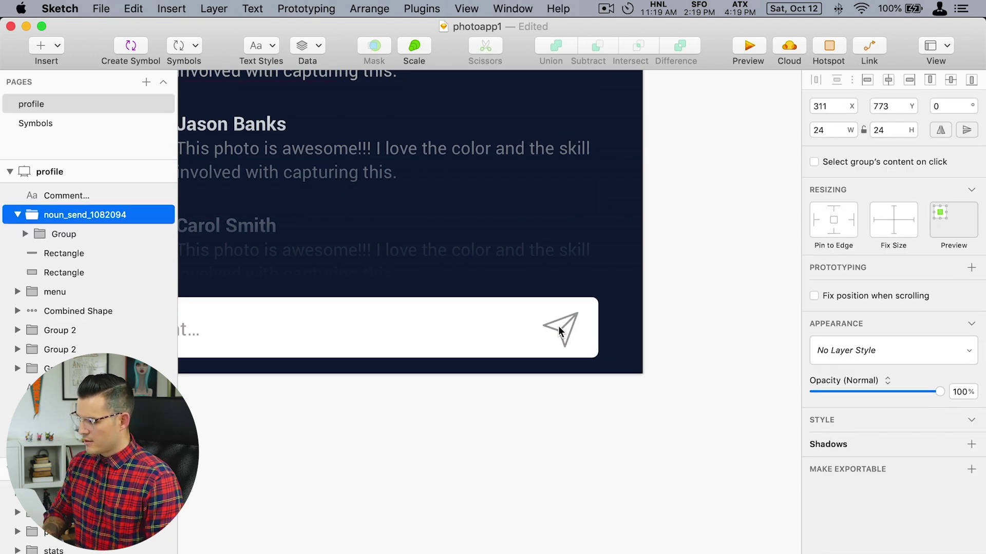
{"action": "key", "text": "super+1"}
{"action": "left_click", "coordinate": [694, 370]}
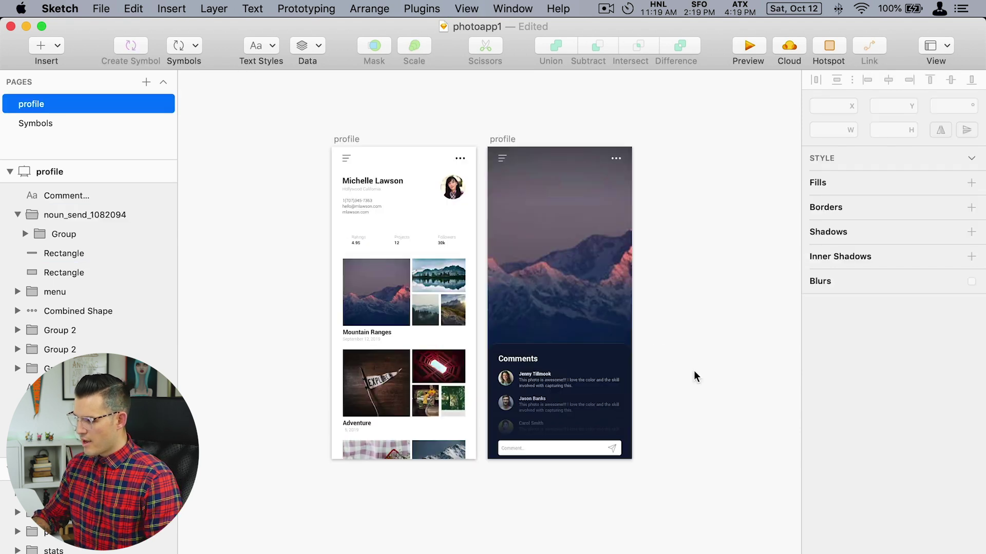
{"action": "left_click", "coordinate": [487, 260]}
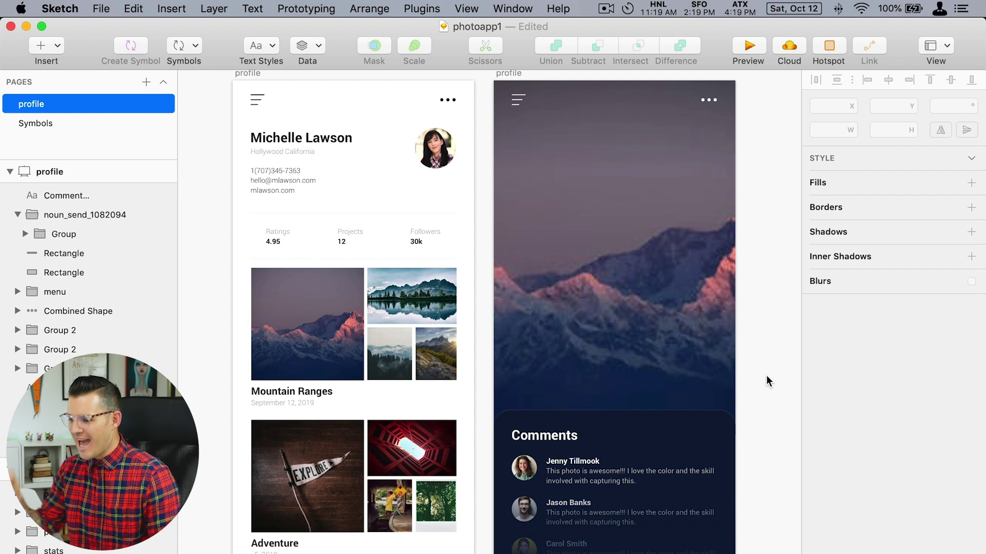
Refresh the large Adventure photo and red tunnel photo twice with new Pexels images.
{"action": "left_click", "coordinate": [322, 458]}
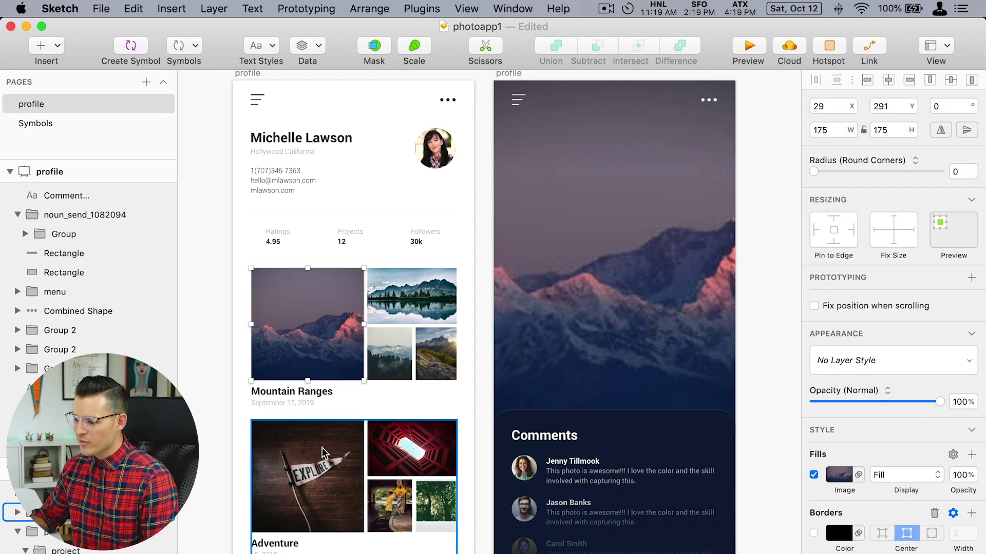
{"action": "left_click", "coordinate": [420, 452], "text": "shift"}
{"action": "left_click", "coordinate": [303, 46]}
{"action": "mouse_move", "coordinate": [342, 83]}
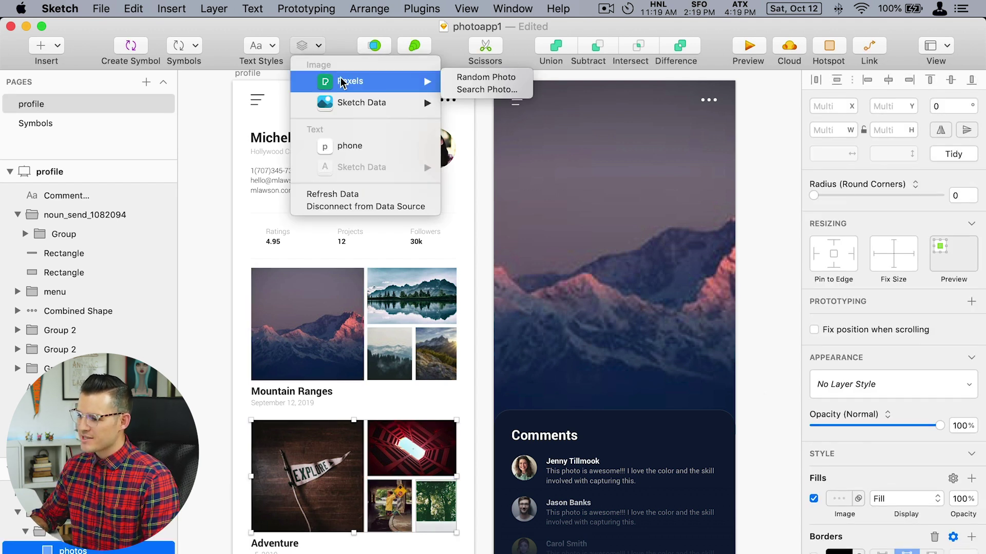
{"action": "left_click", "coordinate": [341, 194]}
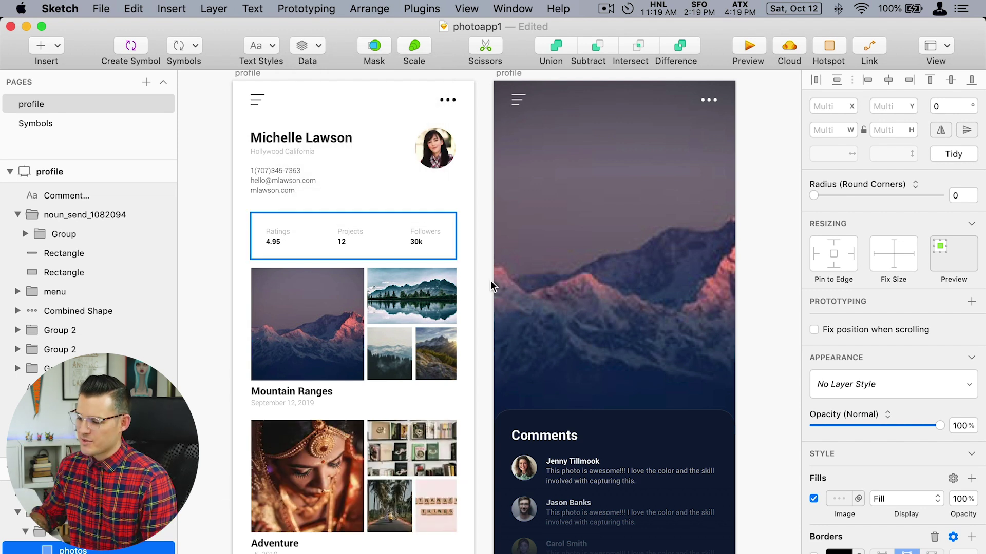
{"action": "left_click", "coordinate": [302, 47]}
{"action": "left_click", "coordinate": [357, 188]}
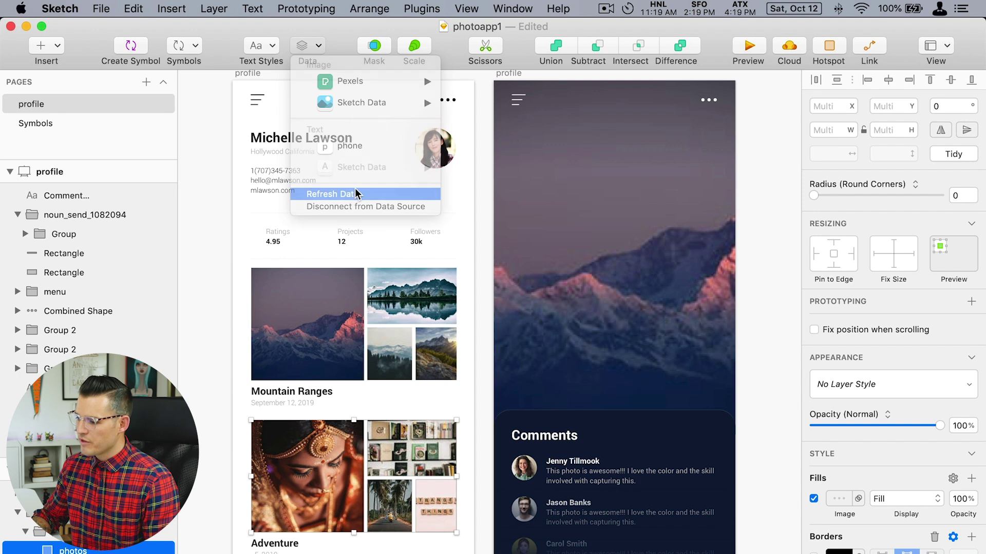